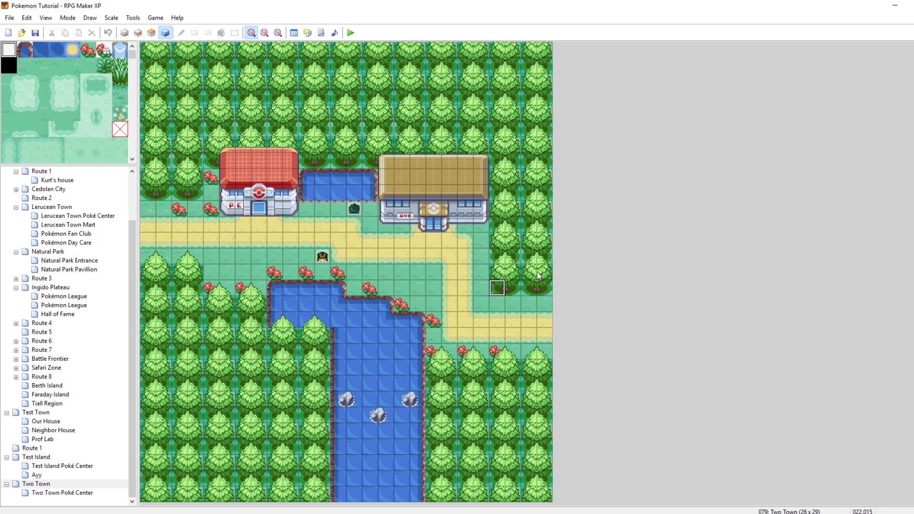
Open the game Database and go to its Tilesets tab, passing through Skills.
left_click(293, 34)
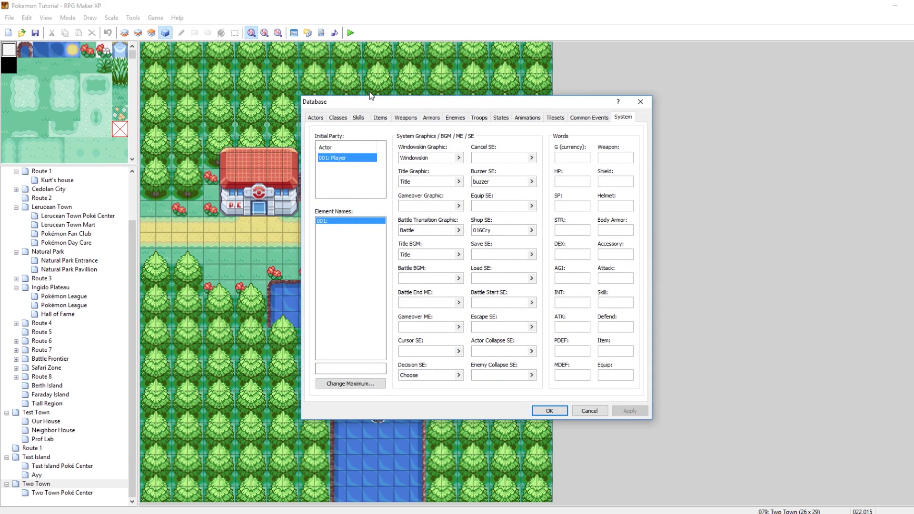
left_click(338, 117)
left_click(358, 117)
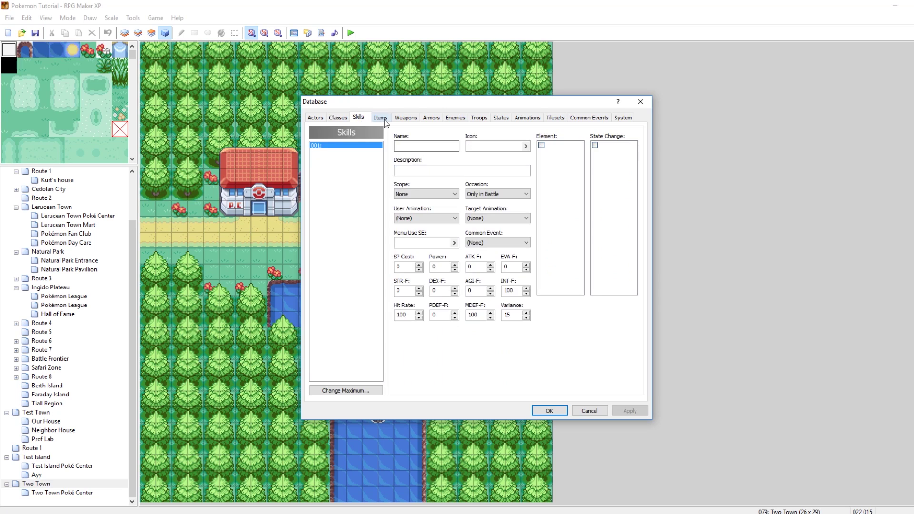
left_click(555, 119)
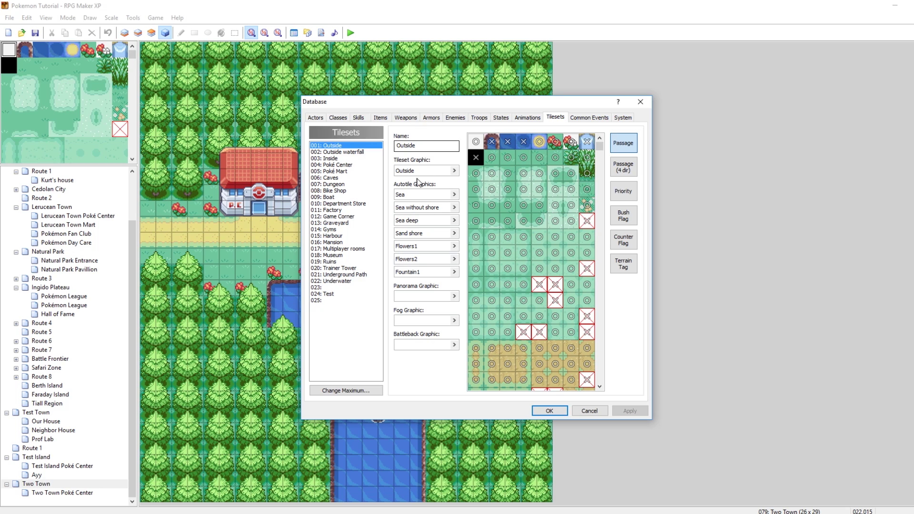
Preview the Inside, Poké Center, Caves, Bike Shop, Game Corner and Gyms tilesets, ending on 001: Outside.
left_click(337, 158)
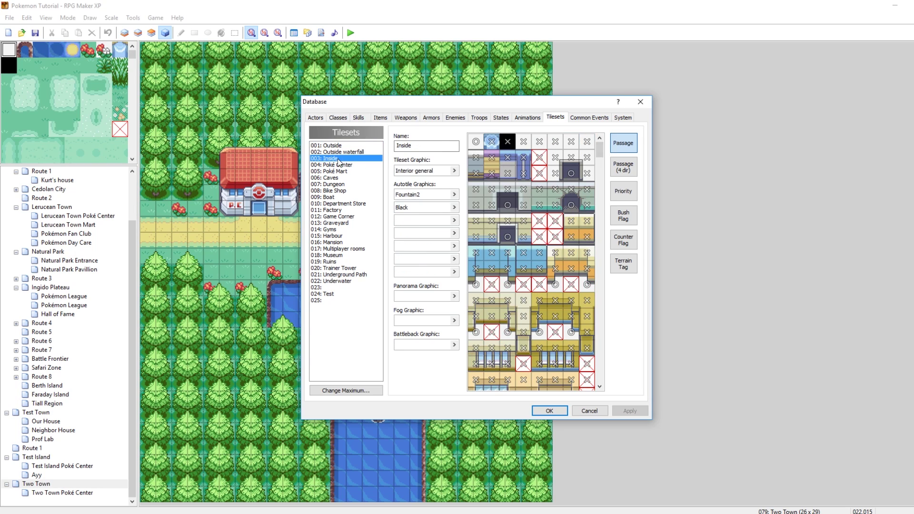
left_click(339, 165)
left_click(342, 179)
left_click(340, 191)
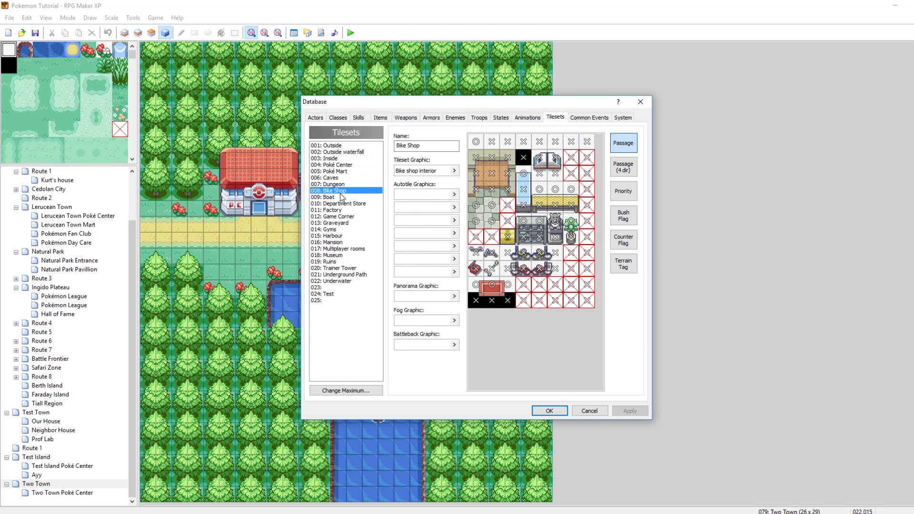
left_click(336, 216)
left_click(333, 146)
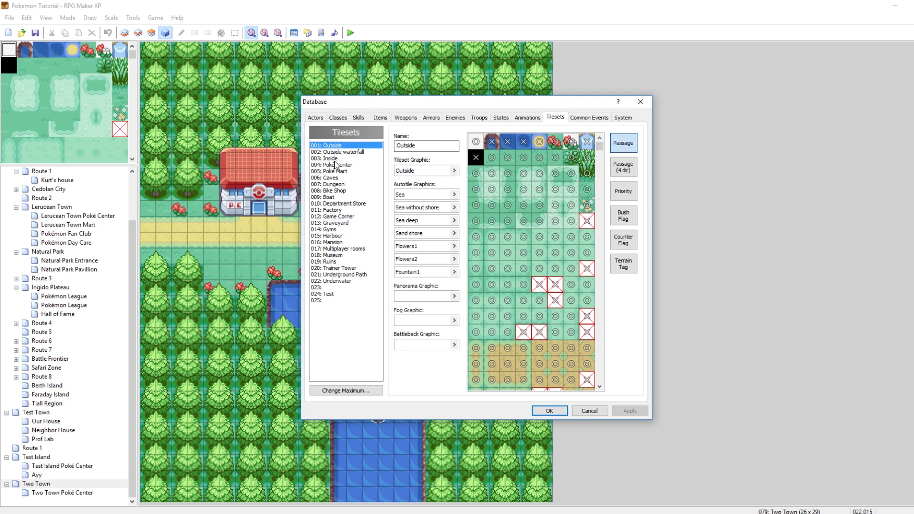
left_click(335, 165)
left_click(335, 230)
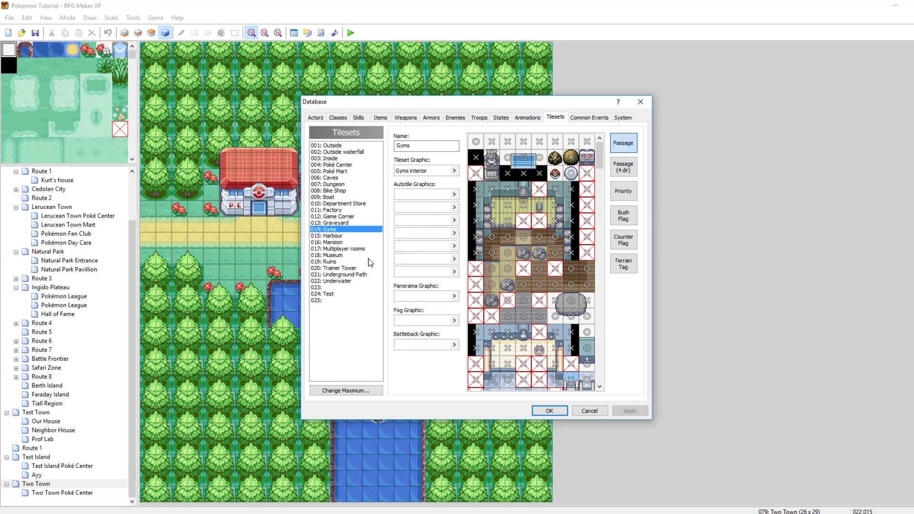
left_click(335, 146)
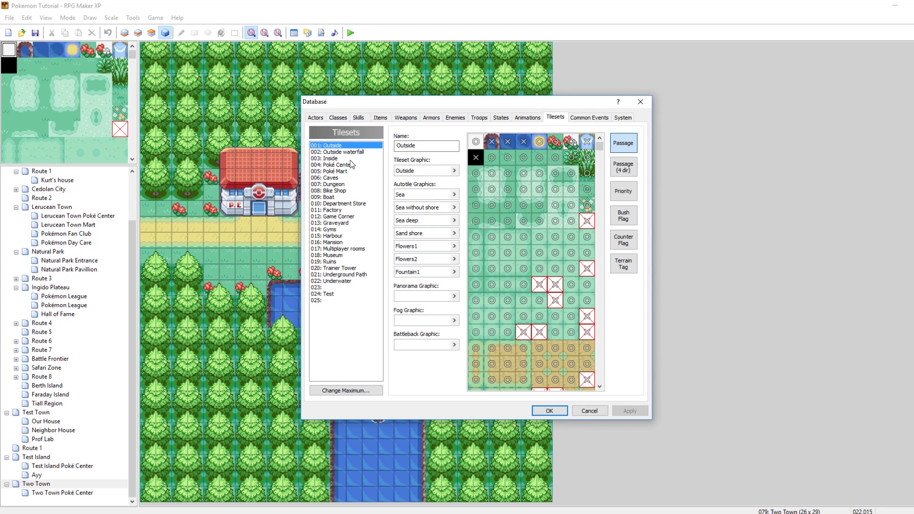
Browse the Poke Centre interior, Interior general, Department store and Caves tileset graphics, then cancel unchanged.
left_click(454, 171)
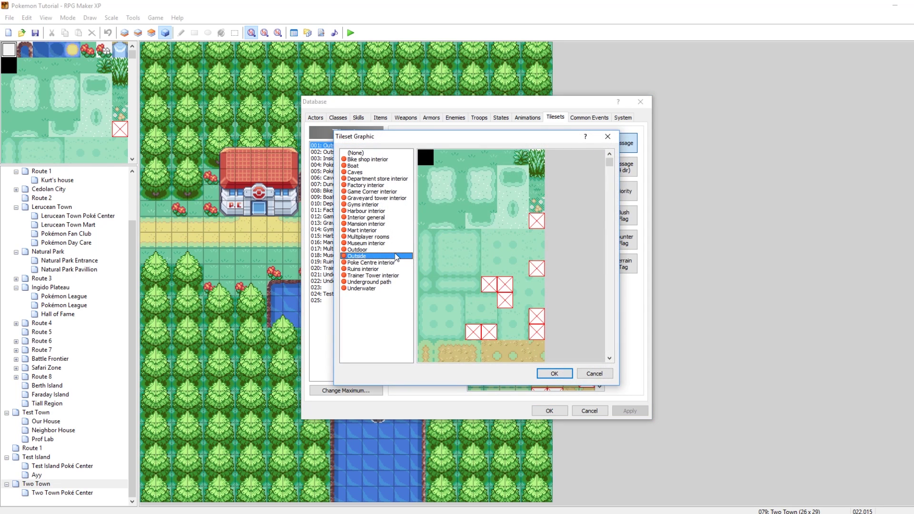
left_click(374, 262)
left_click(377, 218)
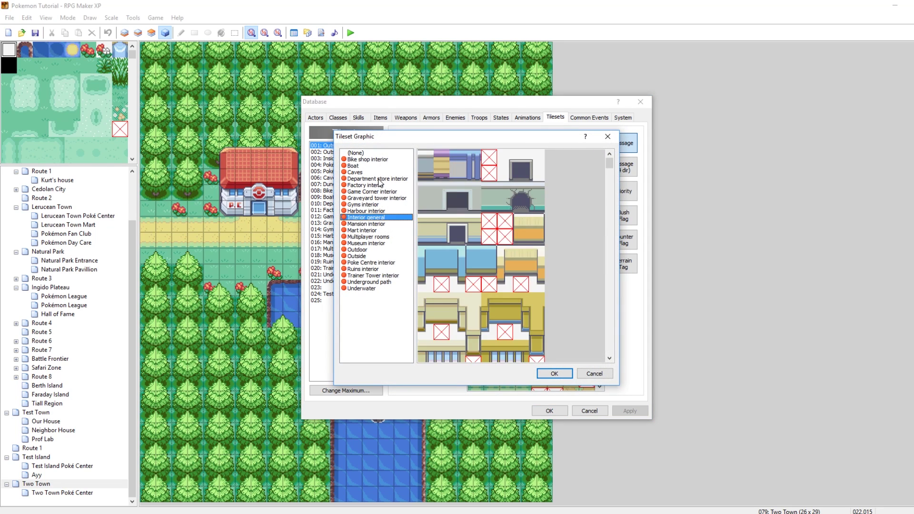
left_click(377, 179)
left_click(375, 172)
left_click(594, 373)
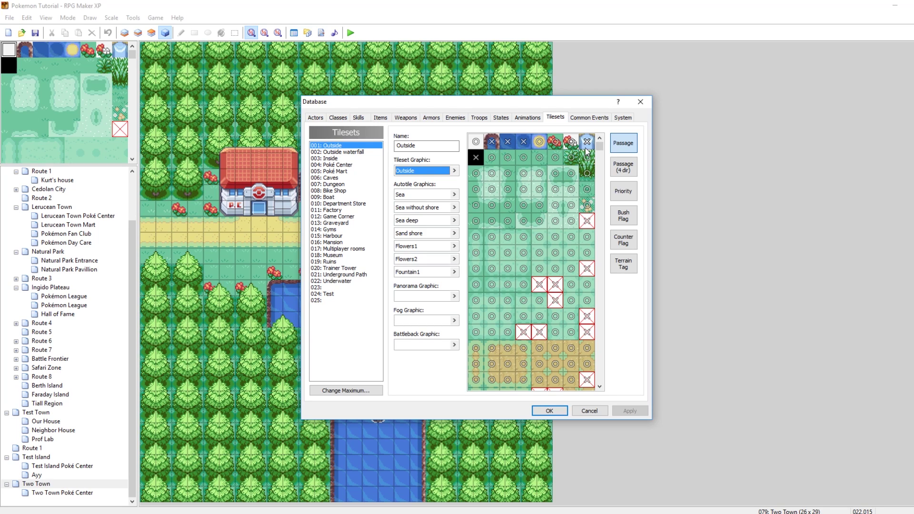
Preview Sea-slot autotiles (red cave, Fountain2, Sea deep), settling on Sand shore.
left_click(453, 194)
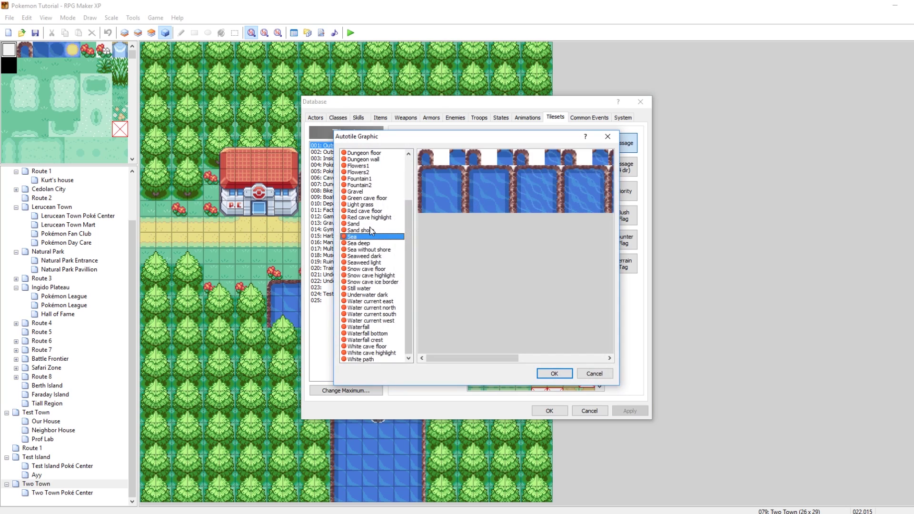
left_click(372, 231)
left_click(370, 211)
left_click(371, 185)
left_click(365, 245)
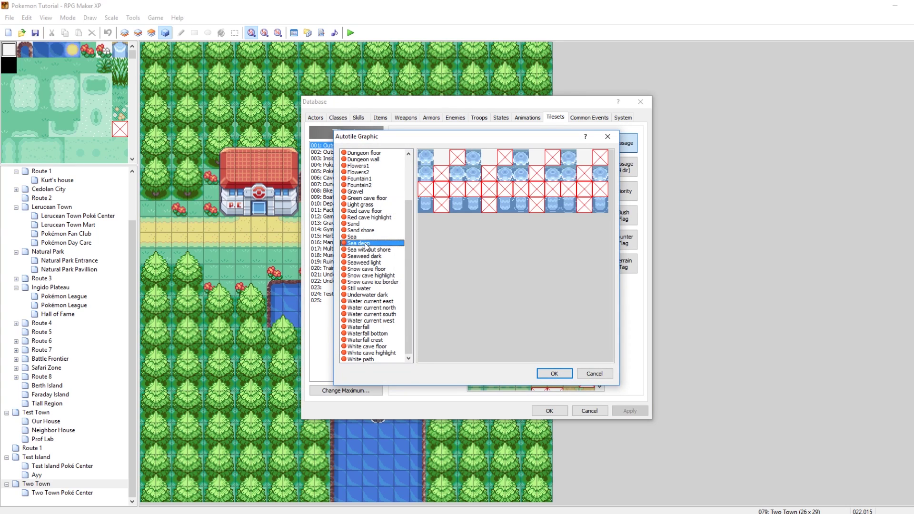
left_click(365, 230)
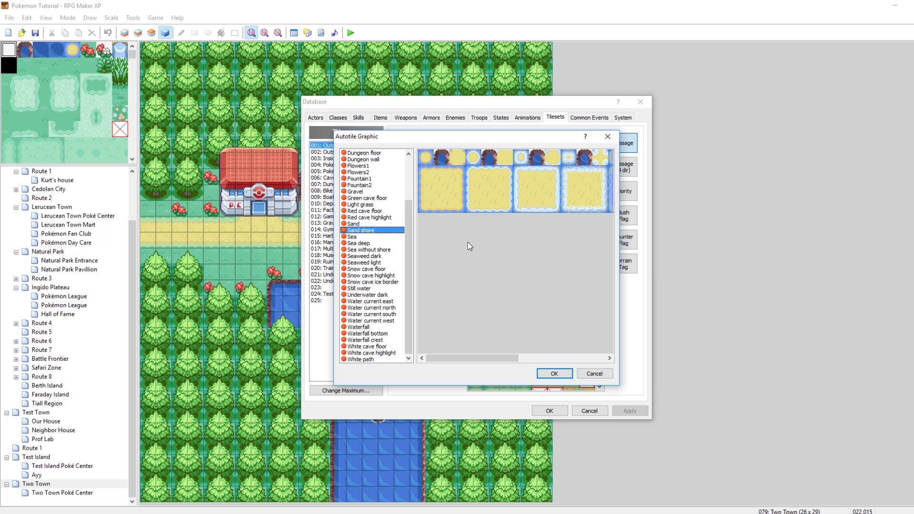
left_click_drag(466, 360, 438, 361)
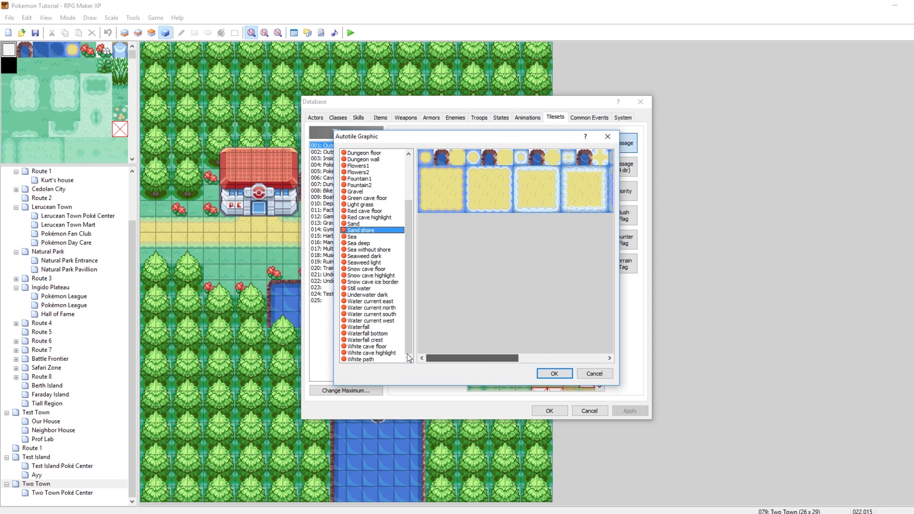
Cancel the autotile dialog and review Outside's passage marks in both Passage (4 dir) and Passage views.
left_click(595, 375)
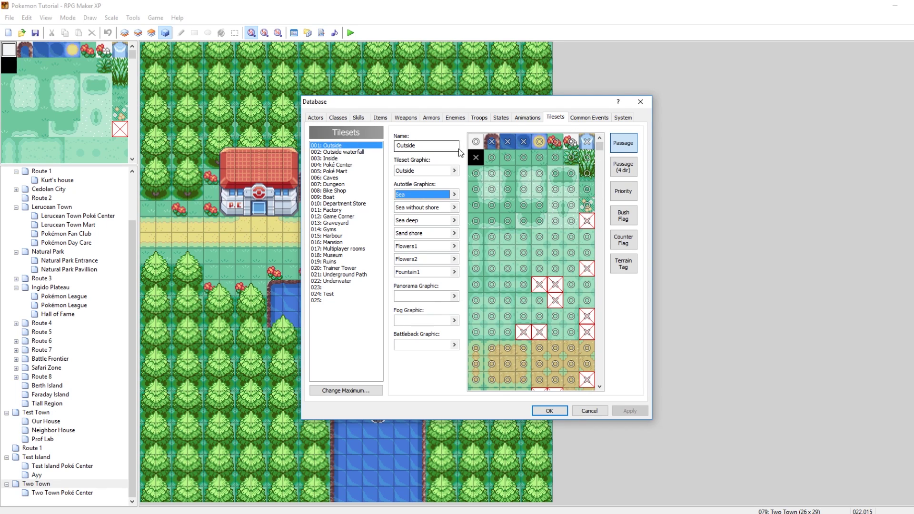
mouse_move(599, 145)
left_mouse_down()
mouse_move(594, 386)
mouse_move(610, 151)
left_mouse_up()
left_click(626, 169)
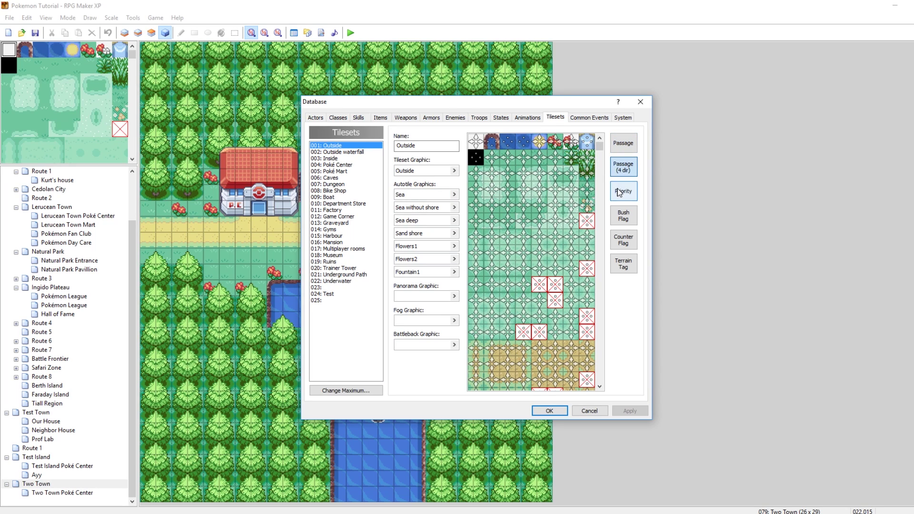
left_click(620, 149)
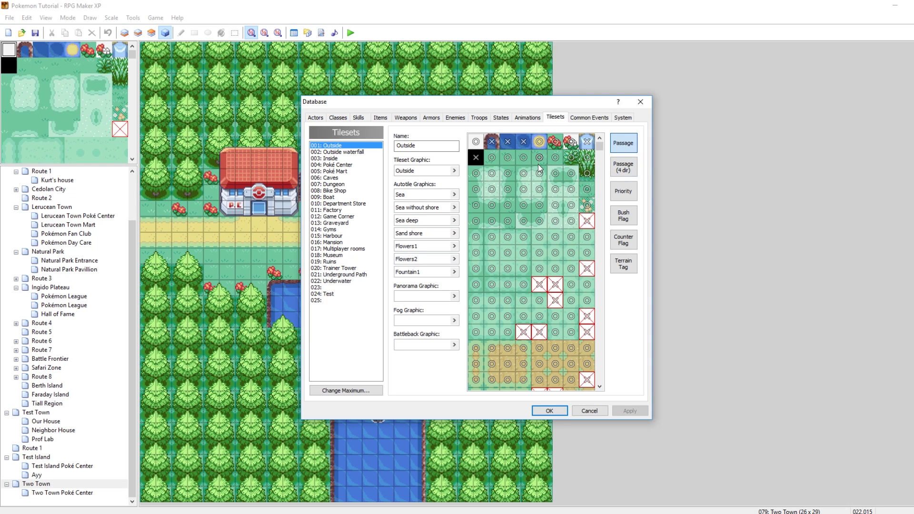
left_click(598, 161)
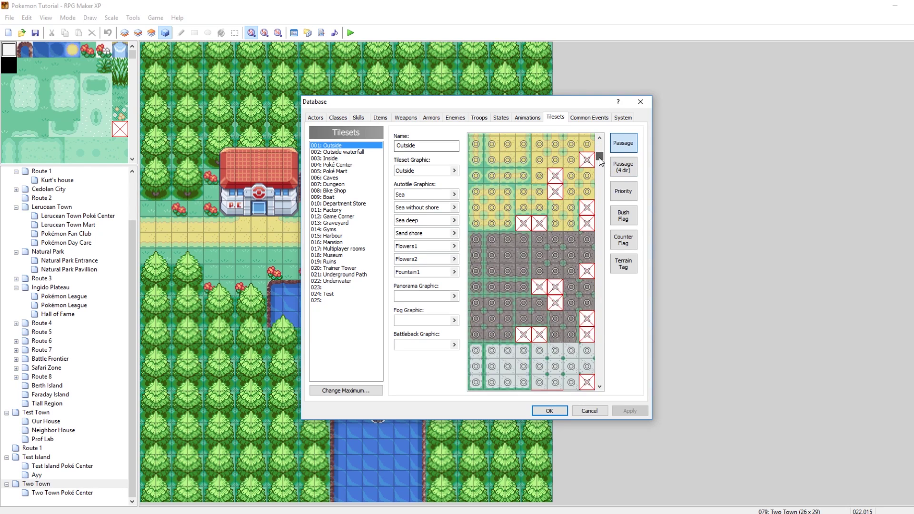
scroll(578, 283, "down", 5)
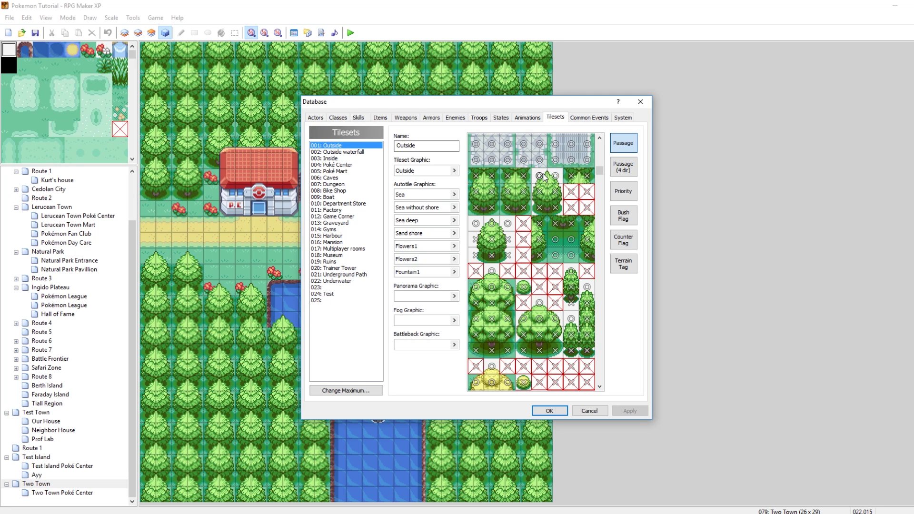
scroll(561, 223, "up", 10)
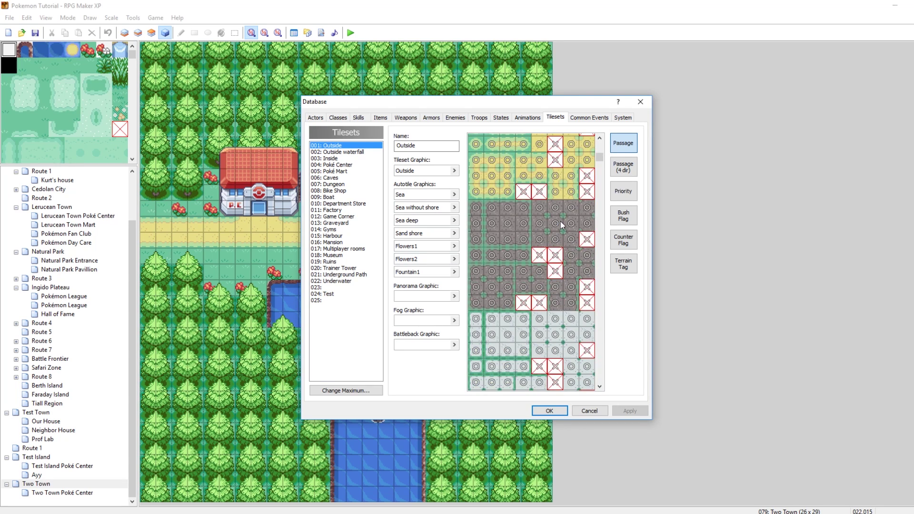
scroll(561, 221, "up", 5)
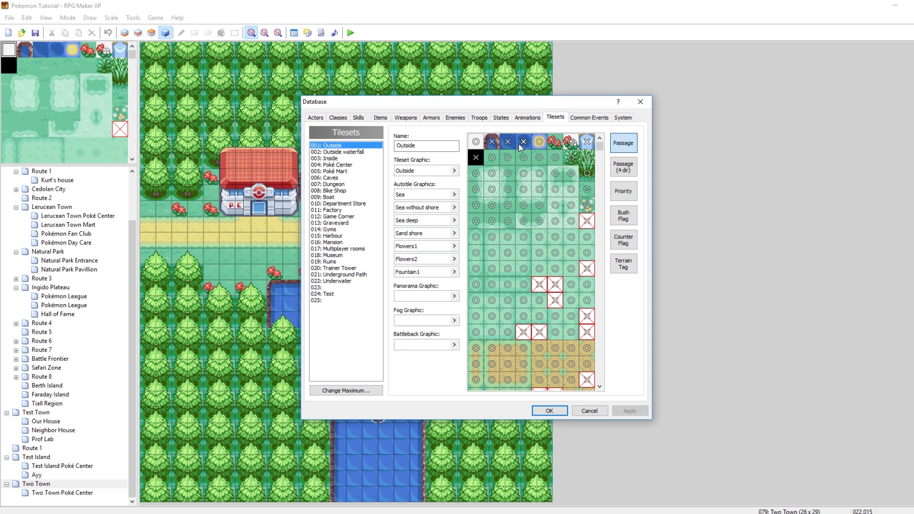
Alternate between Passage and Passage (4 dir) views while scrolling Outside's tiles, ending on Passage (4 dir).
left_click(624, 169)
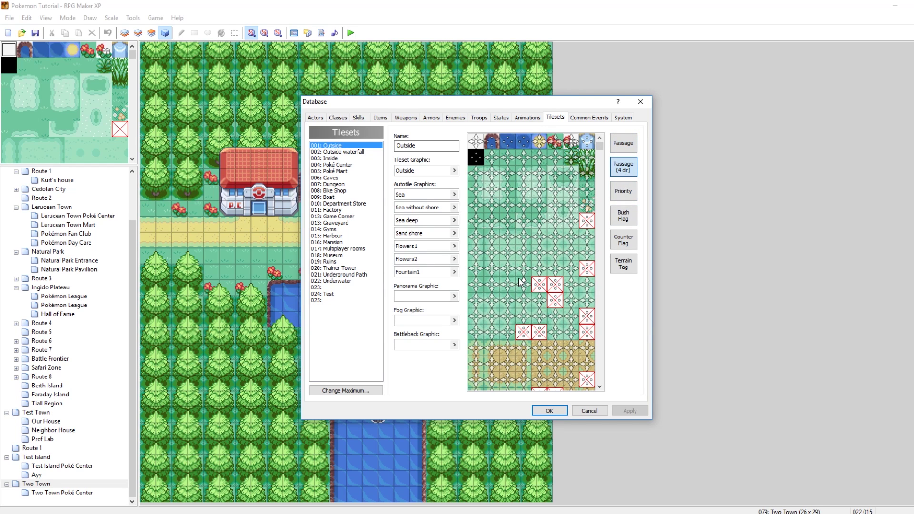
scroll(520, 281, "down", 5)
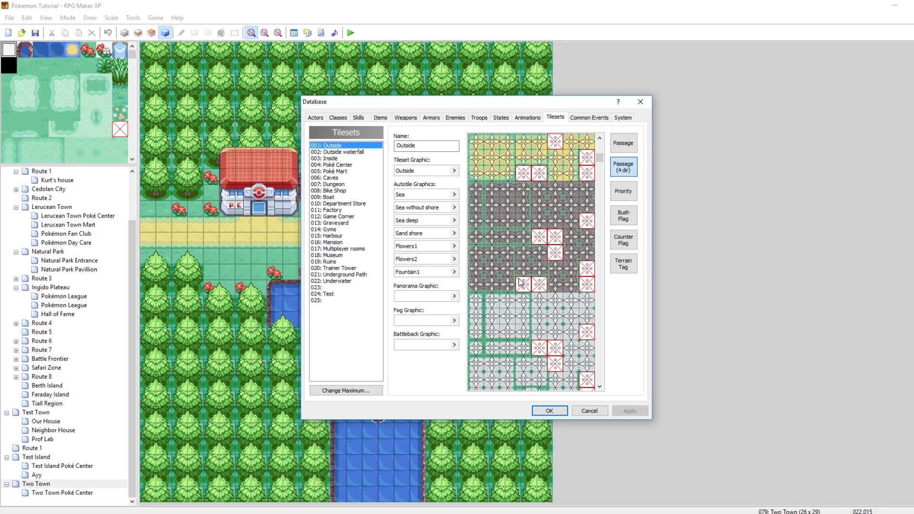
scroll(519, 279, "down", 3)
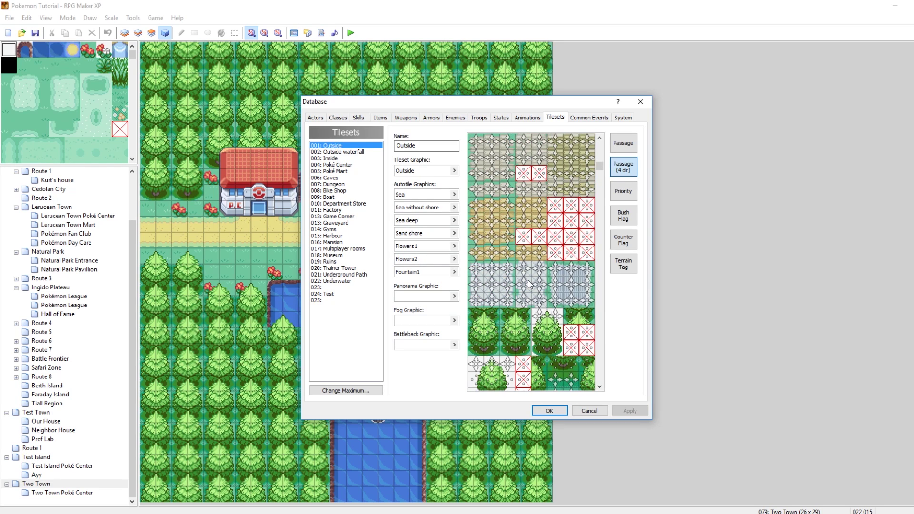
left_click(631, 147)
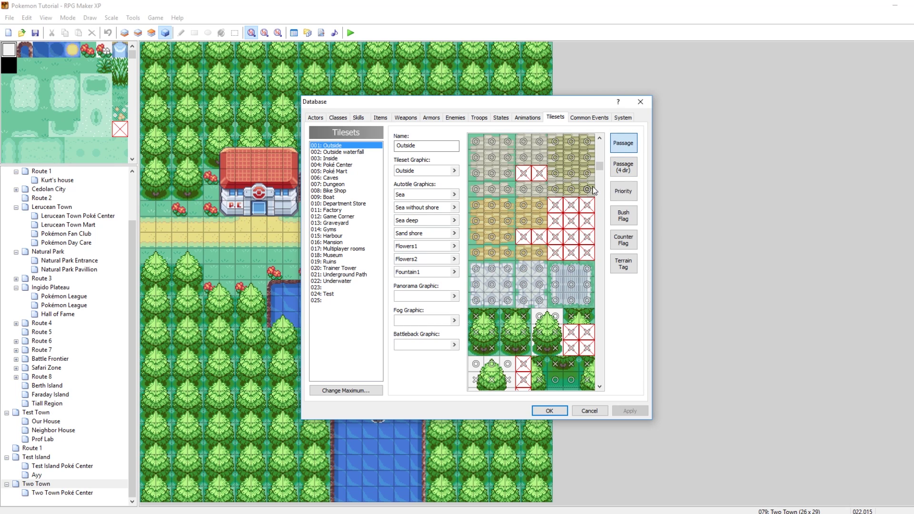
left_click(621, 167)
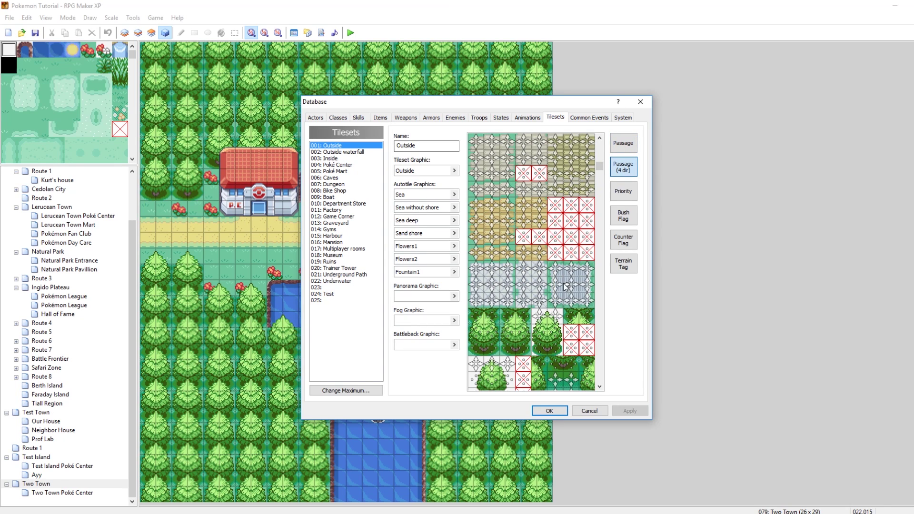
scroll(564, 286, "down", 4)
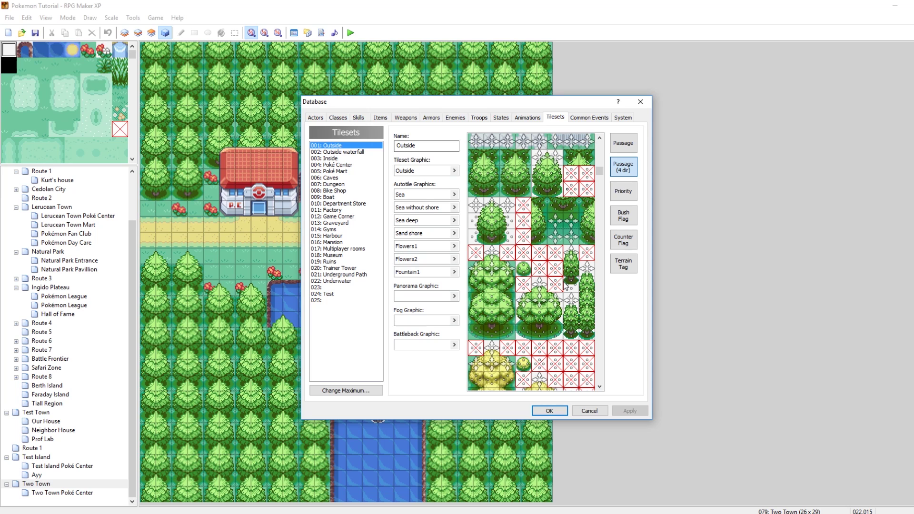
scroll(565, 285, "down", 6)
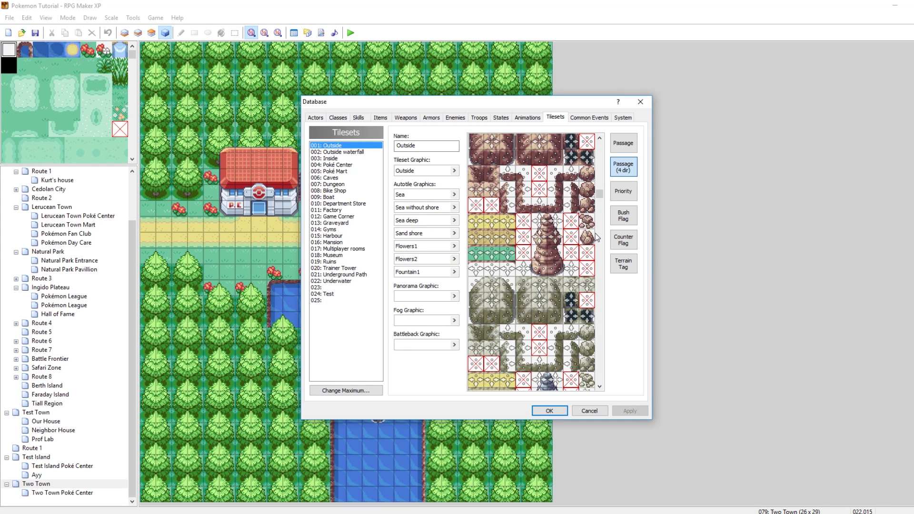
left_click(623, 143)
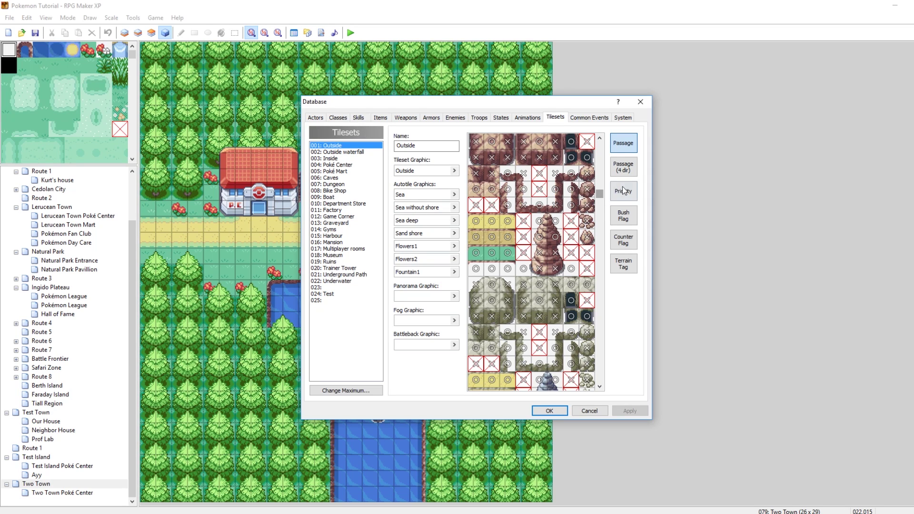
left_click(631, 167)
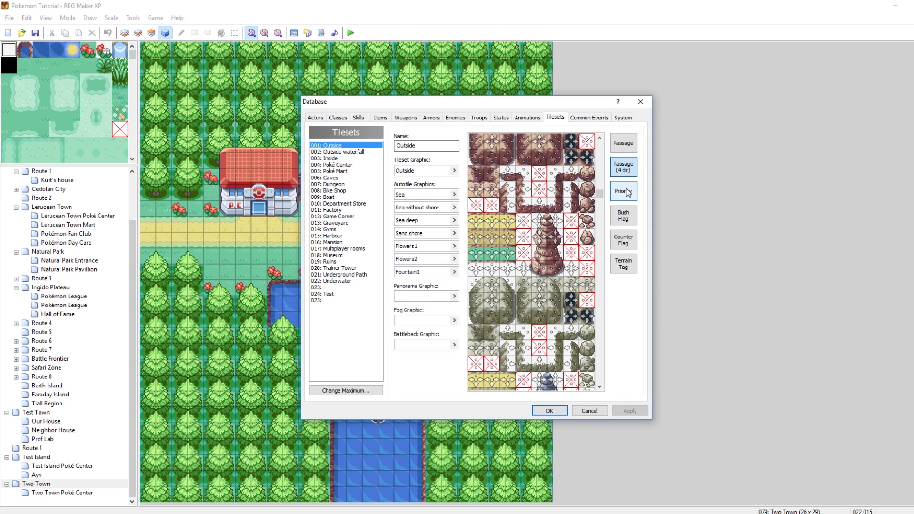
Switch to Priority view and scroll to check the tree and hedge tiles' priority stars.
left_click(624, 192)
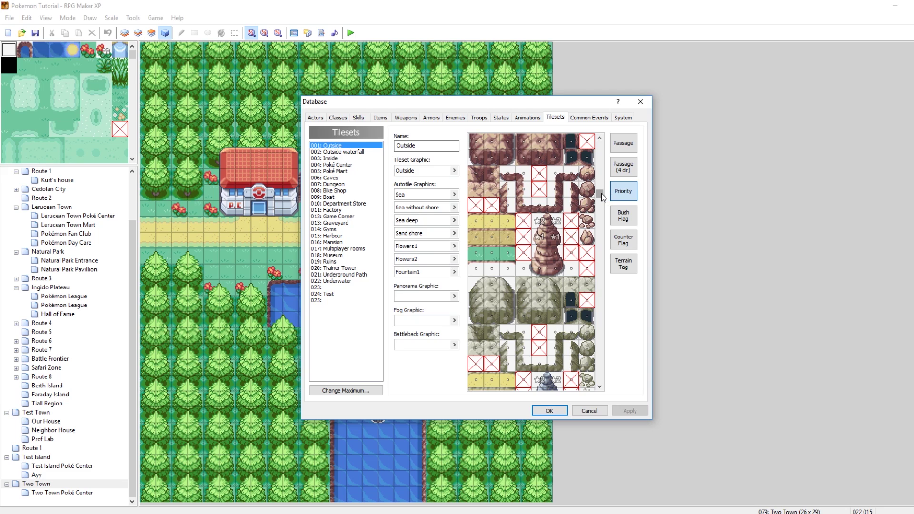
left_click_drag(599, 194, 599, 173)
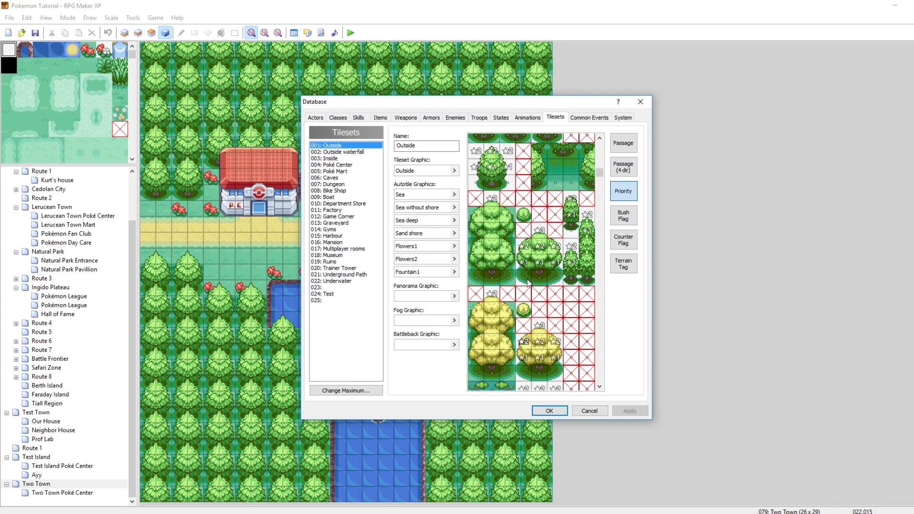
scroll(528, 282, "up", 2)
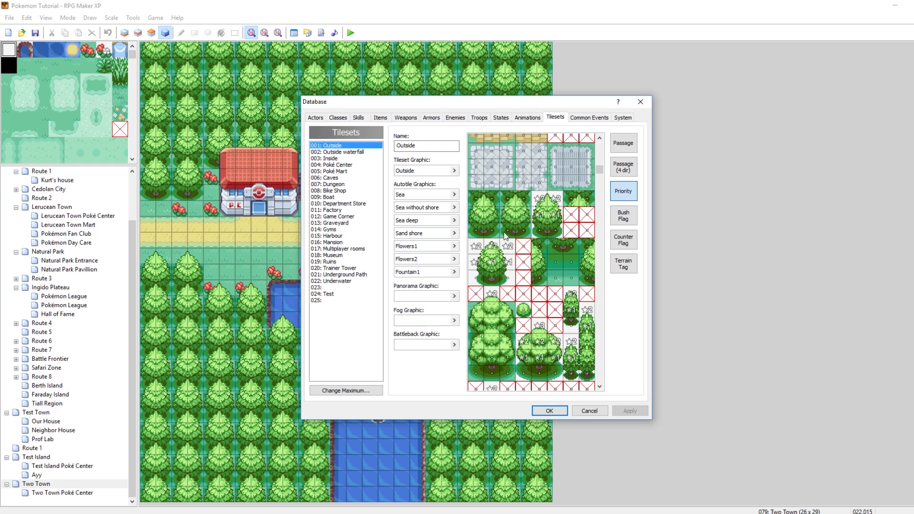
Set the bush flag on an Outside grass tile.
left_click(624, 216)
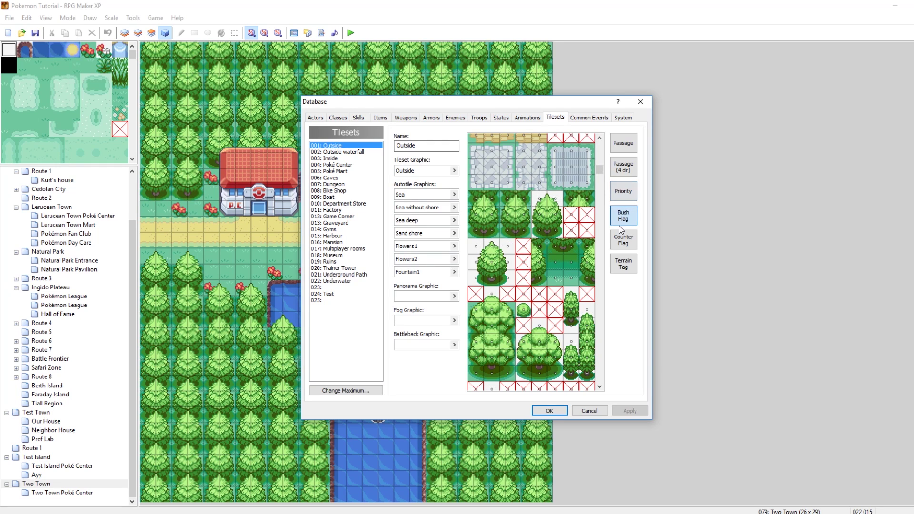
left_click_drag(599, 170, 598, 150)
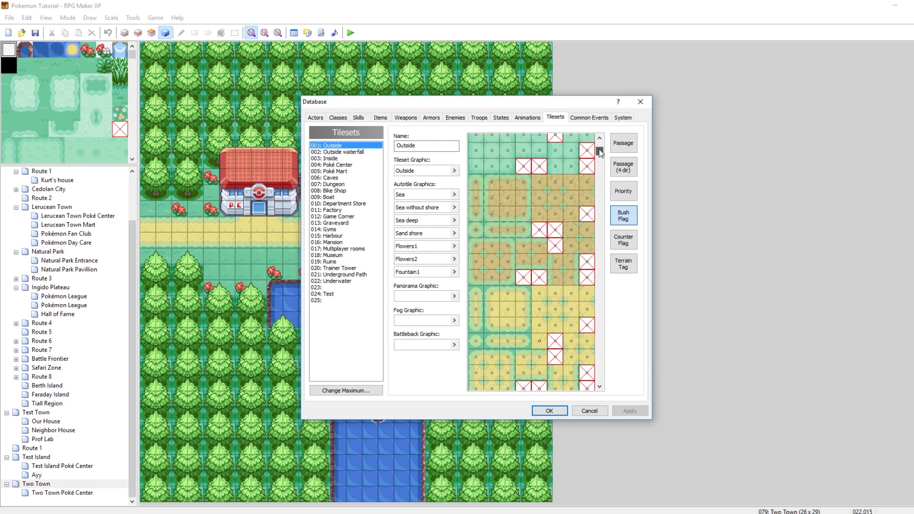
left_click(557, 158)
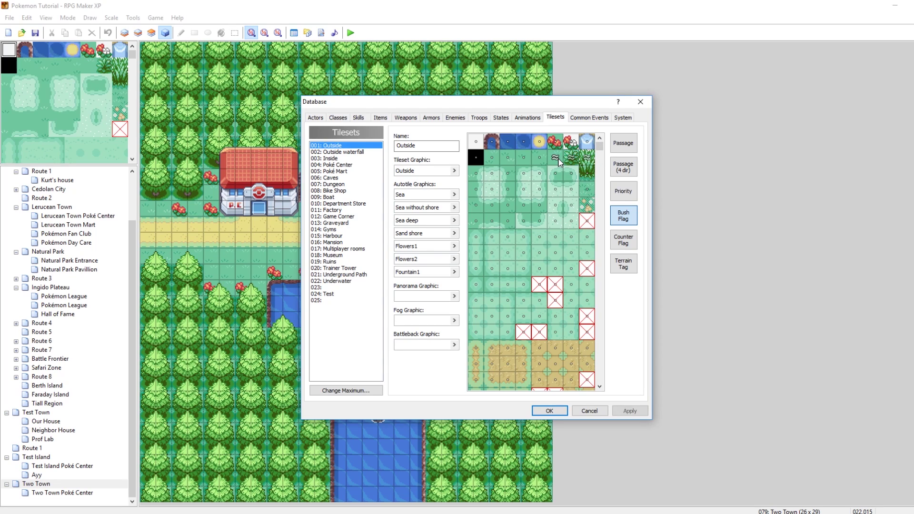
left_click(588, 158)
Check counter flags on Outside, then on the Inside, Poké Mart and Poké Center tilesets.
left_click(624, 240)
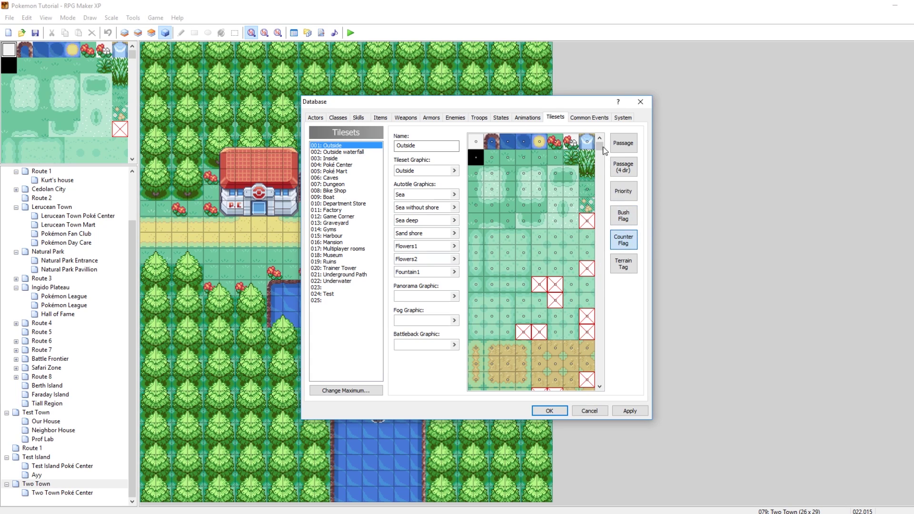
left_click_drag(598, 146, 598, 192)
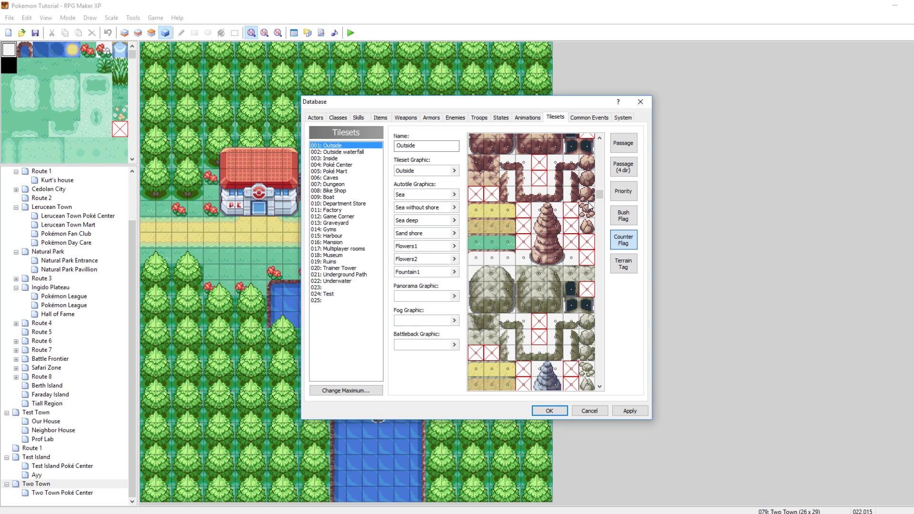
scroll(586, 209, "down", 8)
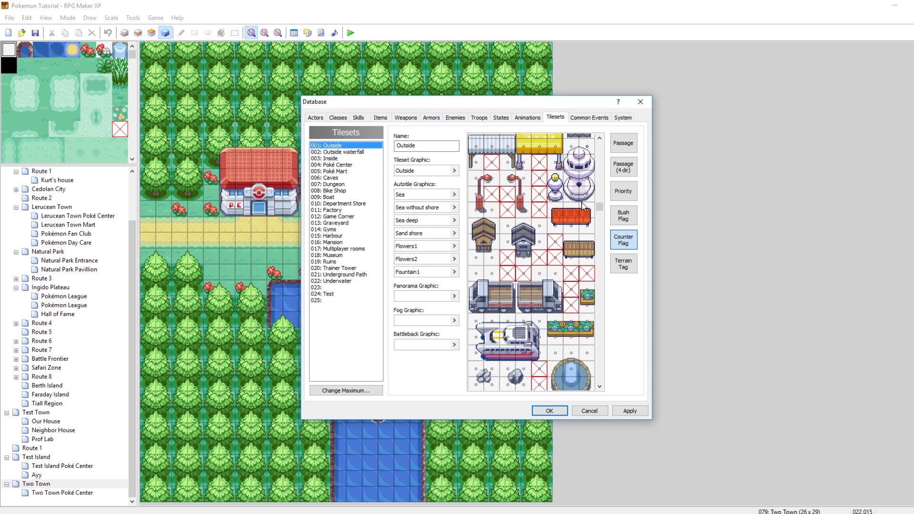
left_click_drag(598, 219, 602, 248)
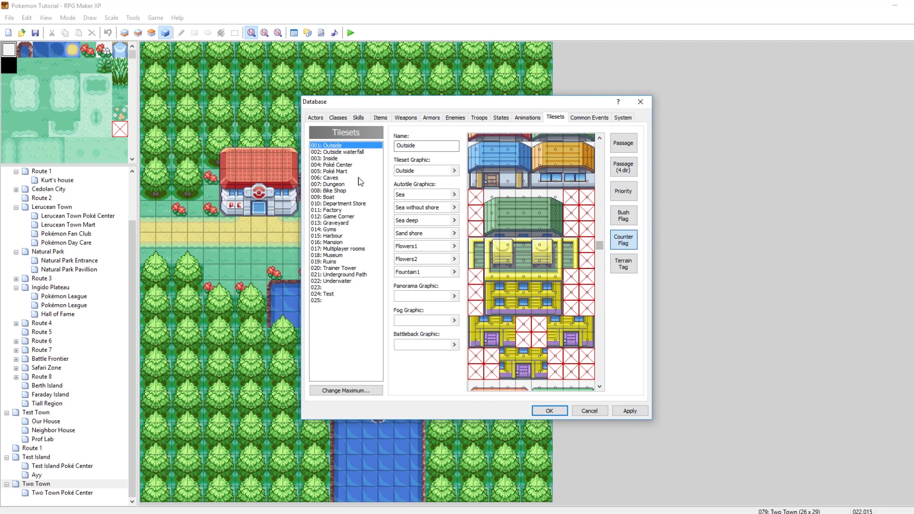
left_click(332, 158)
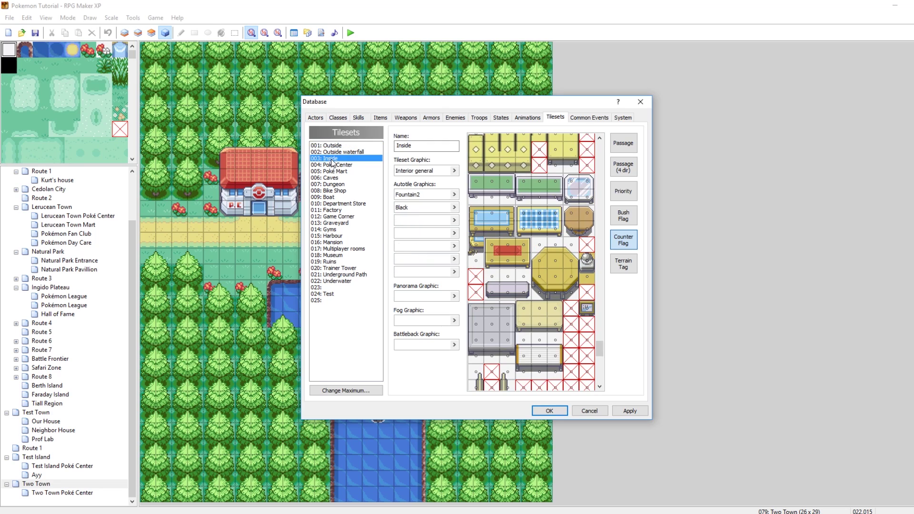
scroll(527, 286, "up", 3)
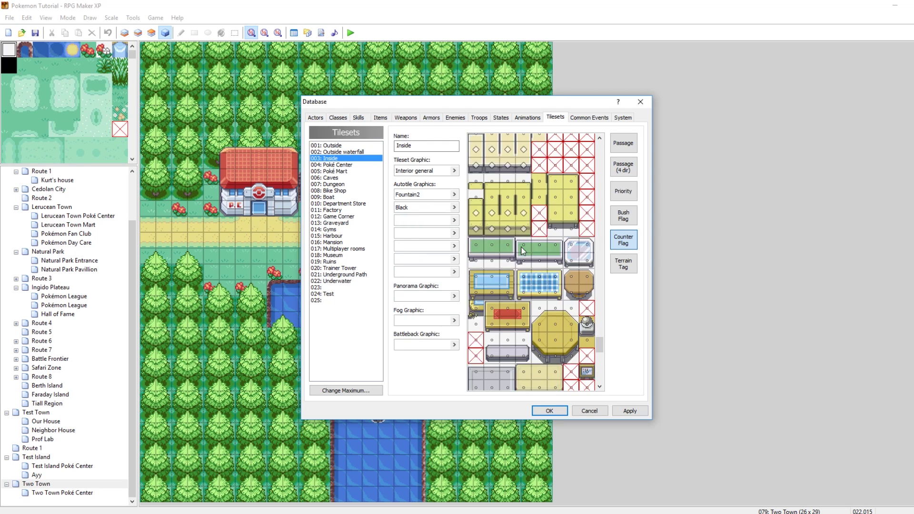
scroll(525, 200, "up", 3)
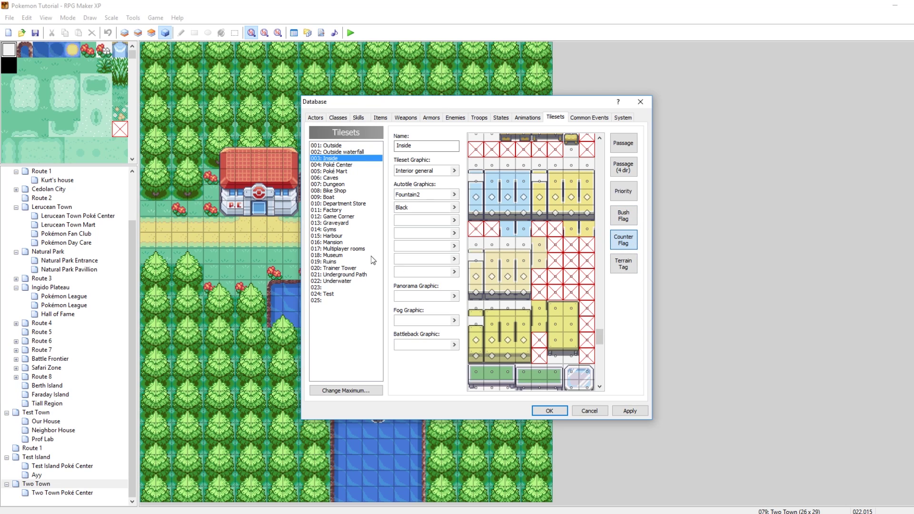
left_click(336, 171)
left_click(336, 164)
scroll(549, 220, "up", 4)
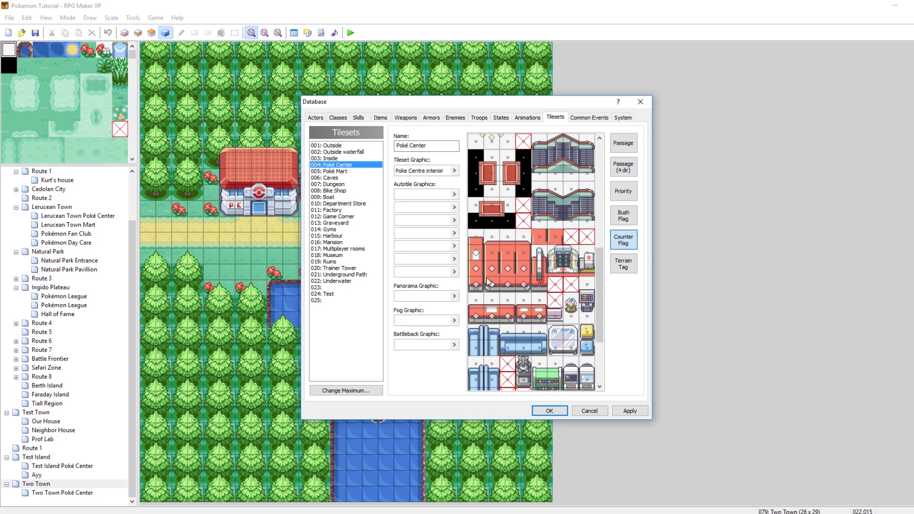
Review Outside's terrain tags, then switch to the Chrome Tilesets wiki page.
left_click(632, 266)
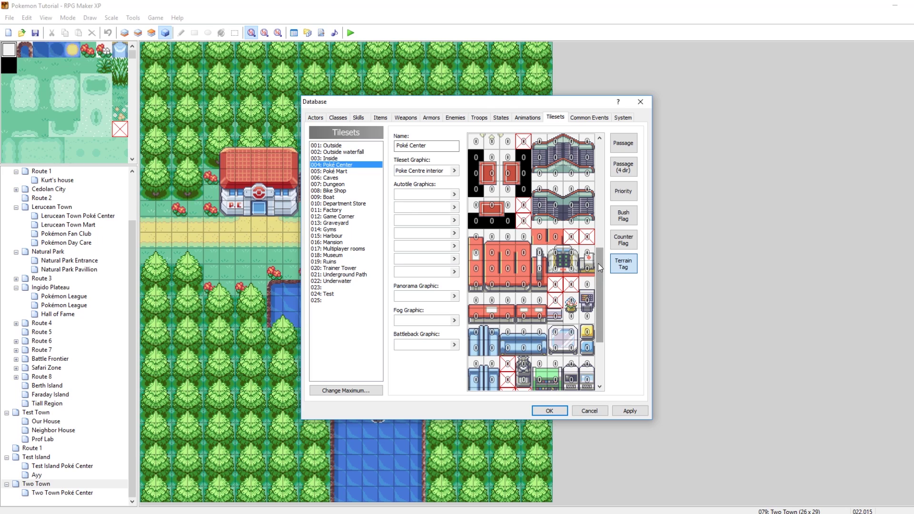
left_click_drag(598, 264, 606, 191)
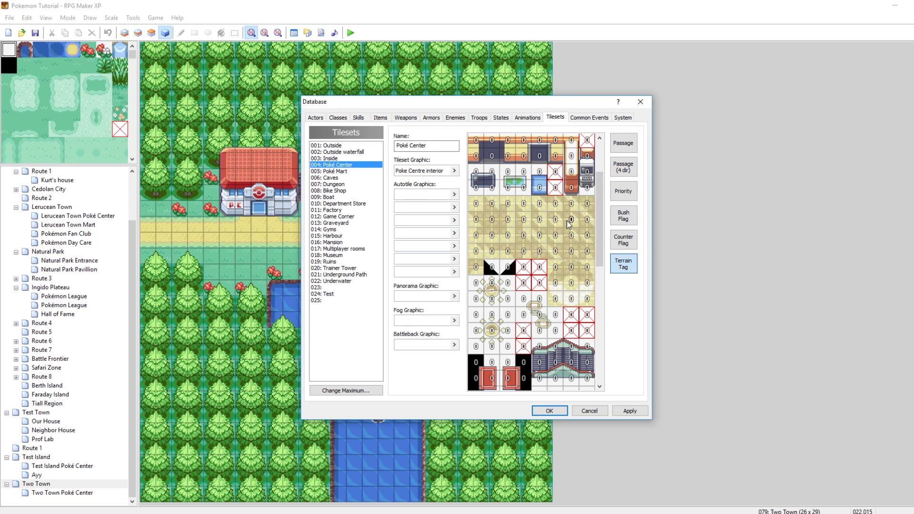
left_click(327, 146)
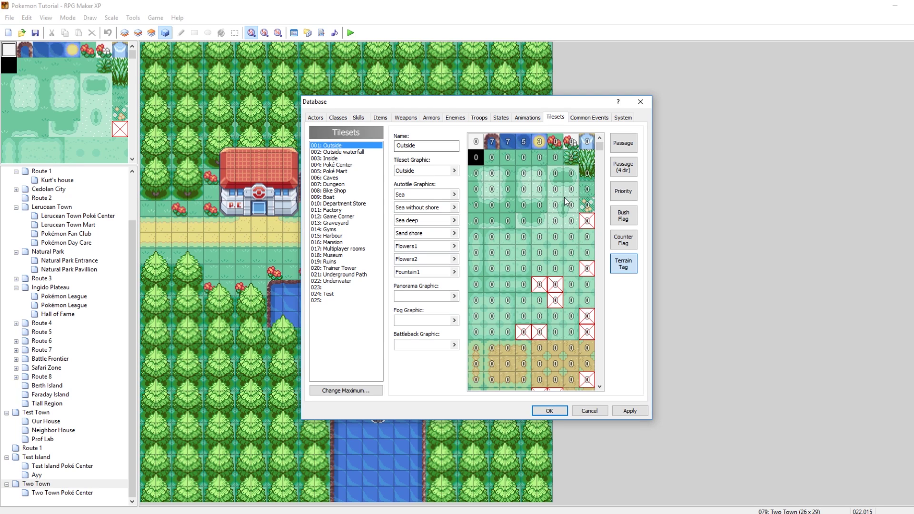
scroll(564, 214, "down", 5)
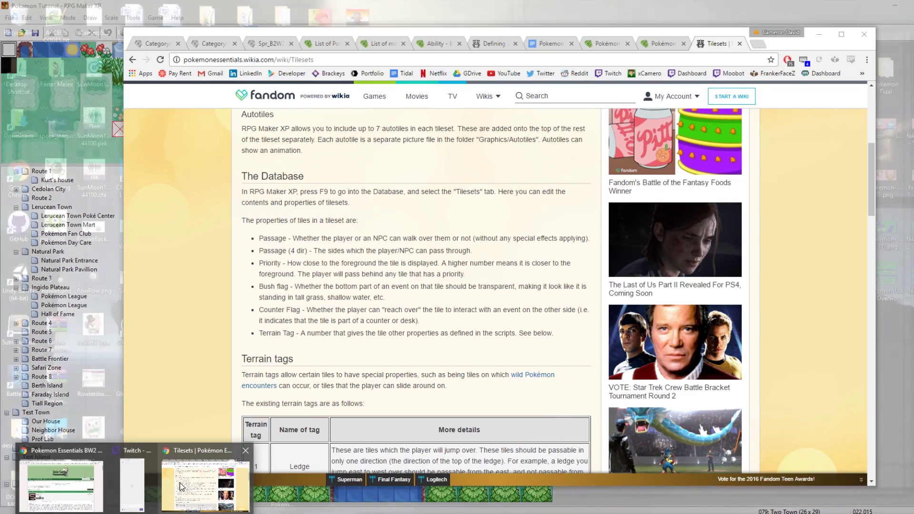
left_click(198, 460)
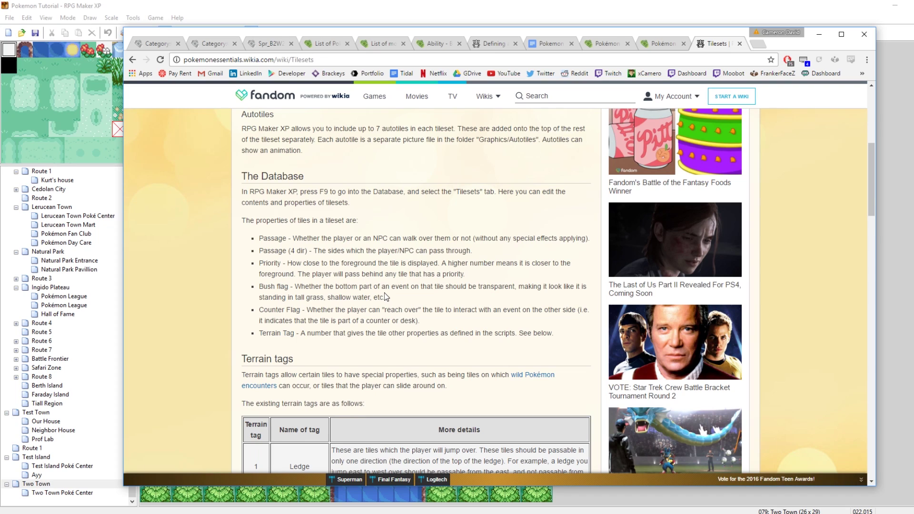
Scroll through the wiki's terrain tags table (1 Ledge, 2 Grass, 3 Sand, 4 Rock).
scroll(384, 292, "down", 5)
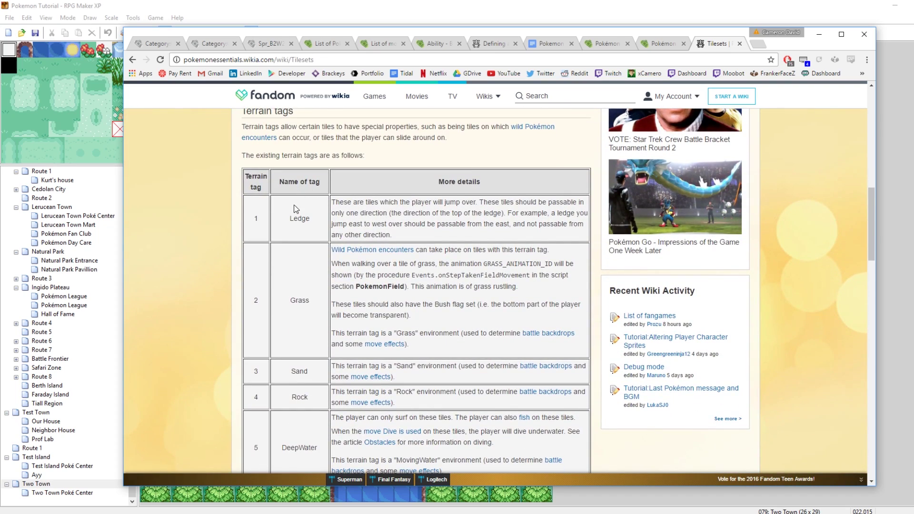
scroll(294, 267, "down", 15)
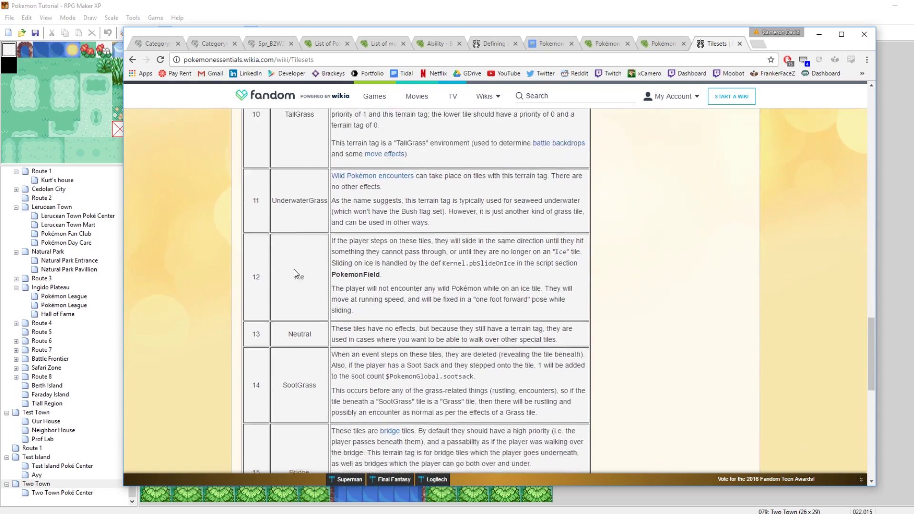
scroll(351, 352, "up", 12)
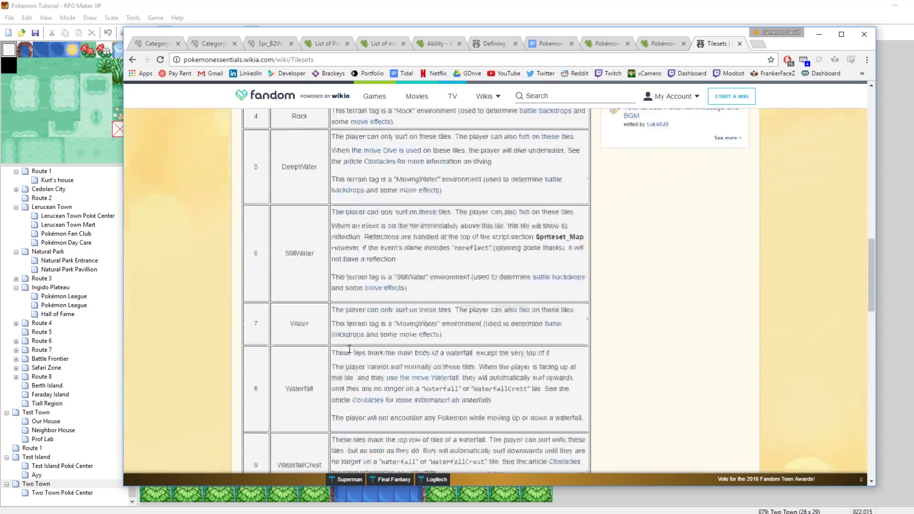
scroll(350, 348, "up", 4)
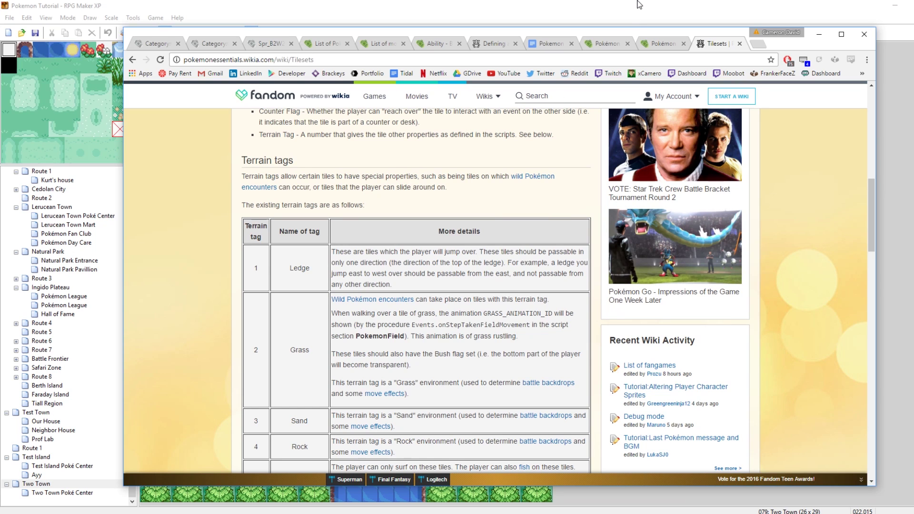
Back in RPG Maker, apply the tileset changes, close the Database with OK, and start a playtest.
left_click(620, 495)
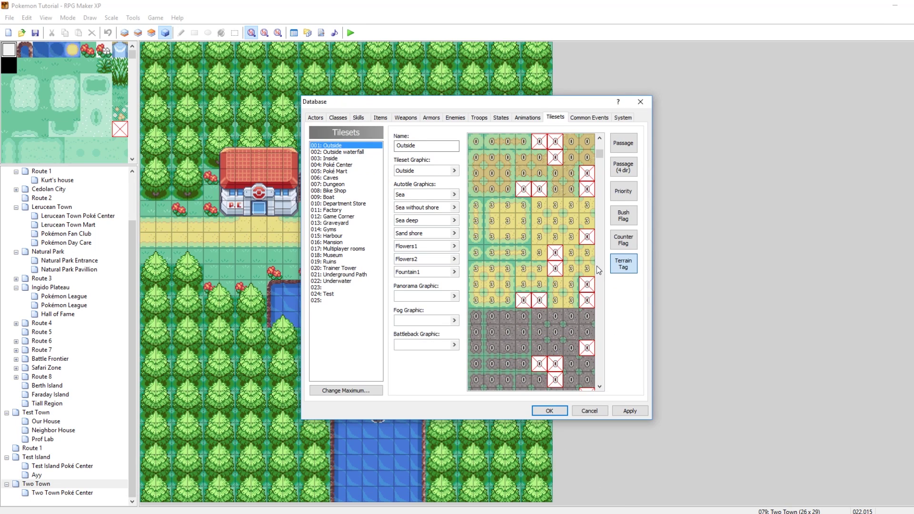
left_click_drag(599, 154, 599, 141)
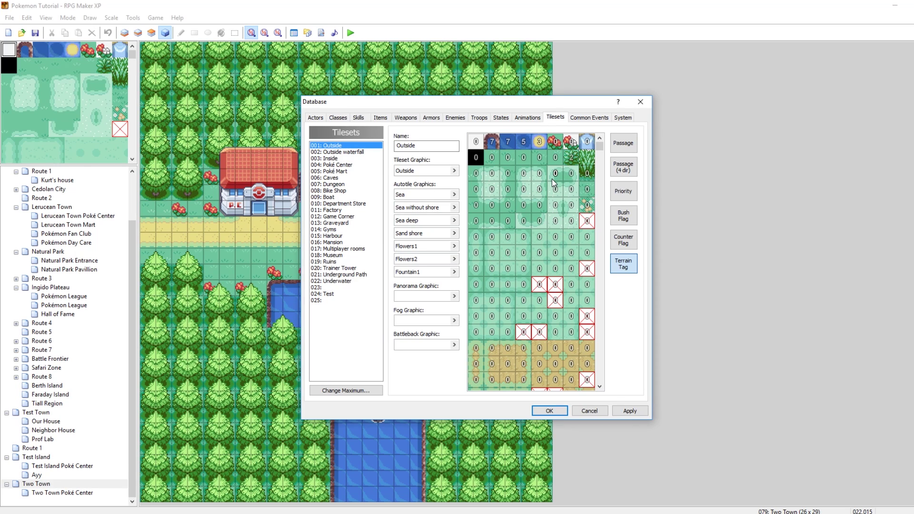
left_click(629, 410)
left_click(549, 411)
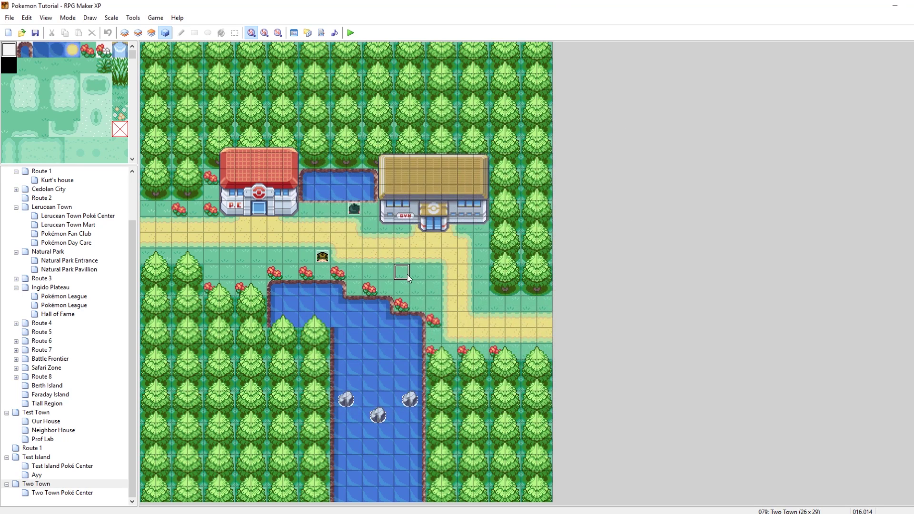
left_click(351, 32)
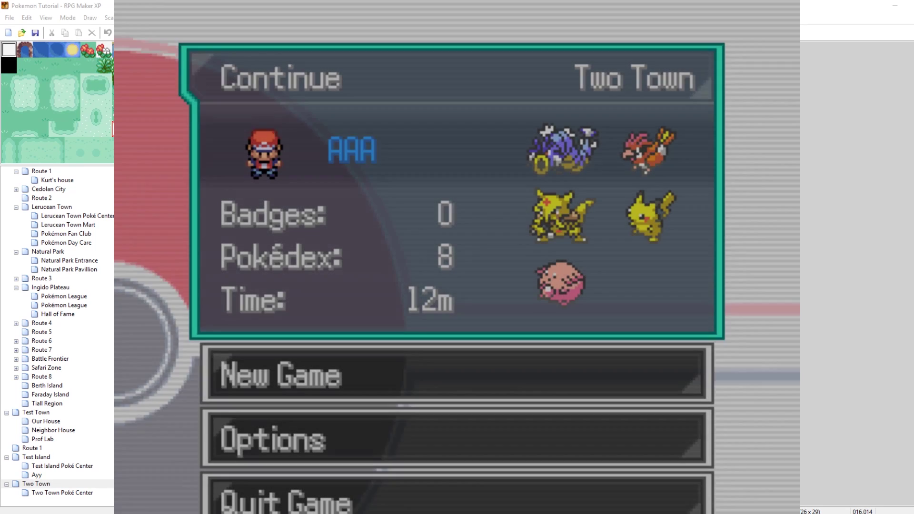
Continue the save in Two Town and open Set Terrain Tags from the F9 debug menu, loading the edits.
key("Return")
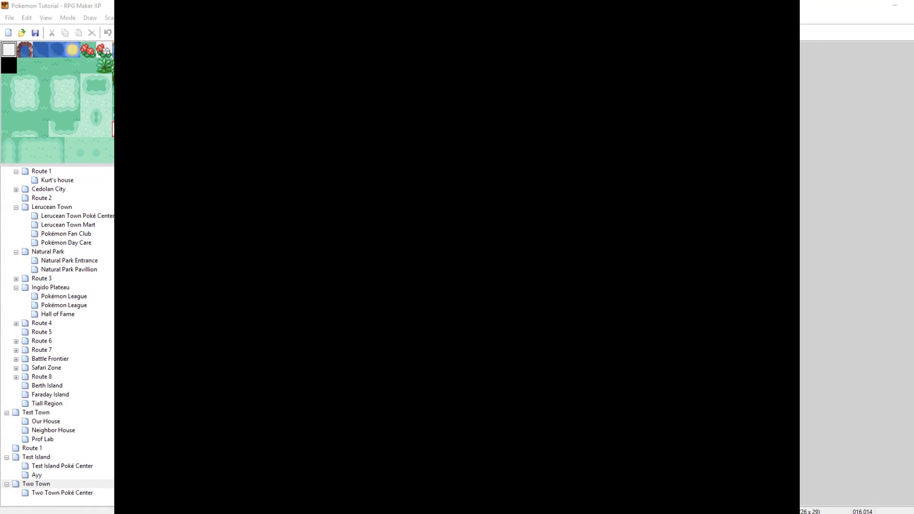
key("F9")
key("Up")
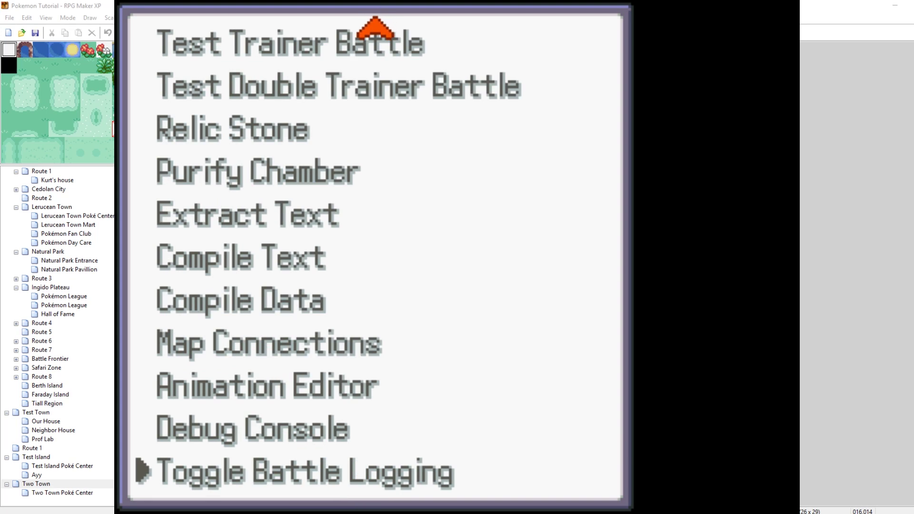
key("Up")
key("Up")
key("Up")
key("Up")
key("Up")
key("Up")
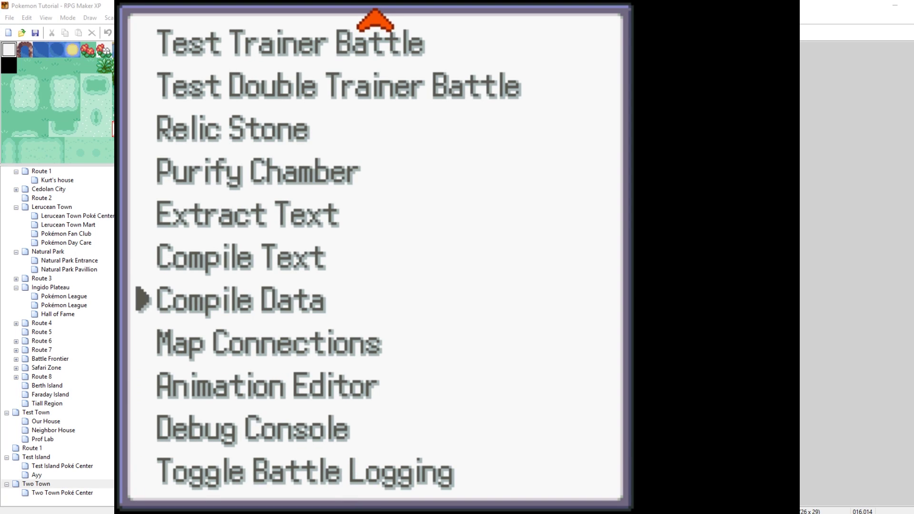
key("Up")
key("Up")
key("Up")
key("Up")
key("Up")
key("Up")
key("Up")
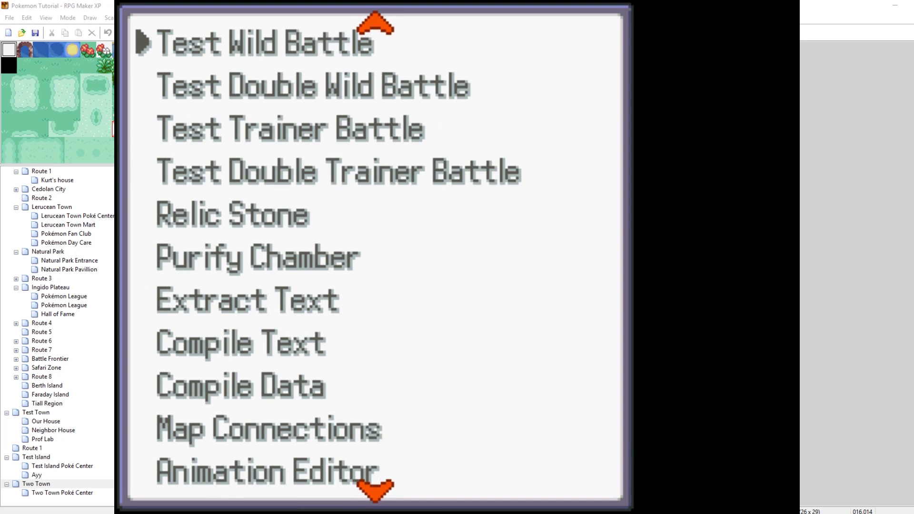
key("Up")
key("Up")
key("Up")
key("Up")
key("Down")
key("Down")
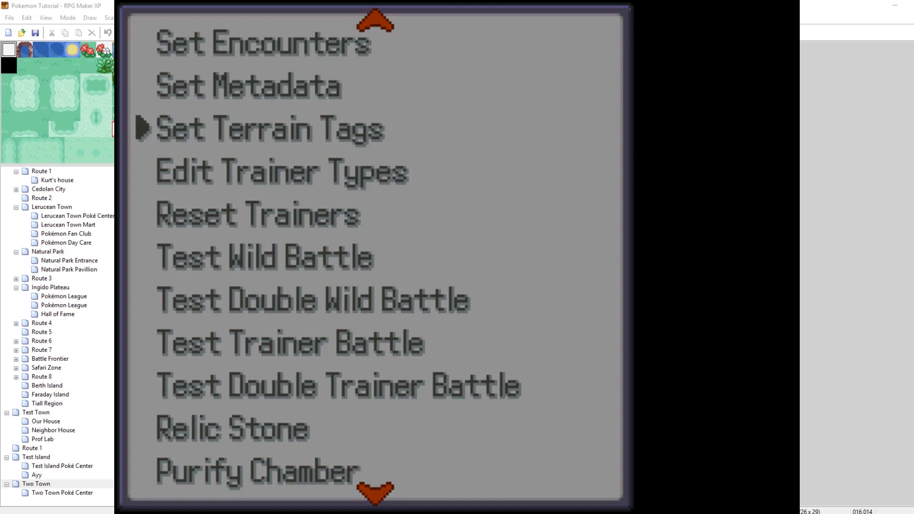
key("Return")
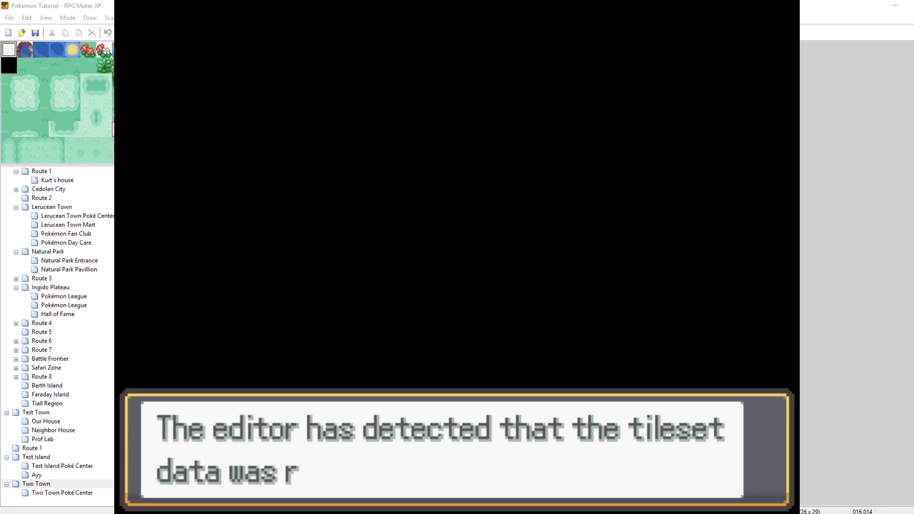
key("Return")
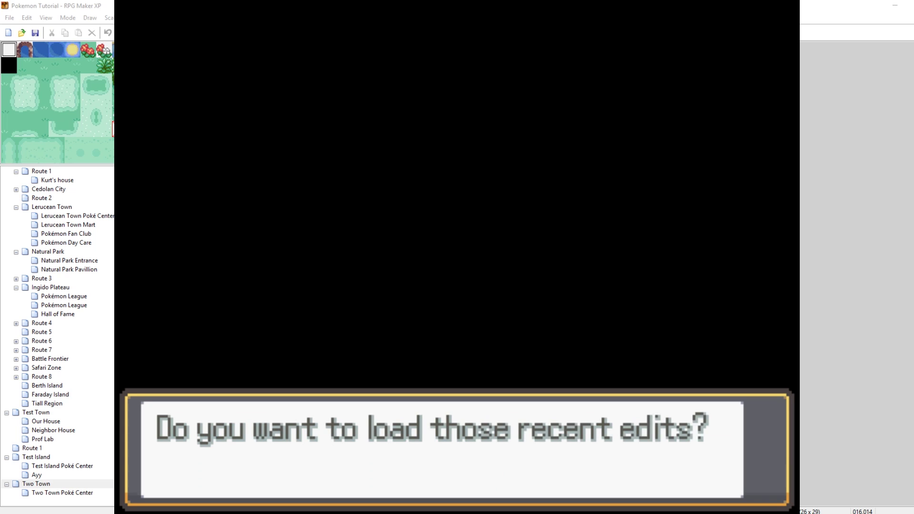
key("Down")
Accept loading the recent tileset edits and dismiss the editor options without changes.
key("Up")
key("Return")
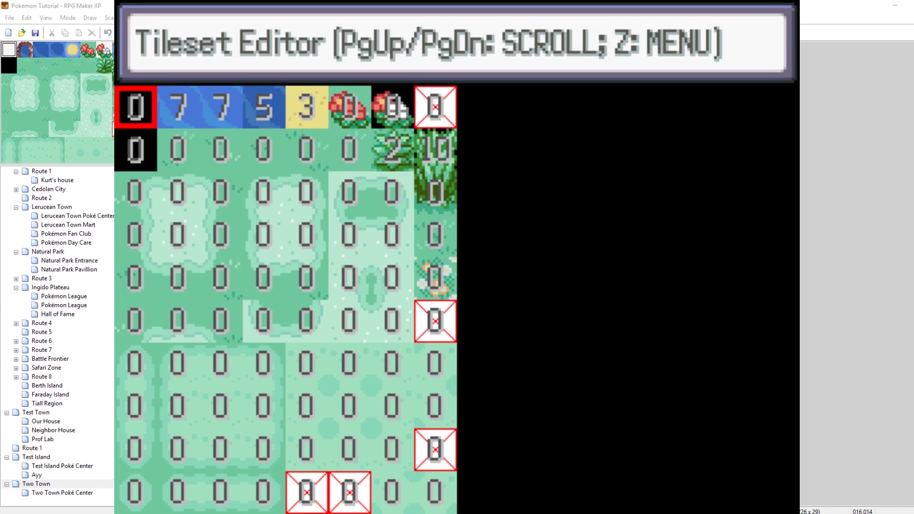
key("Down")
key("z")
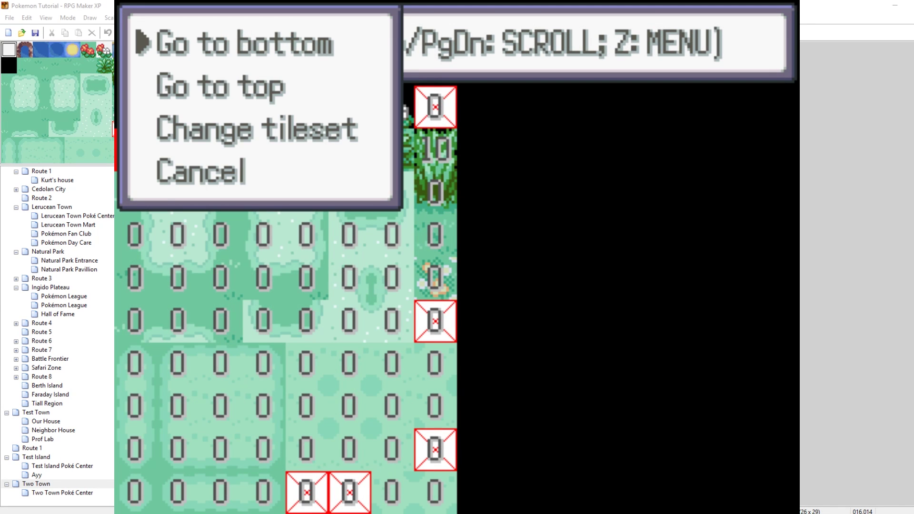
key("Down")
key("Down")
key("Down")
key("Return")
Move the cursor to the light grass tile in row 3, column 2.
key("Page_Down")
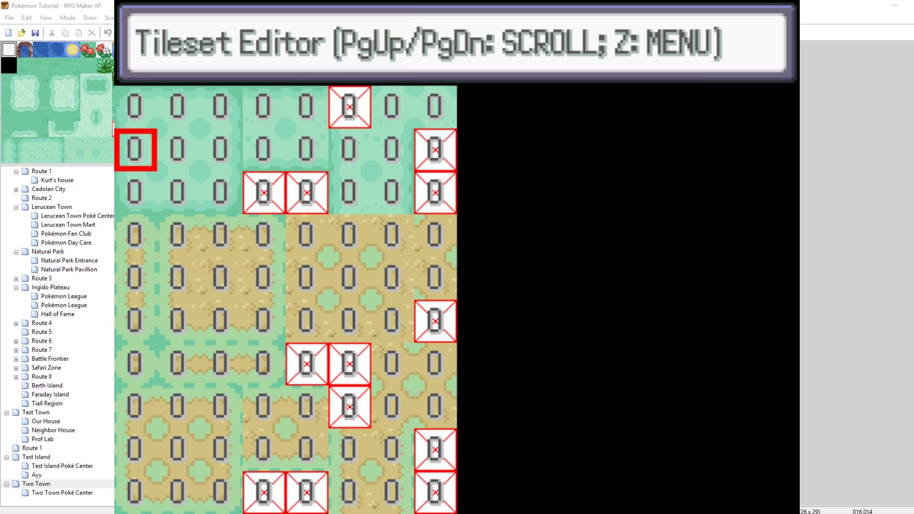
key("Page_Up")
key("Up")
key("Page_Down")
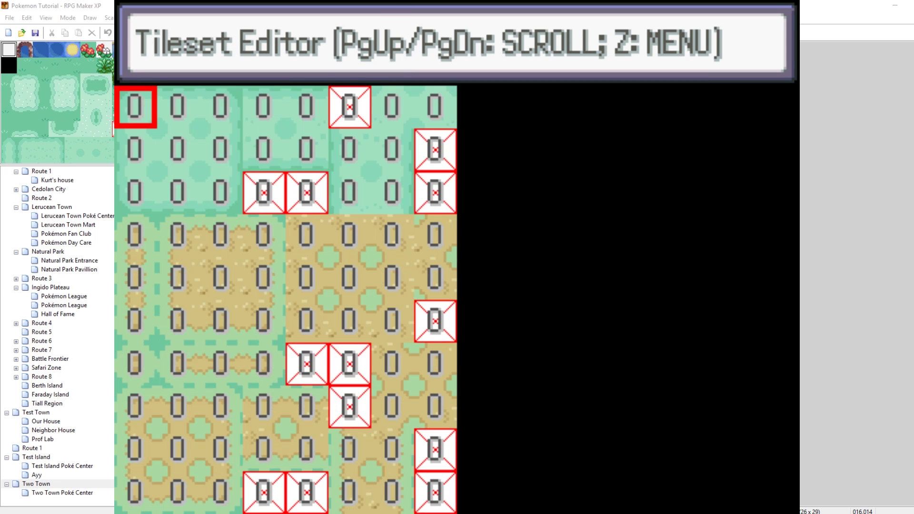
key("Page_Up")
key("Down")
key("Down")
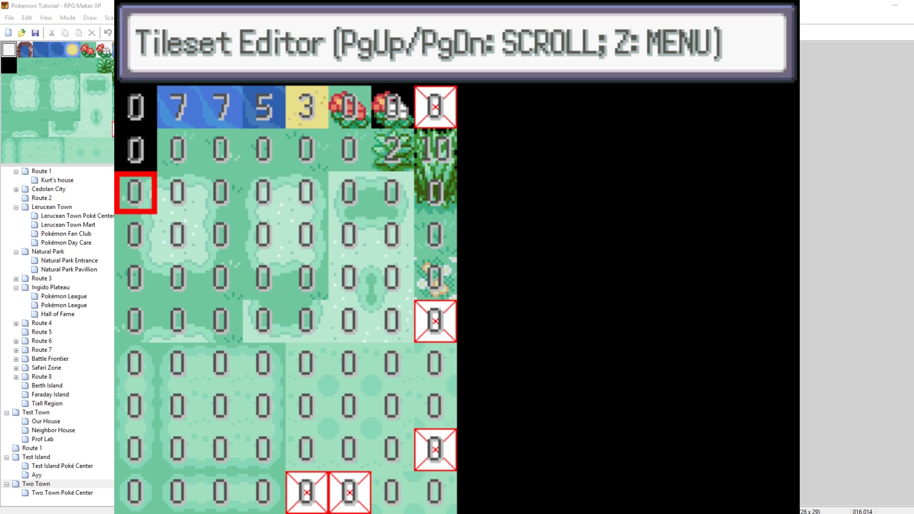
key("Right")
key("Down")
key("Down")
key("Left")
key("Up")
key("Right")
Give the light grass tile terrain tag 15.
key("Up")
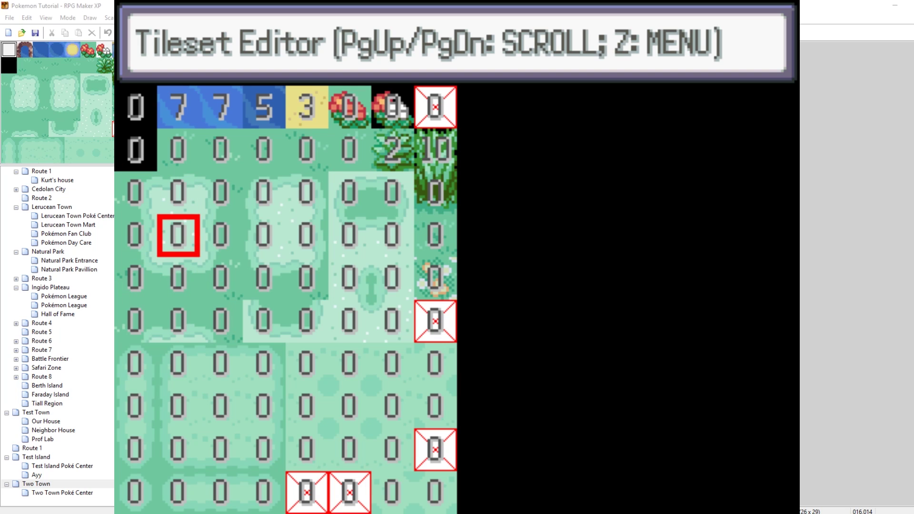
key("Return")
key("Left")
key("Up")
key("Right")
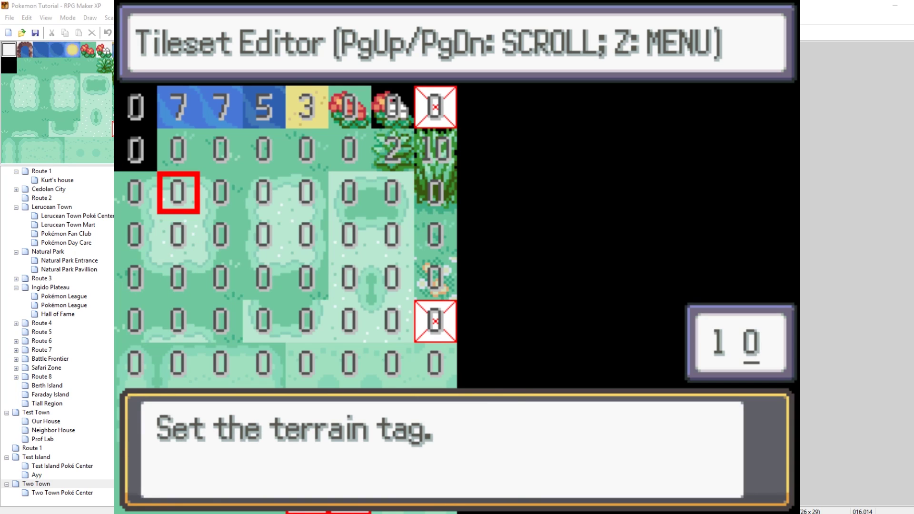
key("Up")
key("Up")
key("Up")
key("Up")
key("Up")
key("Return")
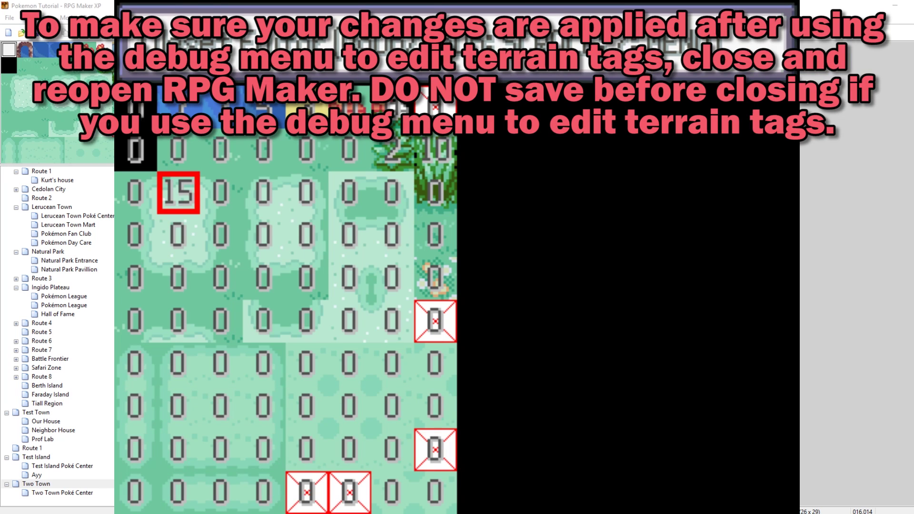
Leave the Tileset Editor and close the Debug menu to return to the map.
key("Escape")
key("Down")
key("Return")
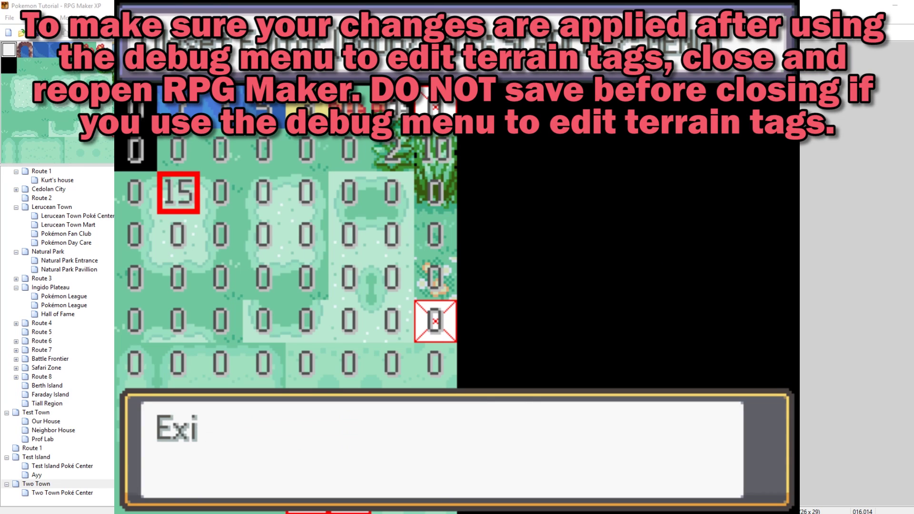
key("Return")
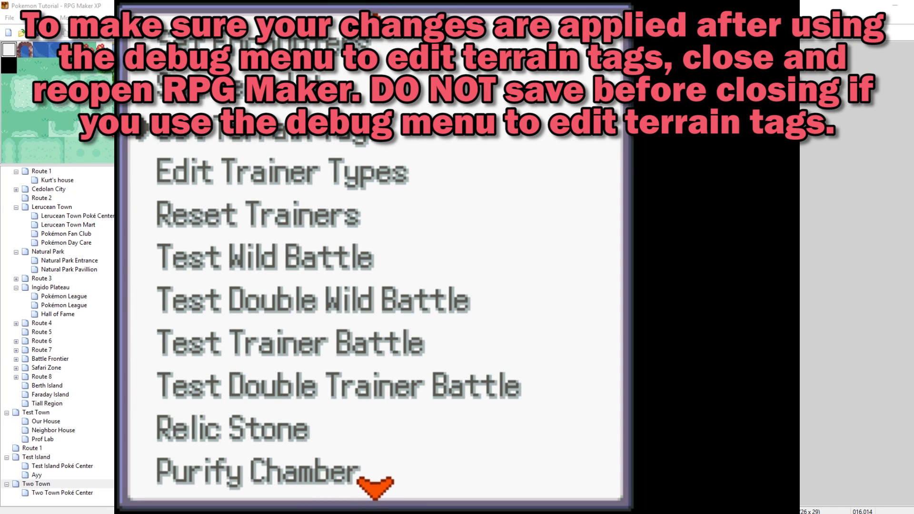
key("Escape")
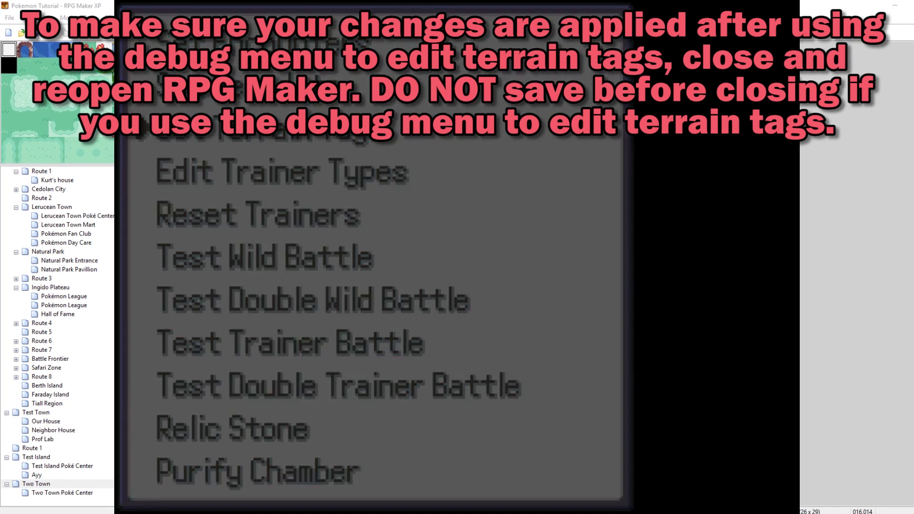
Walk the player down one tile, then close the playtest window with Alt+F4.
key("Down")
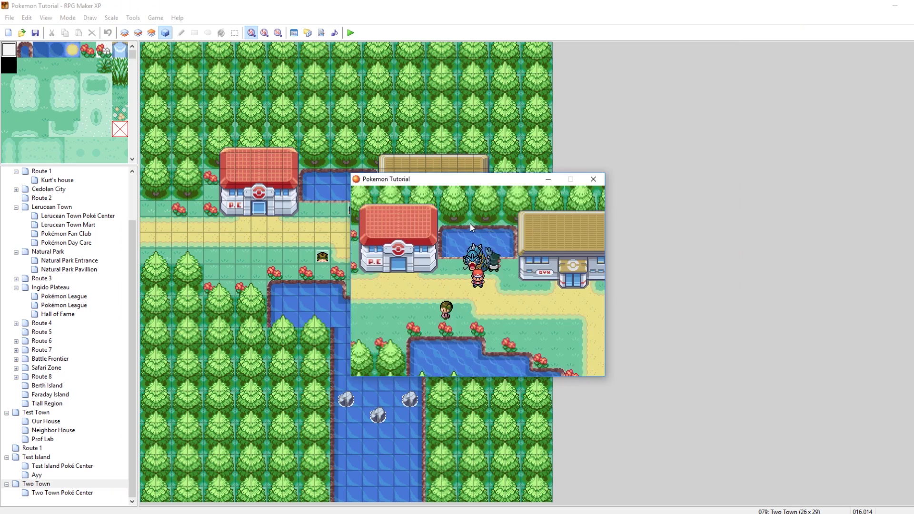
key("alt+F4")
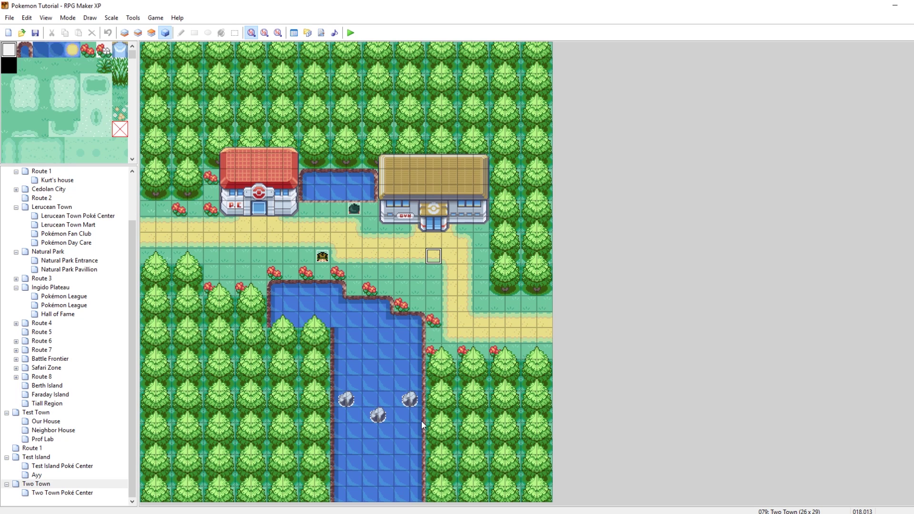
mouse_move(376, 506)
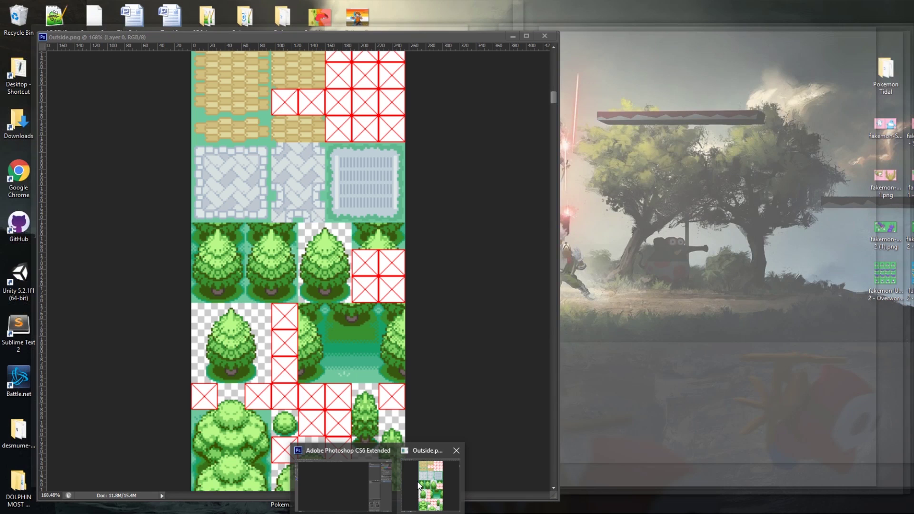
Bring Outside.png forward, dock it as a tab and zoom in on its tree tiles.
left_click(417, 483)
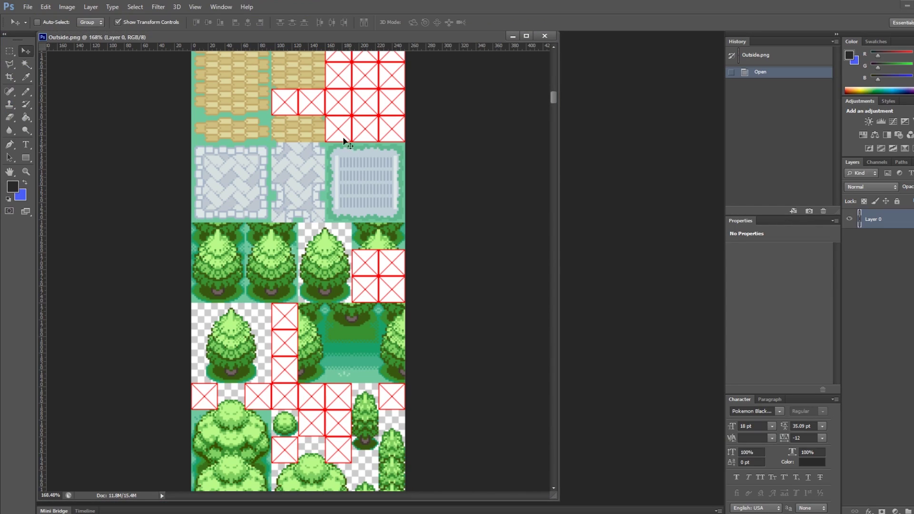
left_click_drag(82, 37, 124, 39)
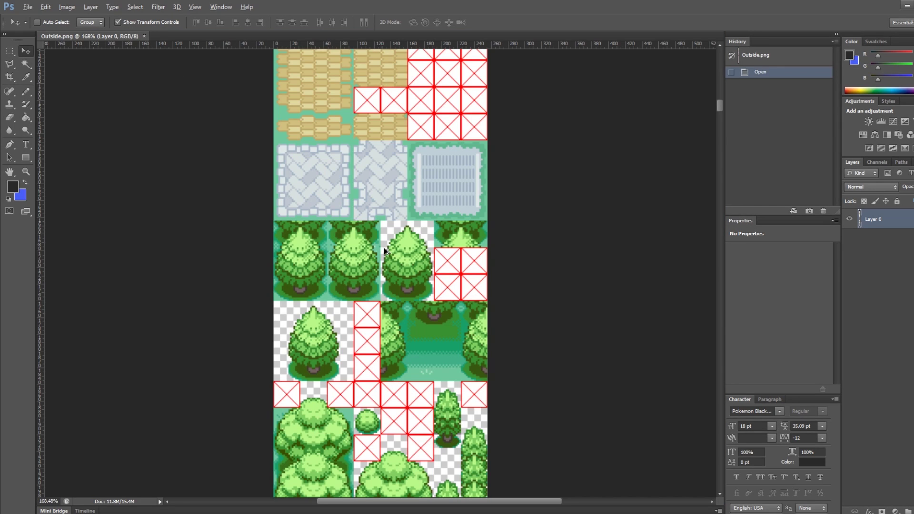
scroll(399, 312, "down", 1, "alt")
scroll(444, 147, "up", 2)
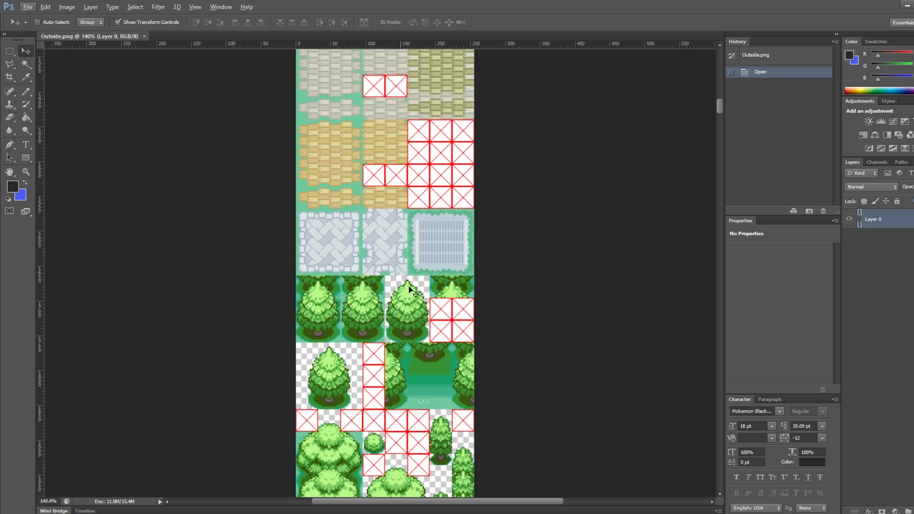
scroll(442, 444, "up", 1)
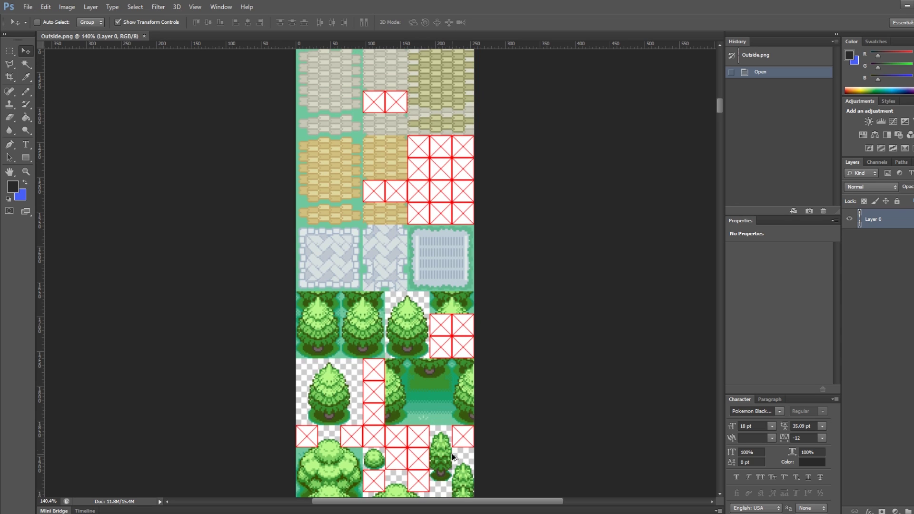
scroll(449, 452, "up", 2, "alt")
scroll(447, 449, "up", 3, "alt")
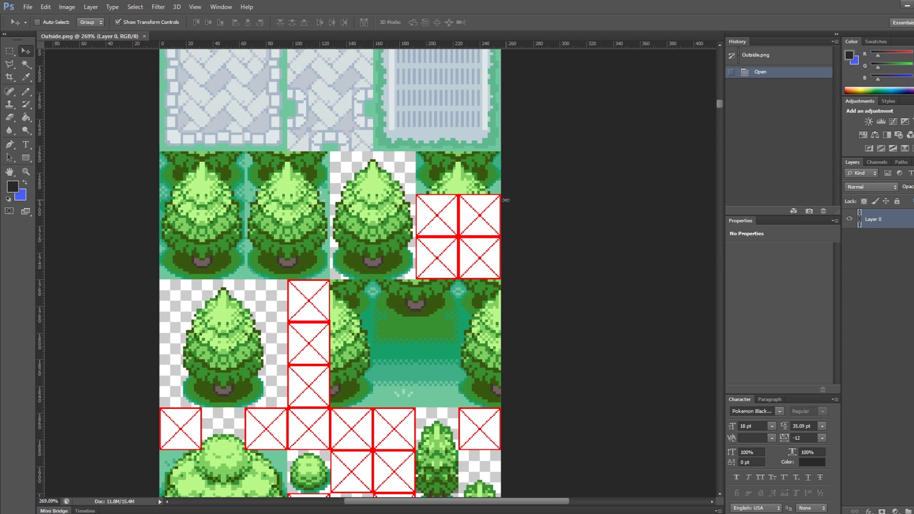
Toggle Layer 0's visibility off and on to check transparency.
left_click(850, 219)
left_click(849, 220)
mouse_move(717, 102)
left_mouse_down()
mouse_move(719, 69)
mouse_move(720, 103)
left_mouse_up()
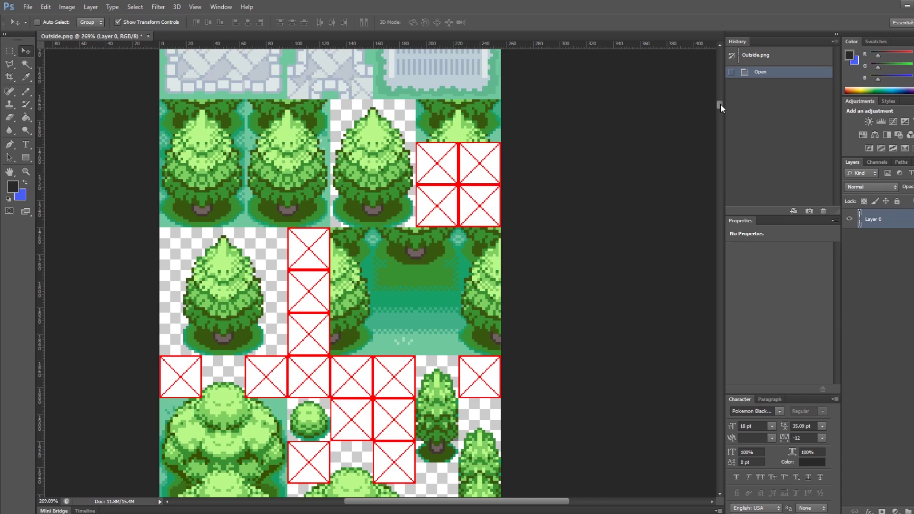
With the Rectangular Marquee, draw trial tile-sized selections beside the tree.
left_click(10, 51)
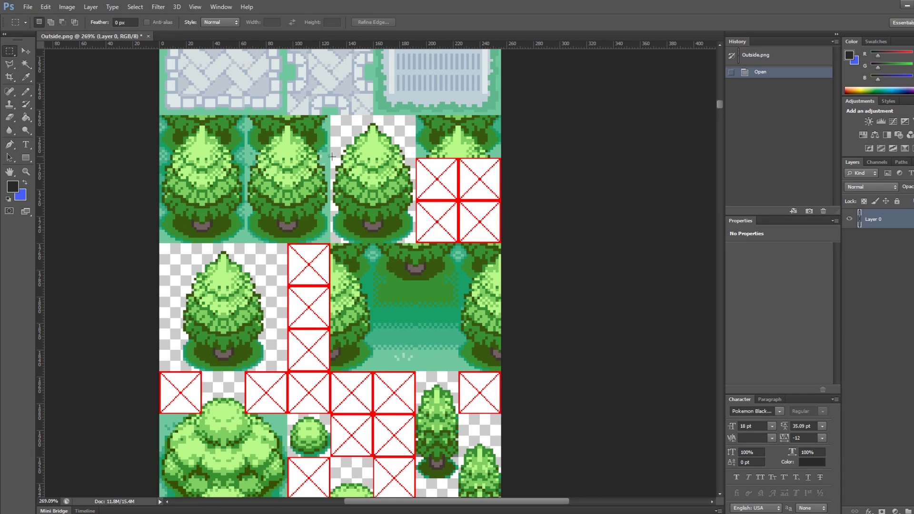
scroll(404, 272, "up", 2)
scroll(404, 272, "up", 2, "alt")
scroll(403, 272, "up", 3, "alt")
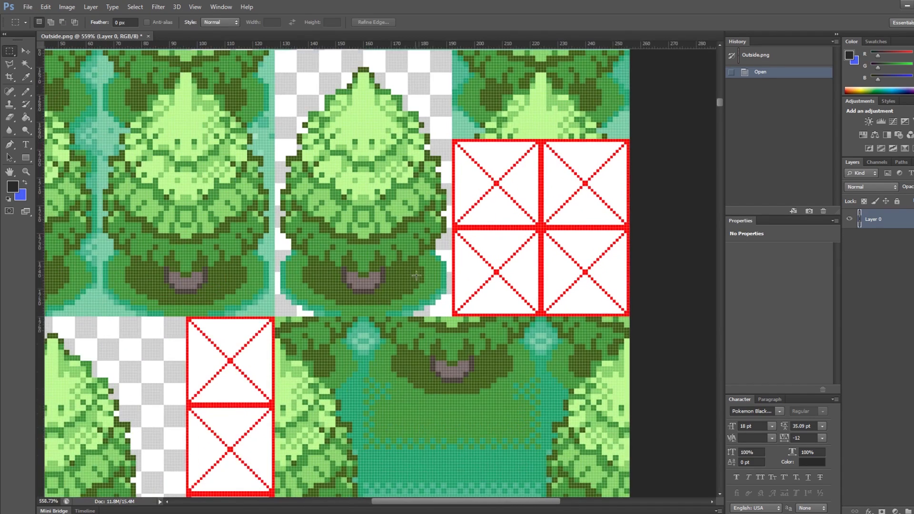
left_click_drag(459, 321, 443, 296)
left_click(460, 325)
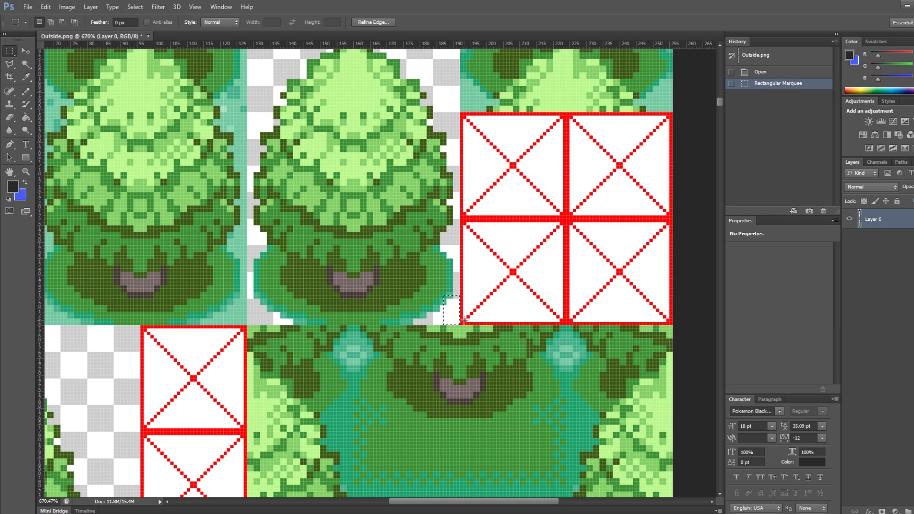
left_click_drag(460, 325, 563, 217)
Select the 64×96 px pine tree and scroll down to the blank tiles.
left_click(456, 321)
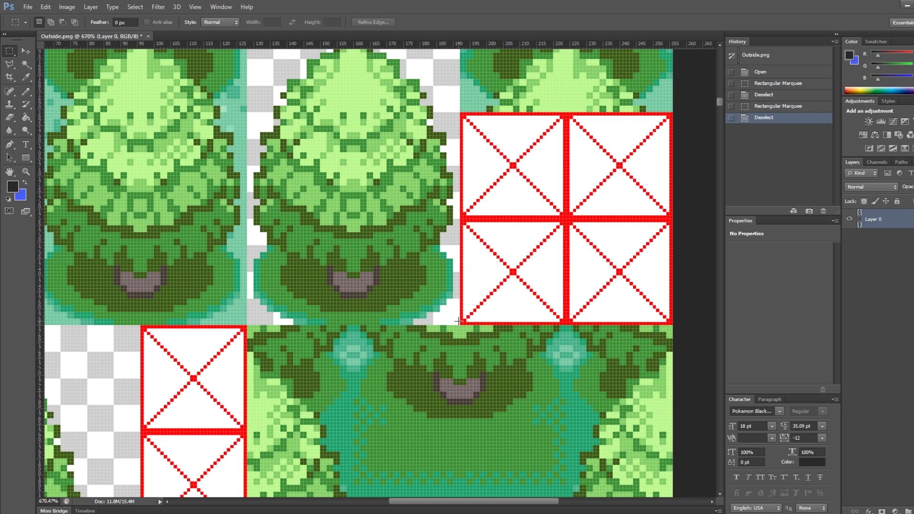
left_click_drag(452, 319, 383, 267)
left_click(455, 324)
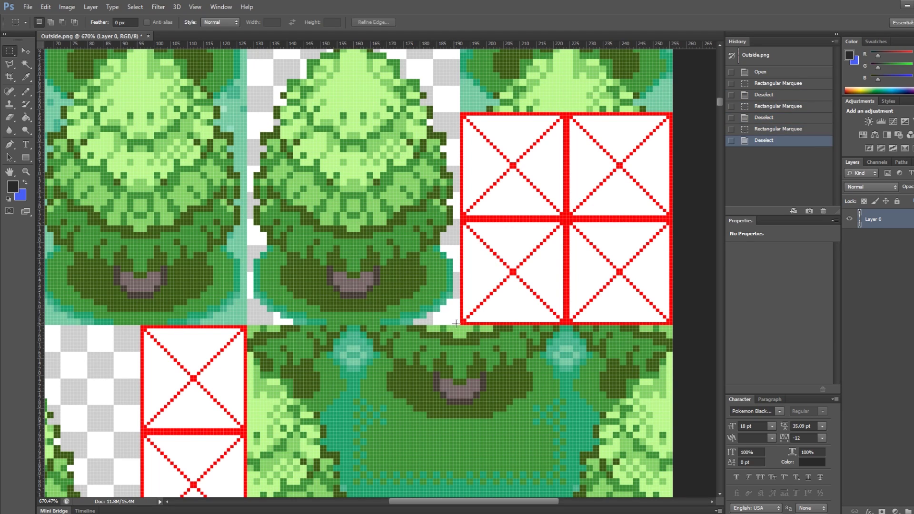
left_click_drag(459, 325, 245, 75)
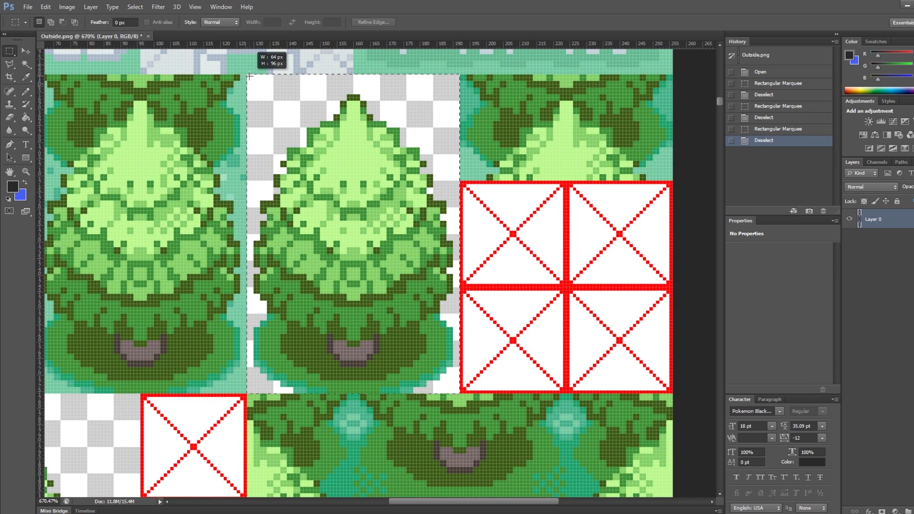
left_click_drag(248, 76, 248, 75)
scroll(428, 268, "down", 3, "alt")
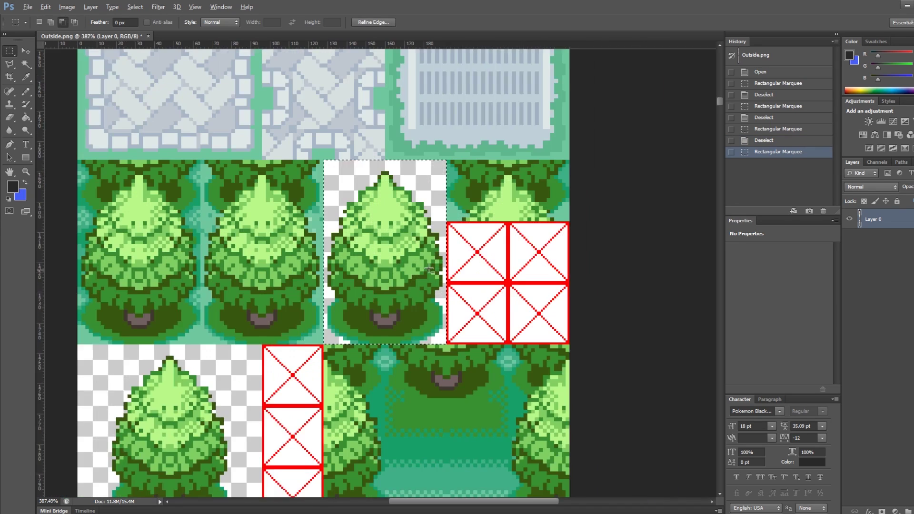
scroll(428, 268, "down", 2, "alt")
scroll(447, 319, "down", 5)
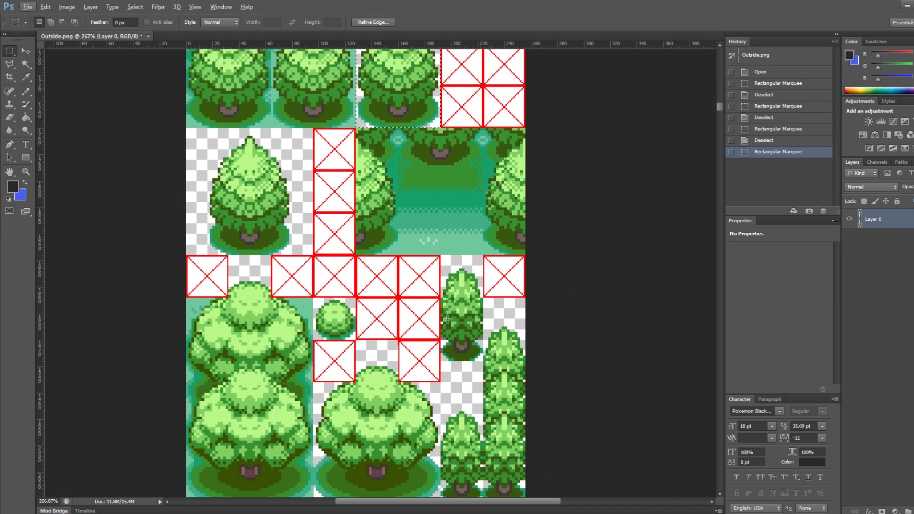
left_click_drag(722, 105, 720, 113)
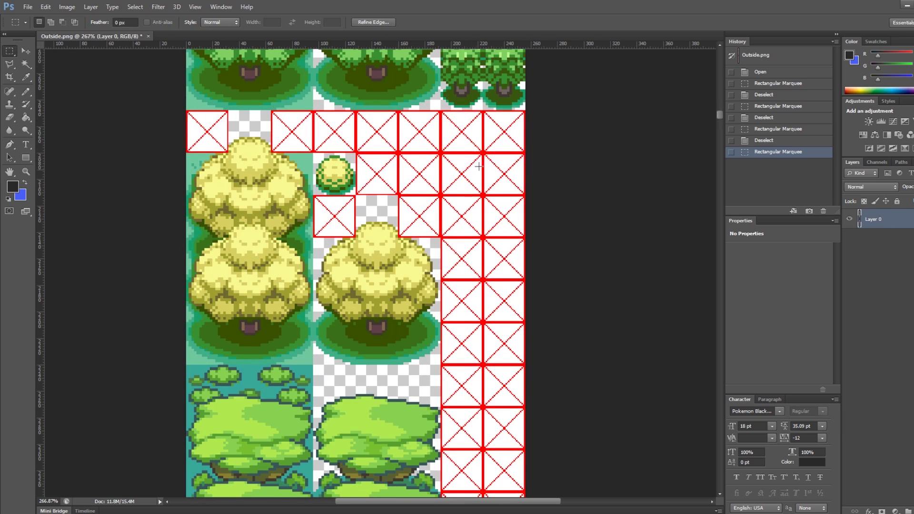
Paste the pine tree as a new layer and move it onto the empty tiles lower right.
scroll(504, 162, "up", 2, "alt")
key("ctrl+v")
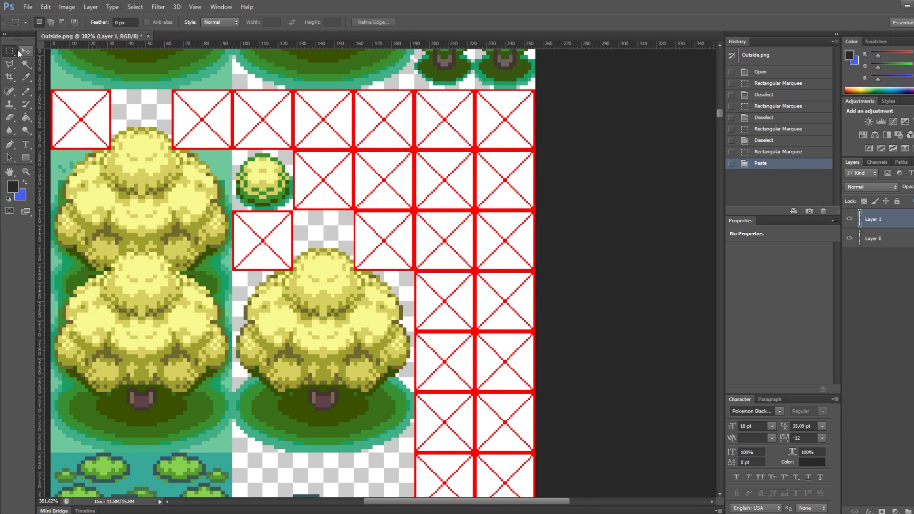
left_click(25, 51)
scroll(435, 142, "down", 4, "alt")
scroll(435, 141, "up", 5)
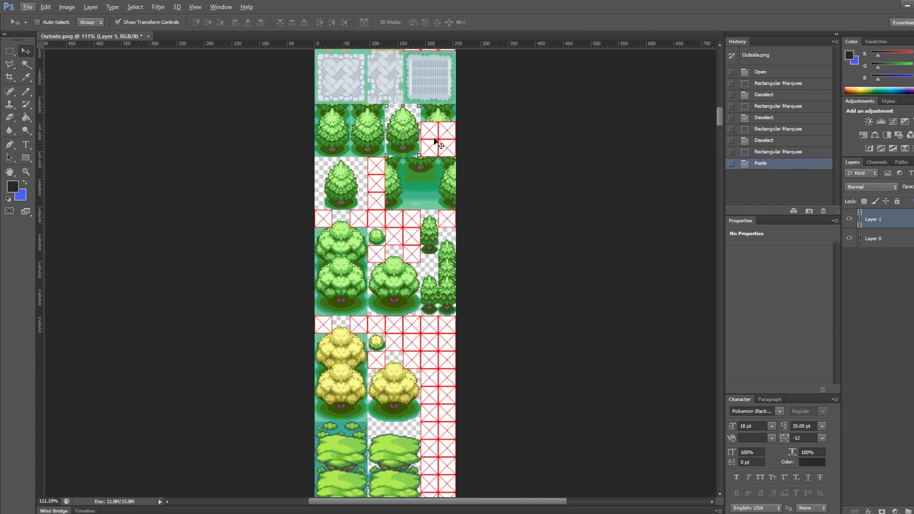
left_click_drag(436, 141, 471, 353)
Nudge the pasted tree pixel by pixel to align it with the tile grid.
scroll(442, 374, "up", 3, "alt")
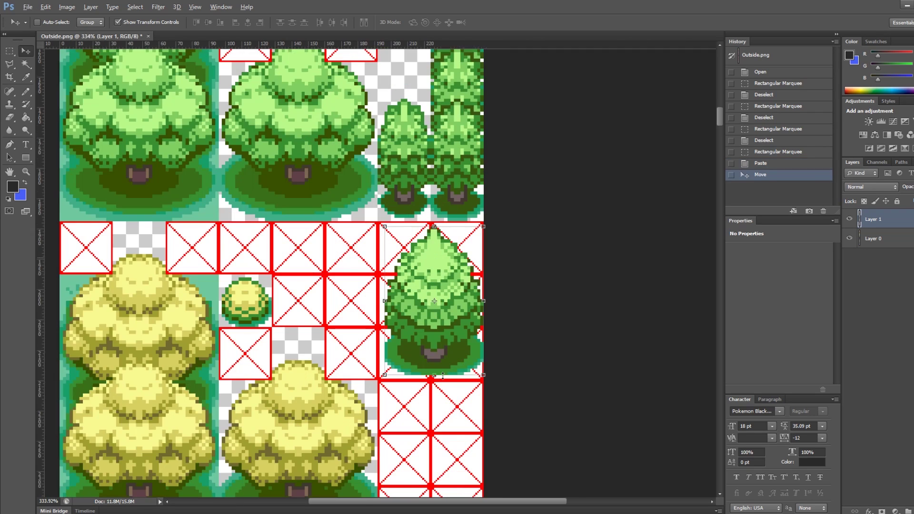
scroll(443, 375, "up", 1, "alt")
key("Left")
key("Left")
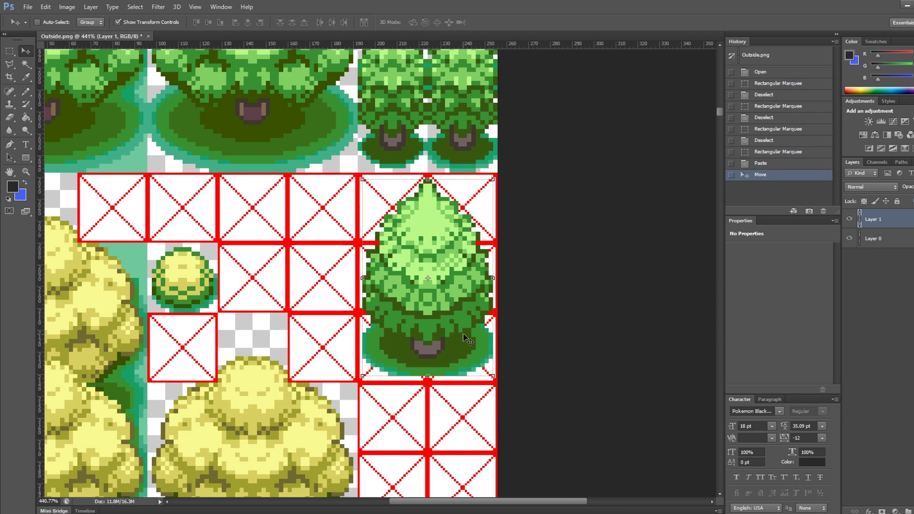
key("Down")
key("Down")
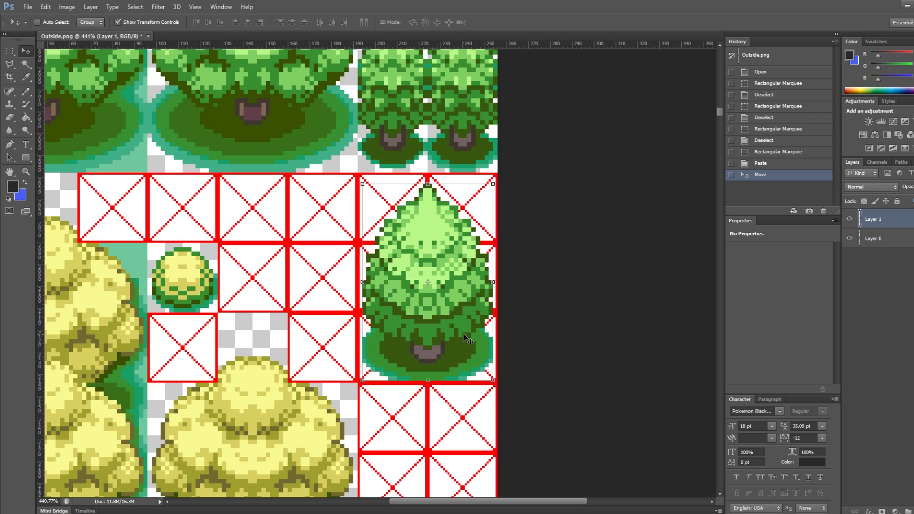
key("Up")
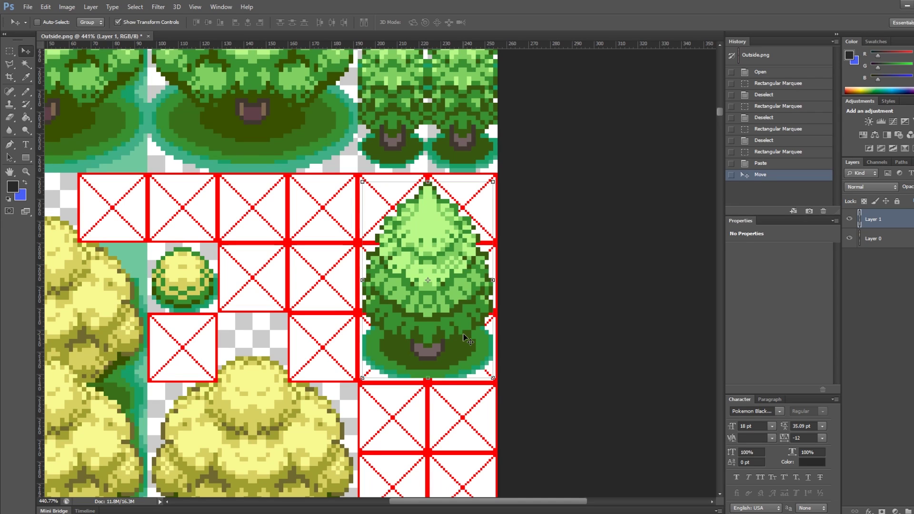
key("Down")
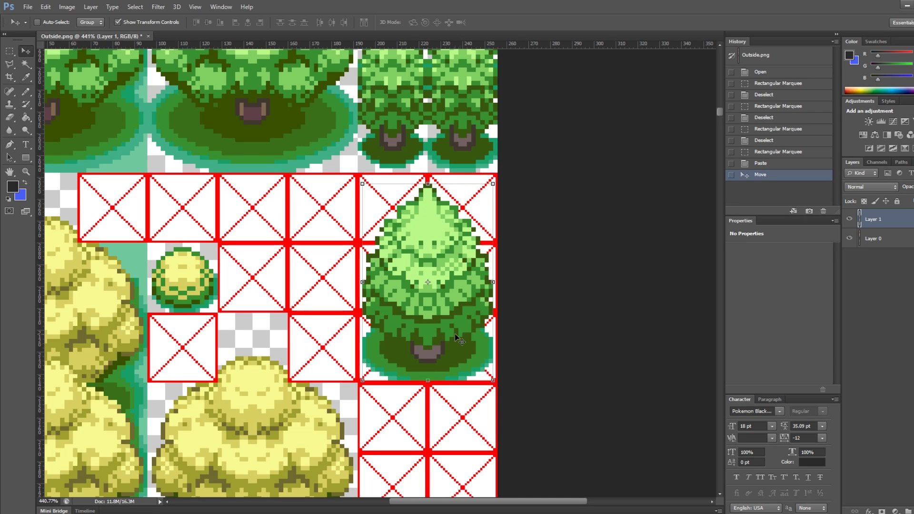
key("Down")
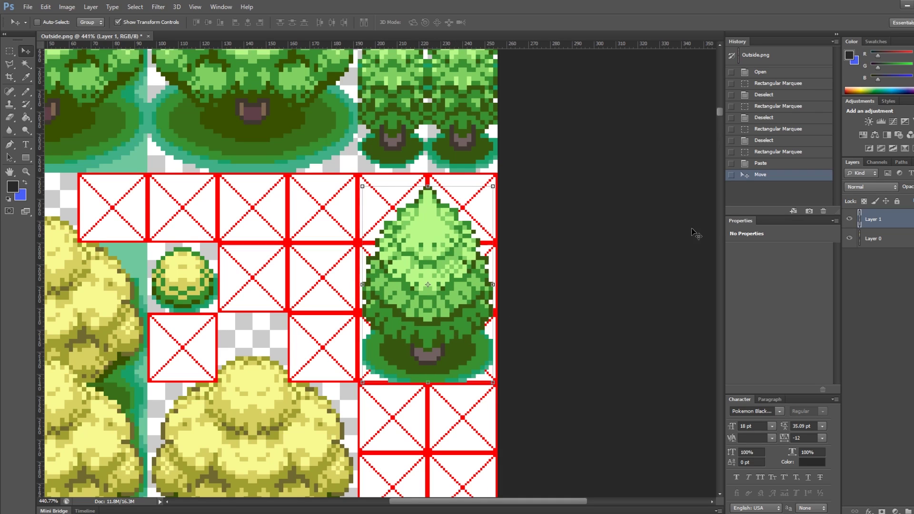
On Layer 0, delete the red-cross markers in the area behind the pasted tree.
left_click(882, 238)
left_click(10, 51)
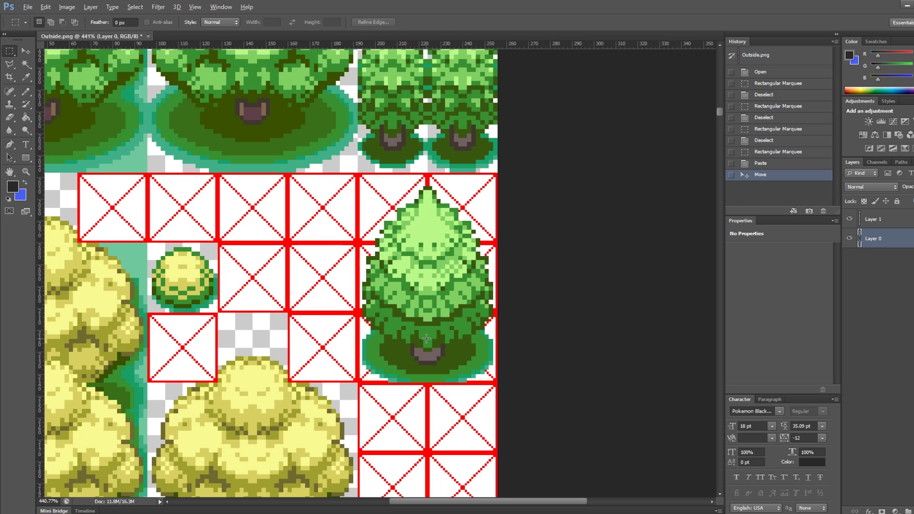
scroll(414, 372, "up", 3, "alt")
left_click_drag(313, 395, 581, 229)
scroll(555, 297, "down", 5)
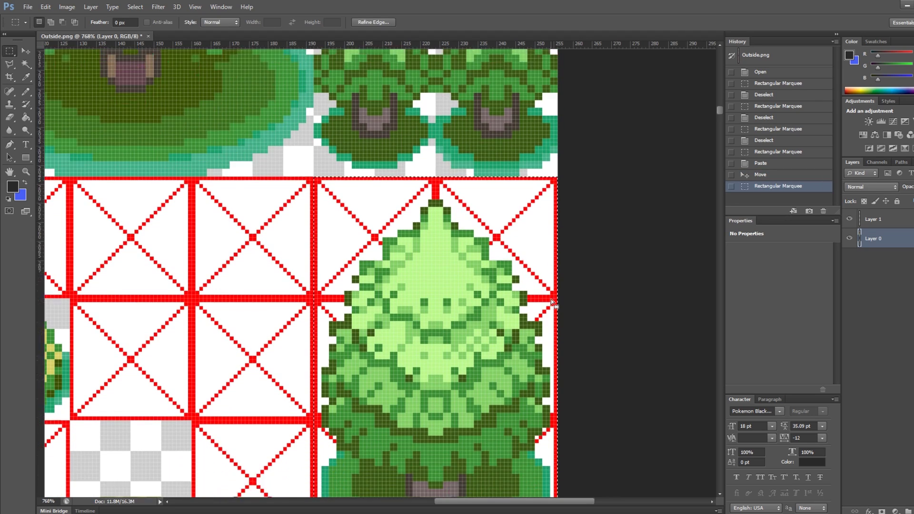
key("Delete")
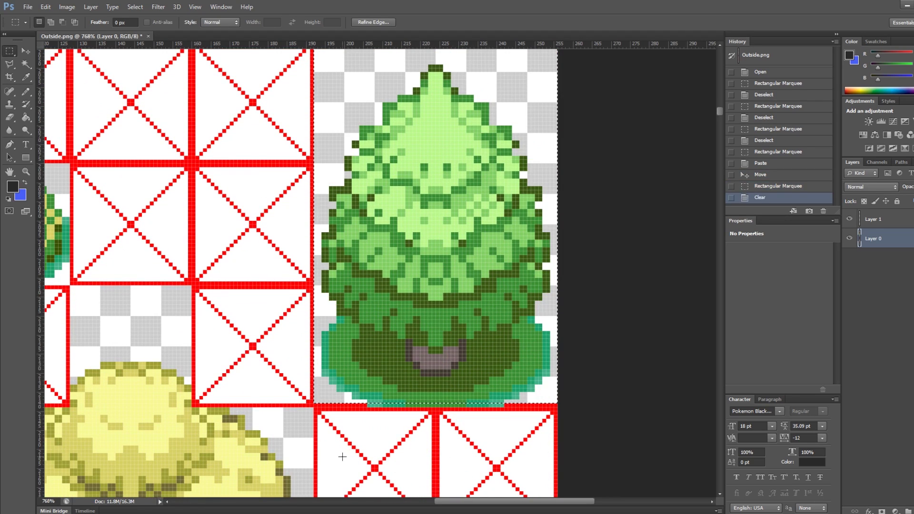
key("ctrl+d")
Erase the remaining markers along the tree's bottom and reselect Layer 1.
left_click_drag(318, 381, 321, 406)
key("Delete")
key("ctrl+d")
key("Delete")
key("ctrl+d")
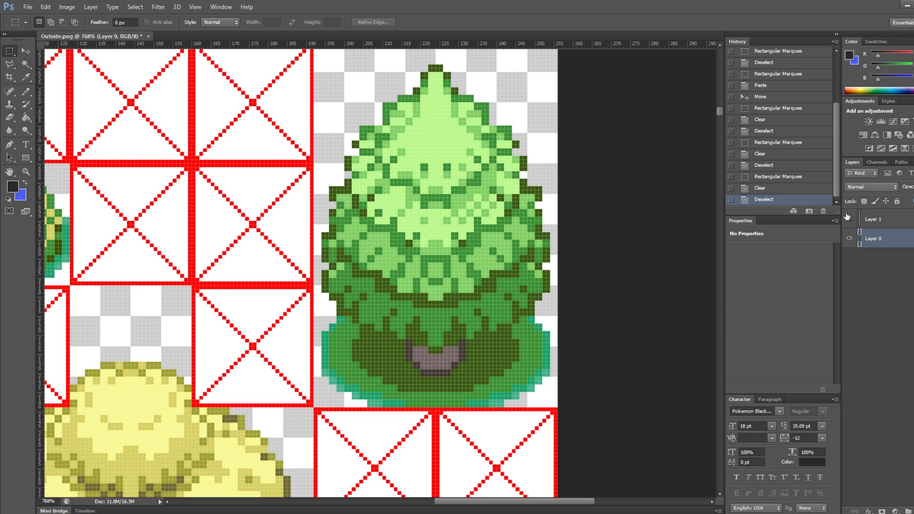
left_click(874, 219)
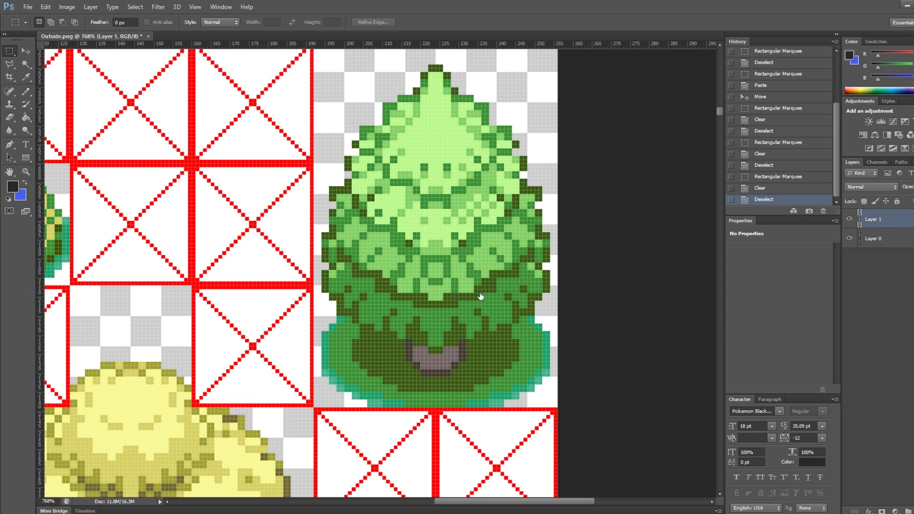
Add a Color Overlay to the tree layer with Hue blend mode.
double_click(890, 219)
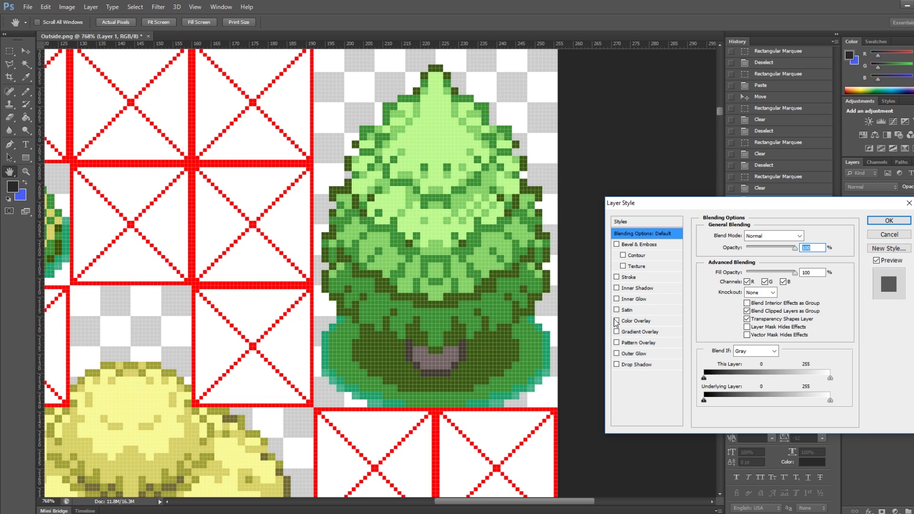
left_click(616, 321)
left_click(634, 321)
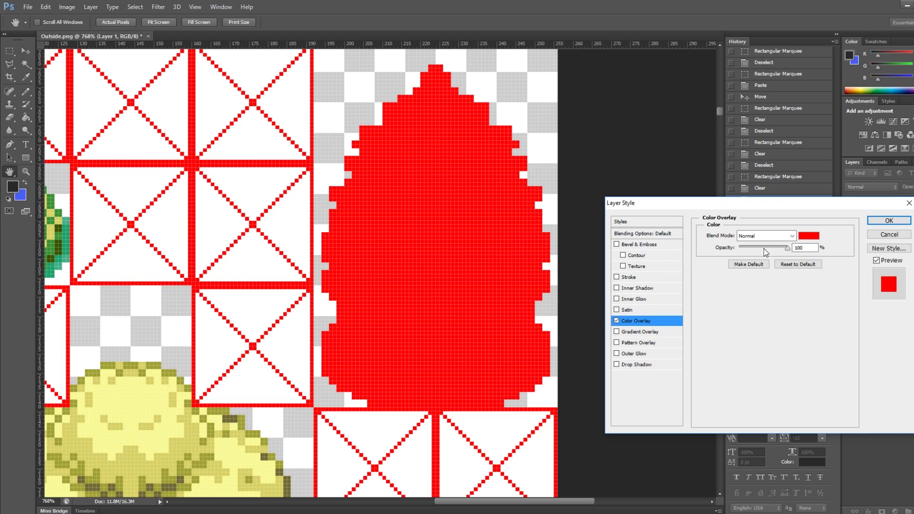
left_click(771, 236)
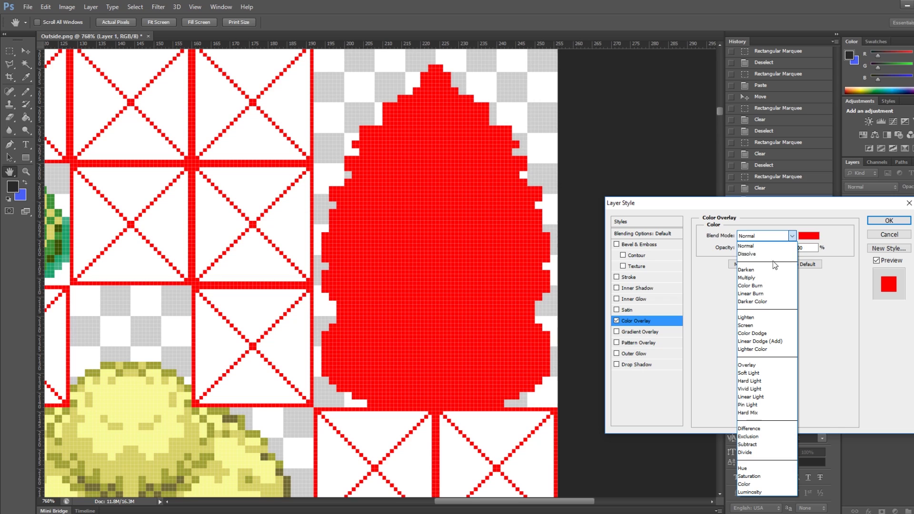
left_click(745, 468)
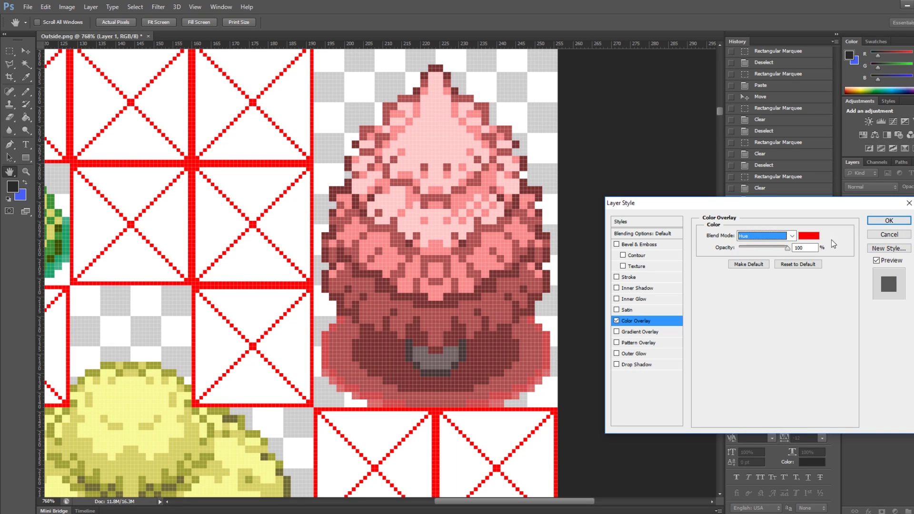
Set the overlay colour to yellow ffe400 and apply the layer style.
left_click(808, 235)
left_click(777, 255)
left_click_drag(778, 256, 773, 204)
left_click_drag(776, 309, 777, 324)
left_click(774, 314)
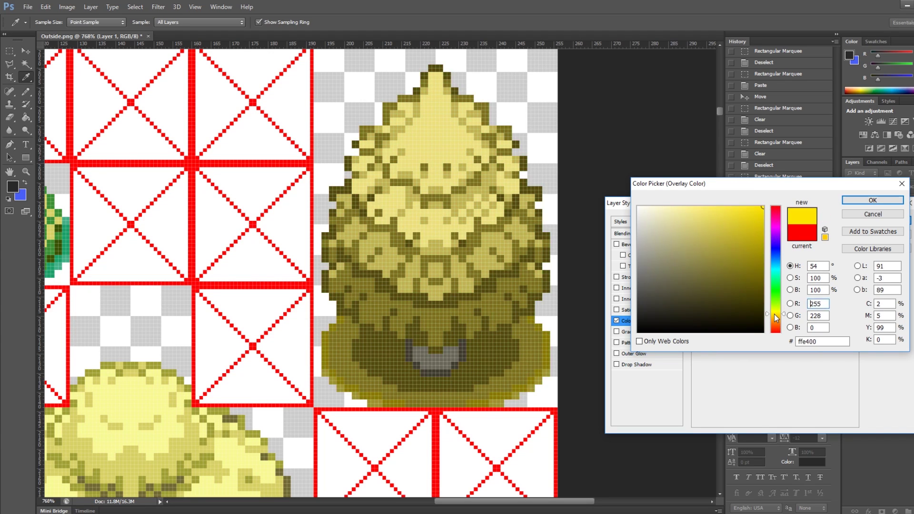
left_click(869, 198)
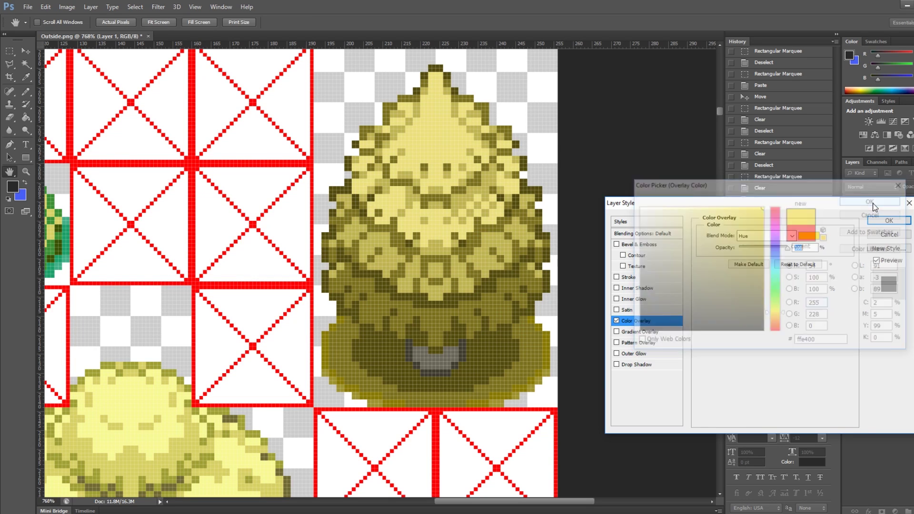
left_click(882, 217)
scroll(416, 315, "down", 2, "alt")
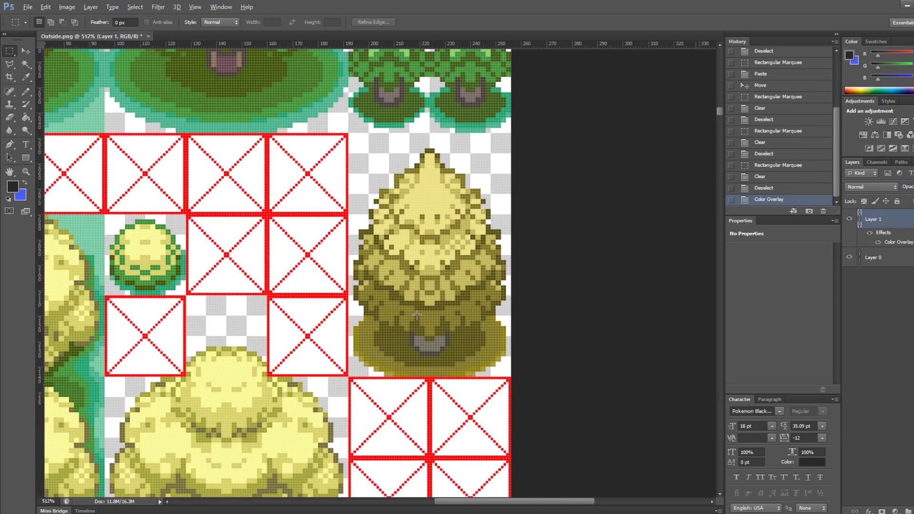
scroll(416, 314, "down", 1, "alt")
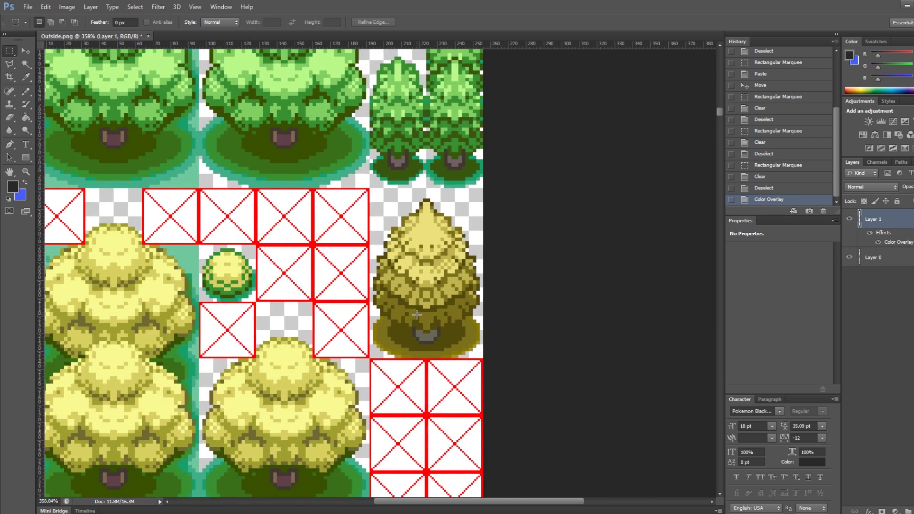
Save the edited tileset as Outside.psd.
key("ctrl+s")
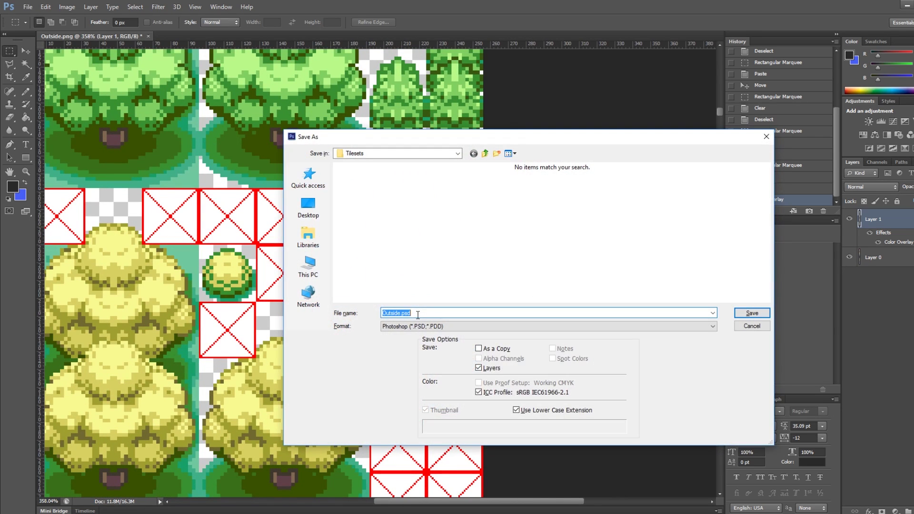
left_click(752, 313)
left_click(583, 163)
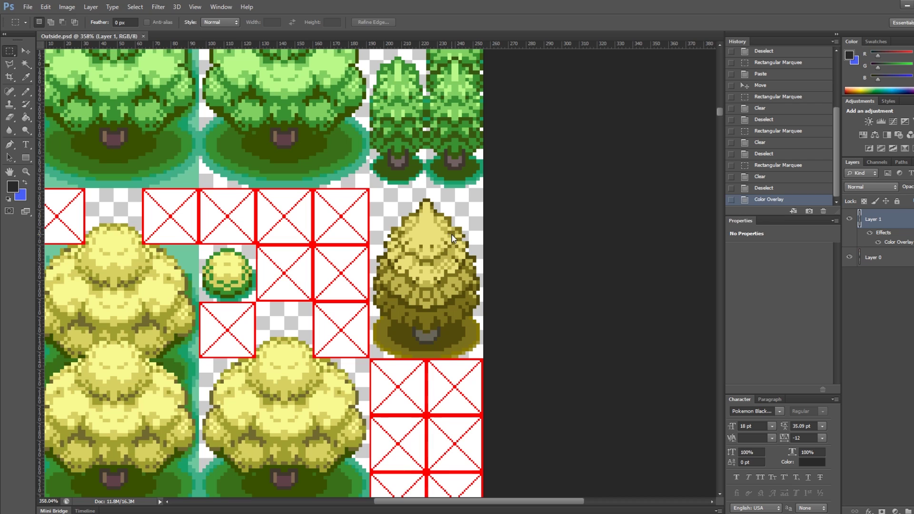
Save a PNG copy as Outside.png, replacing the existing file.
key("ctrl+shift+s")
left_click(402, 327)
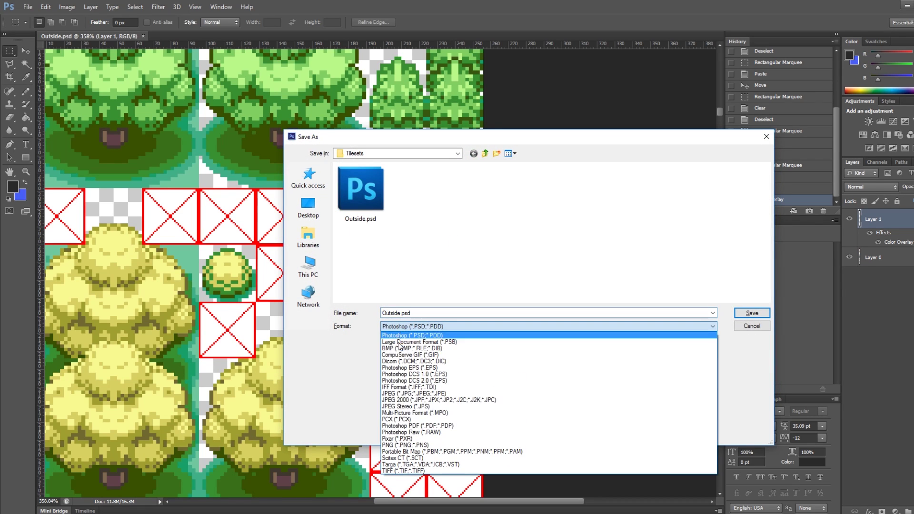
left_click(393, 445)
left_click(751, 313)
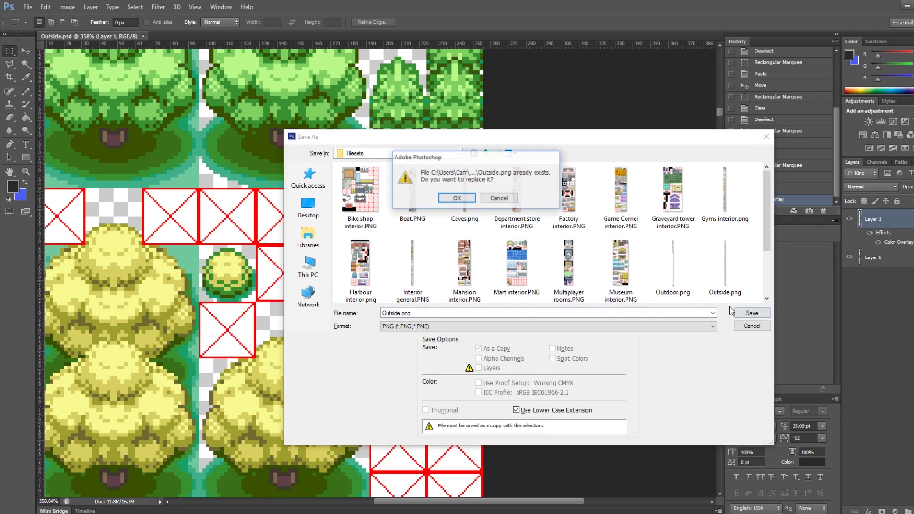
left_click(457, 198)
left_click(505, 163)
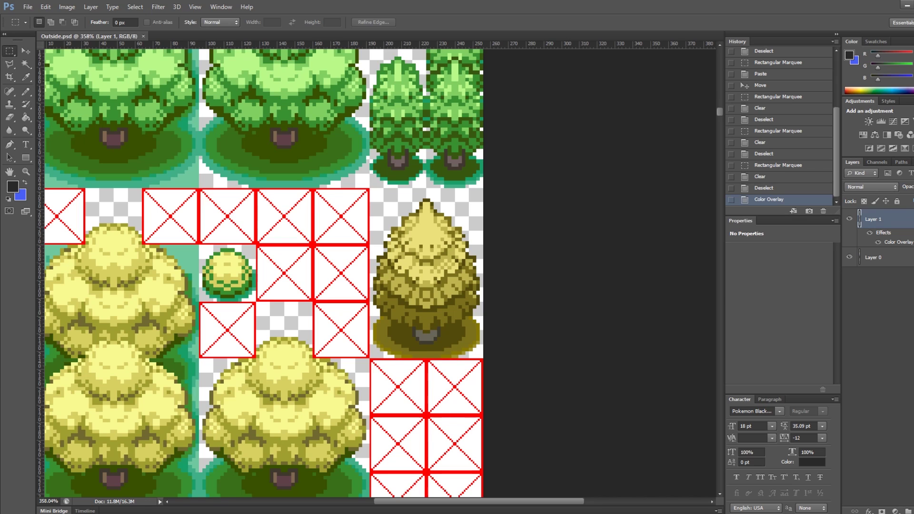
Back in RPG Maker XP, open the Two Town map and select the yellow pine tiles.
key("alt+Tab")
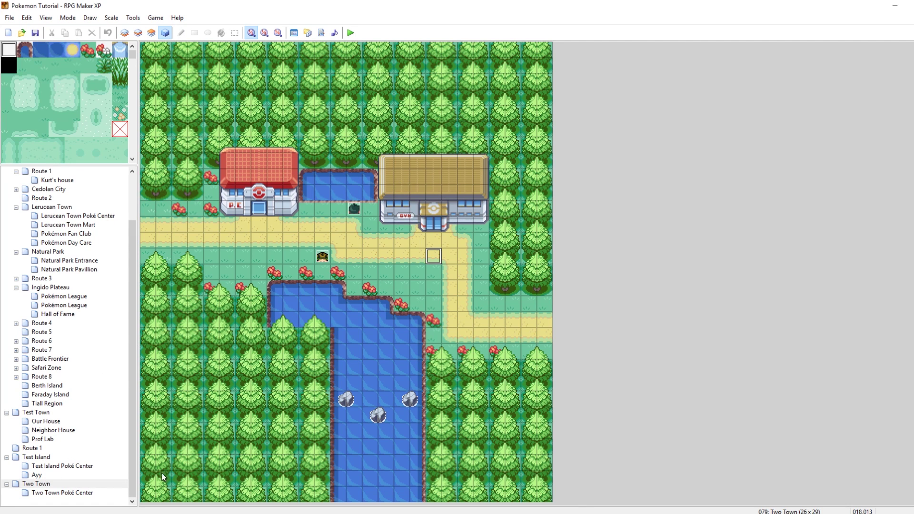
left_click(60, 493)
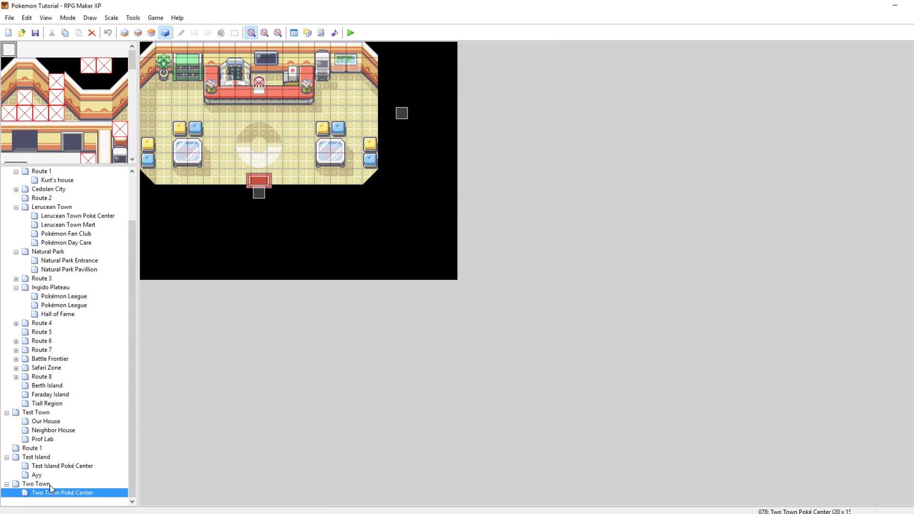
left_click(50, 484)
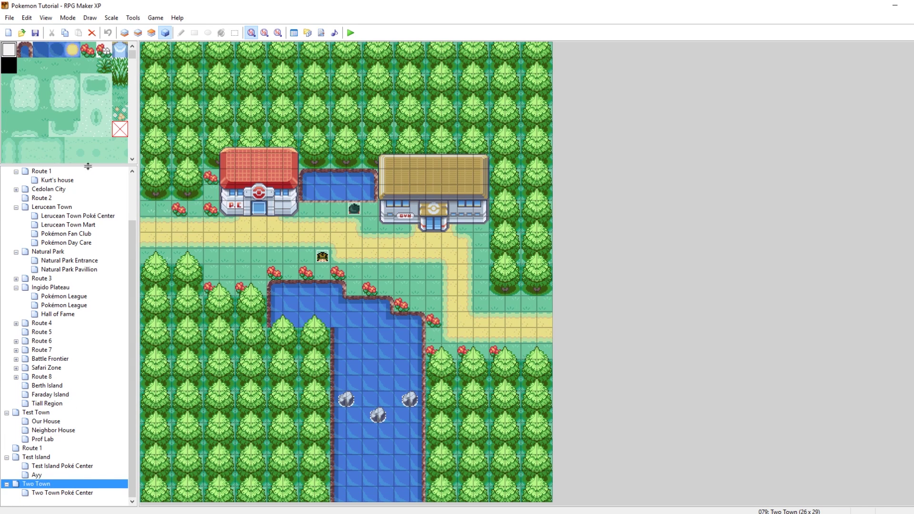
left_click_drag(88, 166, 87, 391)
left_click_drag(133, 55, 133, 96)
left_click_drag(106, 157, 119, 132)
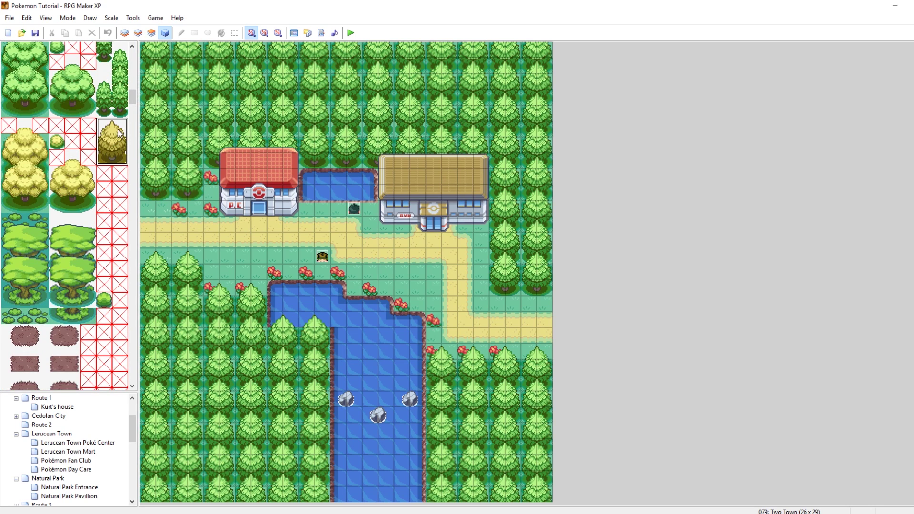
On Layer 3, stamp the yellow pine onto the grass beside the path.
left_click(151, 32)
left_click(373, 245)
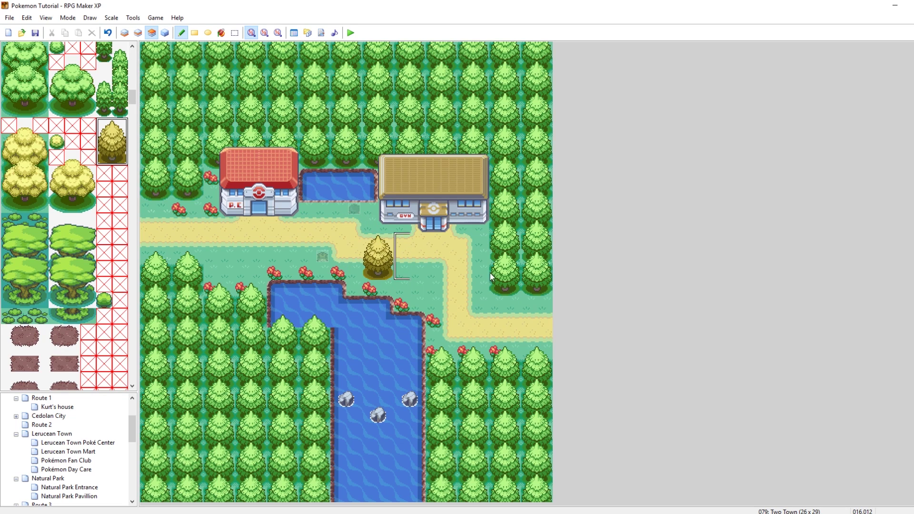
key("F4")
right_click(405, 258)
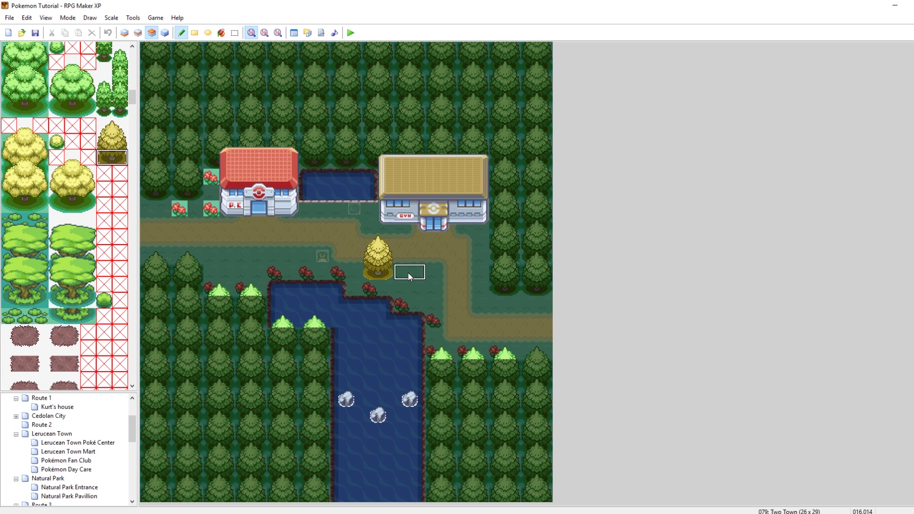
In Database > Tilesets, set the yellow pine's tiles to passable (O) and apply.
left_click(293, 32)
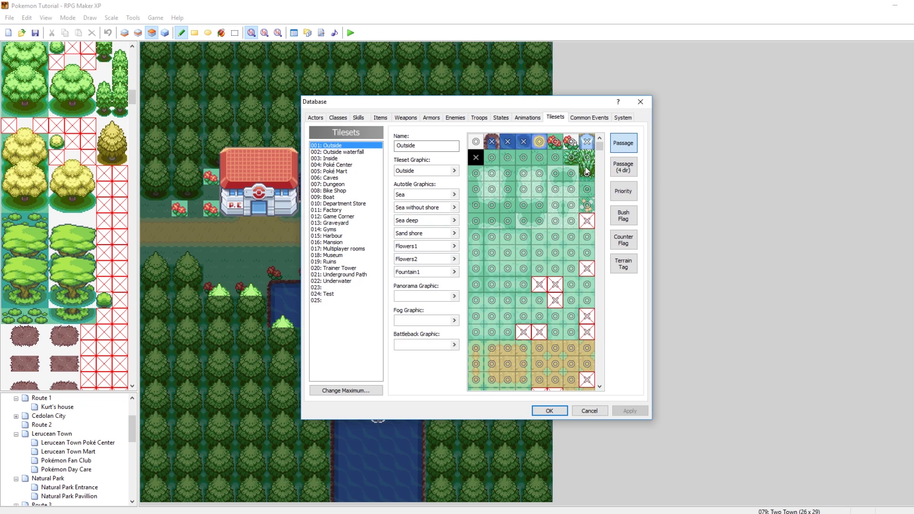
scroll(583, 219, "down", 6)
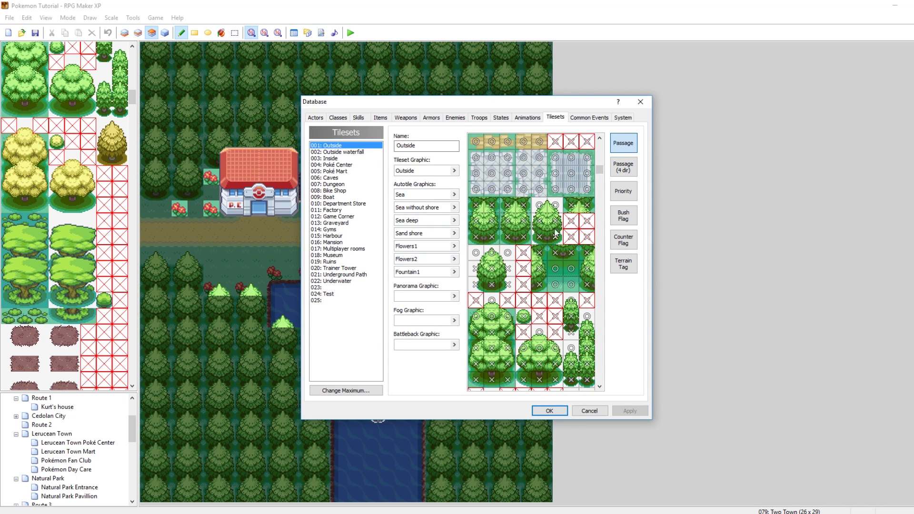
scroll(555, 229, "down", 4)
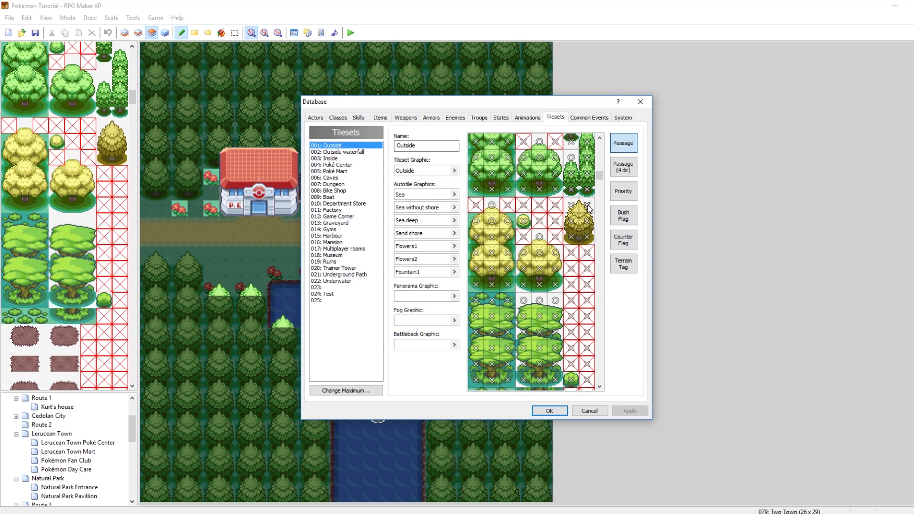
left_click_drag(588, 208, 576, 209)
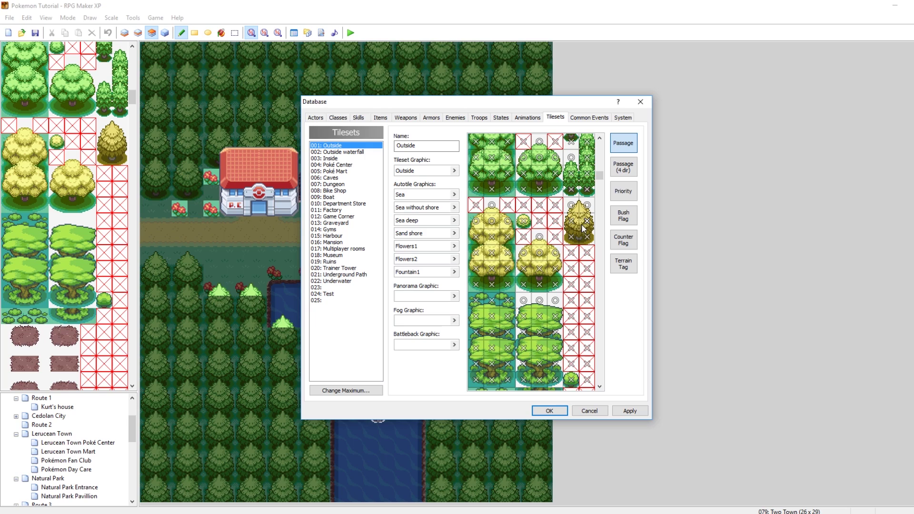
scroll(580, 205, "up", 5)
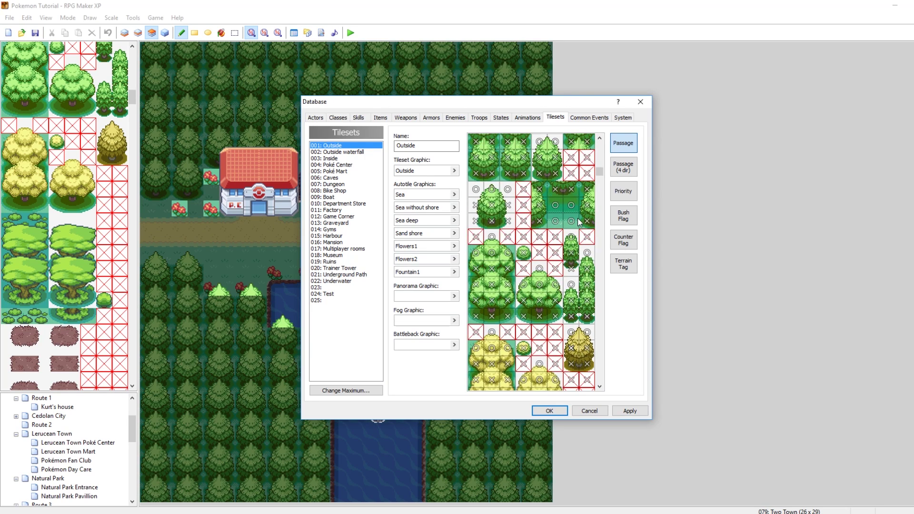
left_click(630, 410)
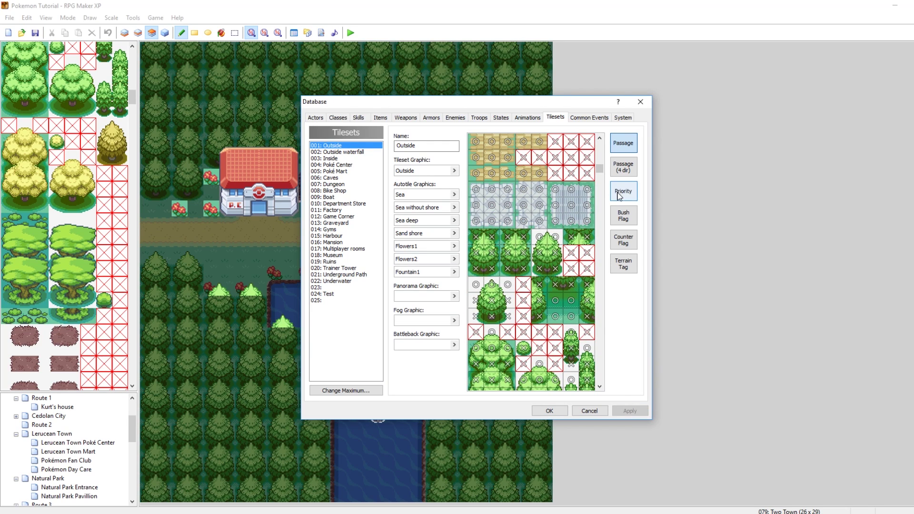
Give the yellow pine's two top tiles priority 2, then apply and close the database.
left_click(623, 190)
scroll(541, 300, "down", 4)
double_click(571, 240)
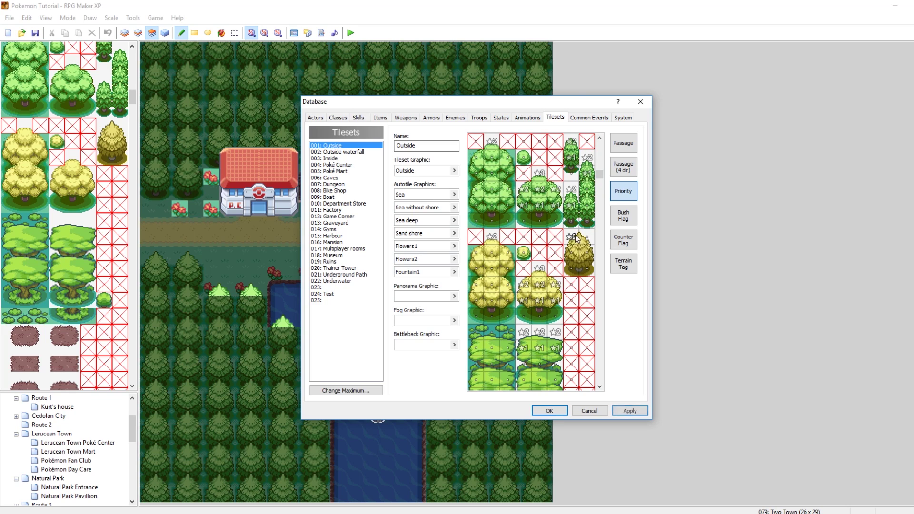
double_click(587, 239)
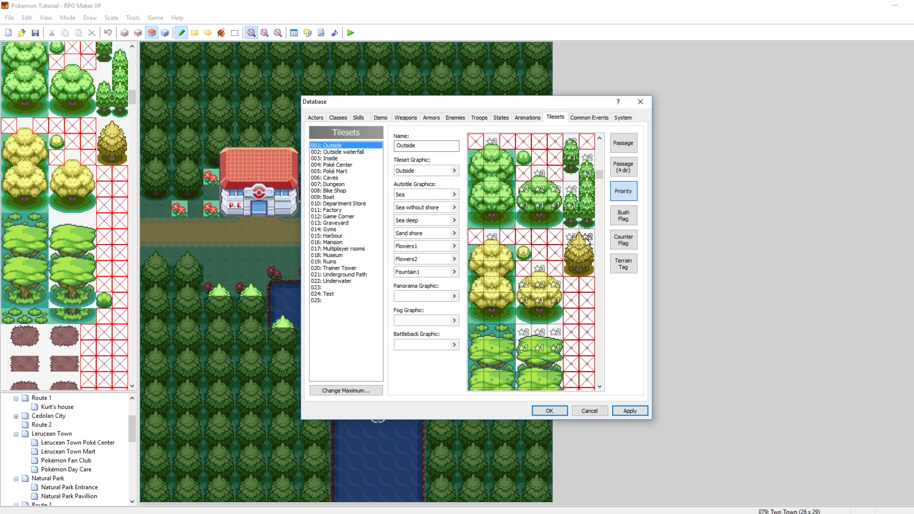
left_click(630, 411)
left_click(549, 411)
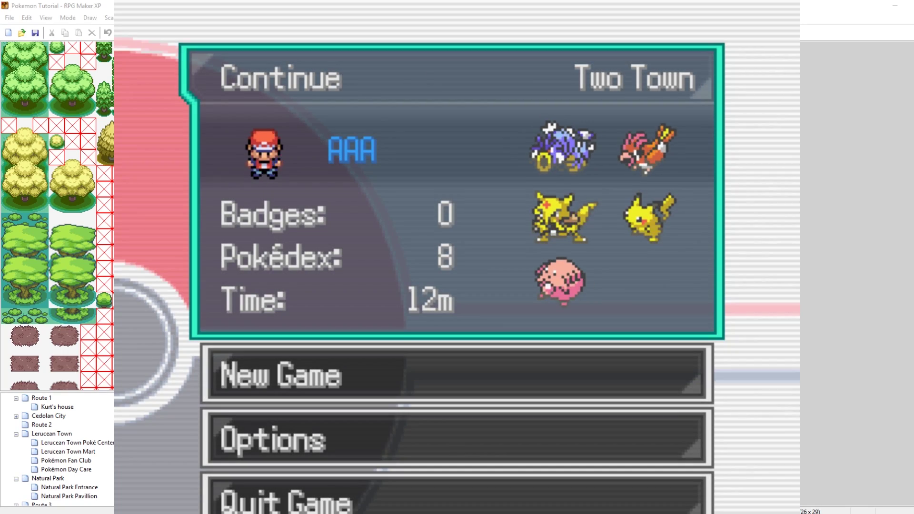
key("Return")
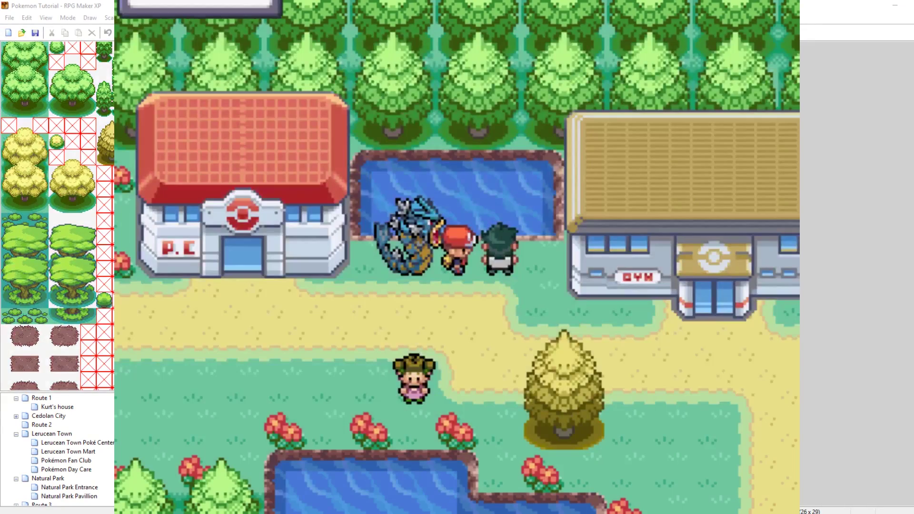
key("Down")
key("Right")
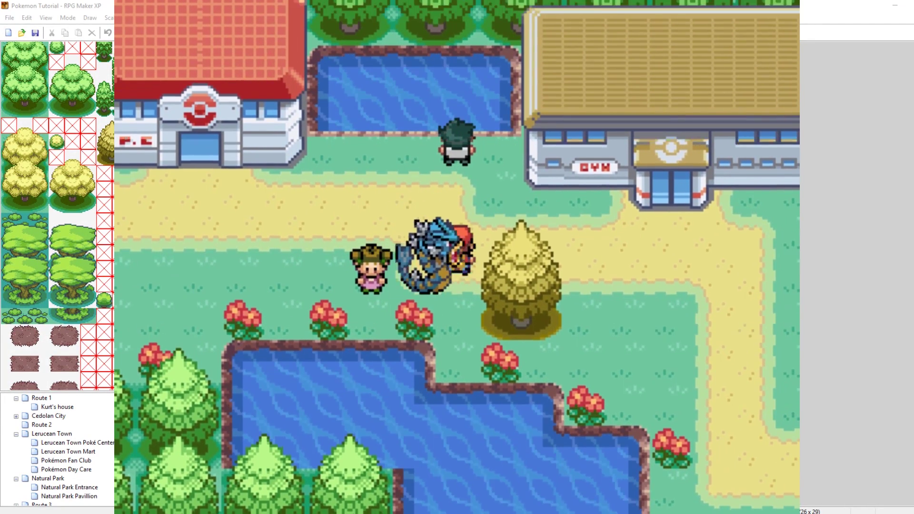
key("Up")
key("Down")
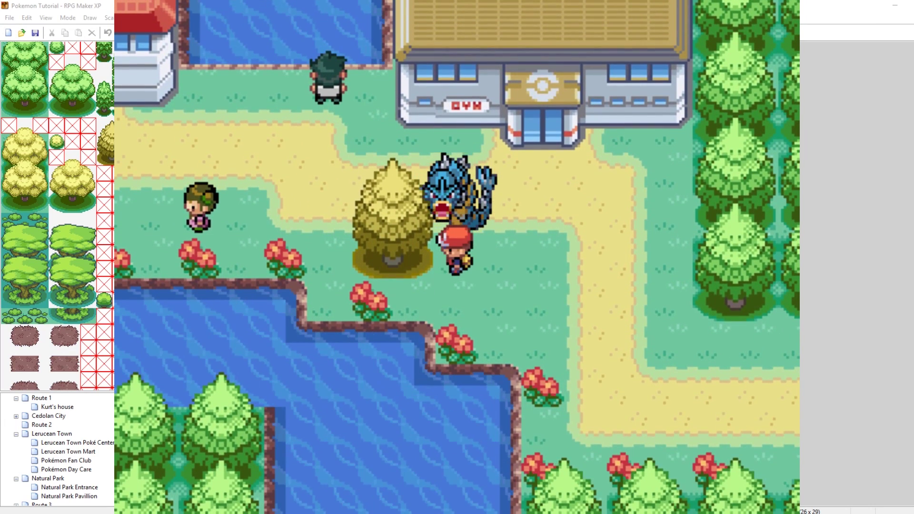
key("Left")
key("Left")
key("Up")
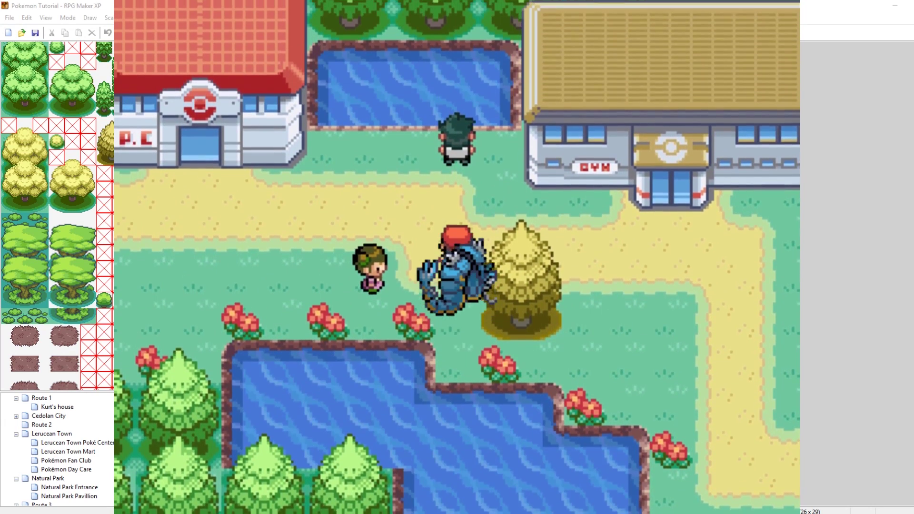
key("Right")
key("Down")
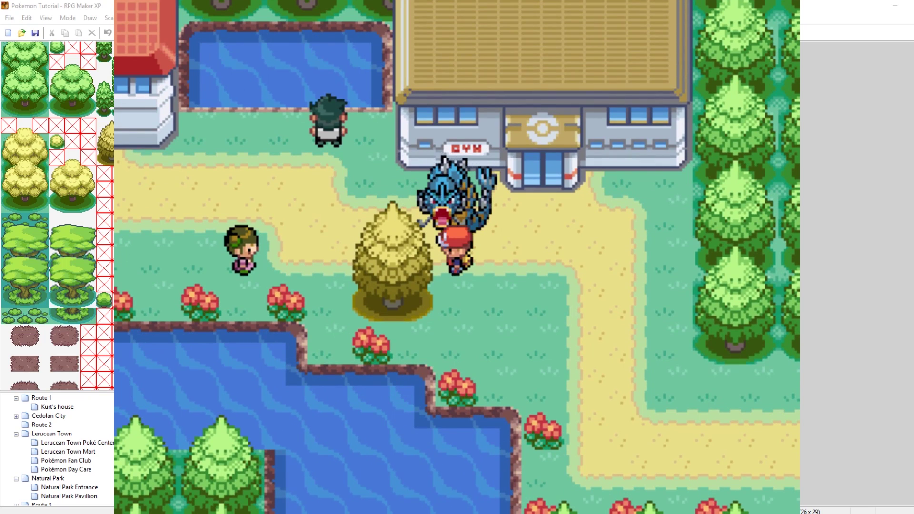
key("Left")
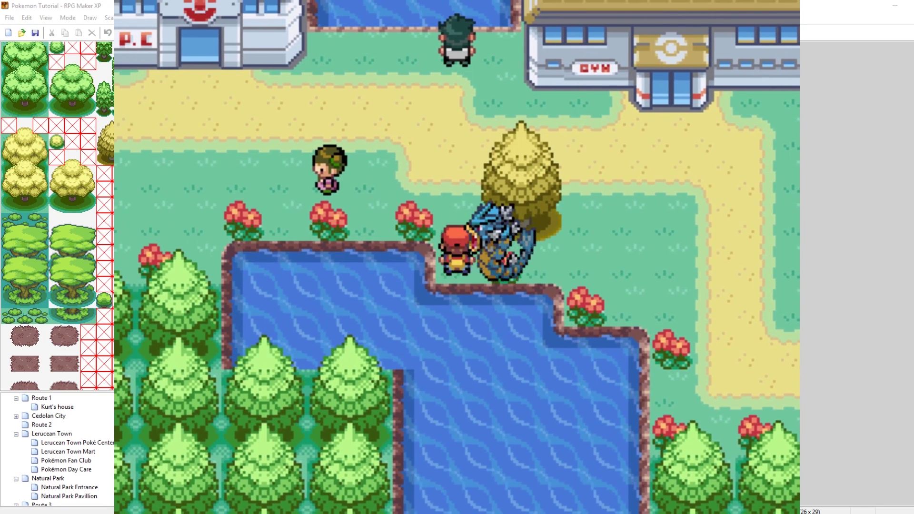
key("Up")
key("Right")
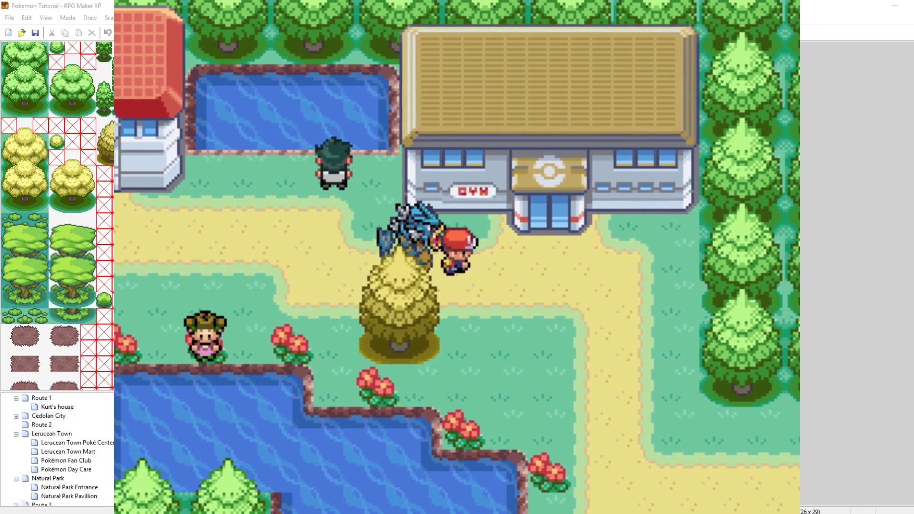
key("Down")
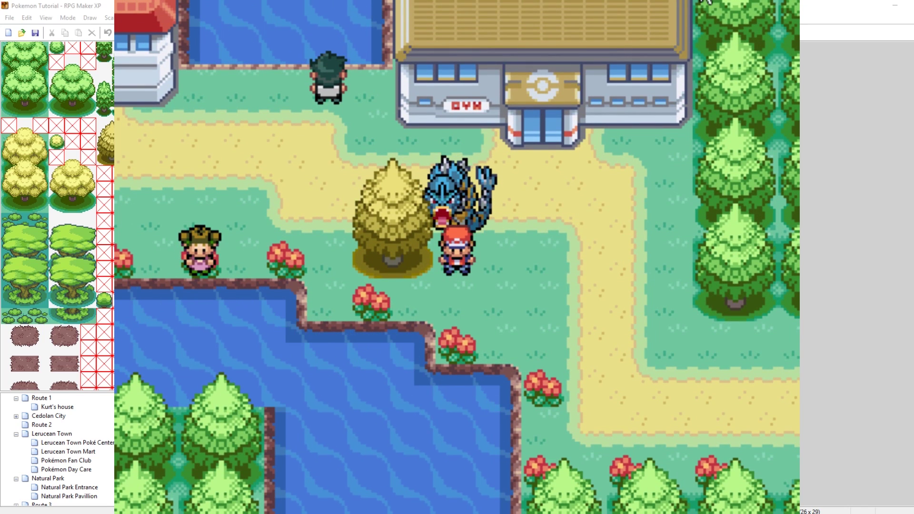
key("alt+F4")
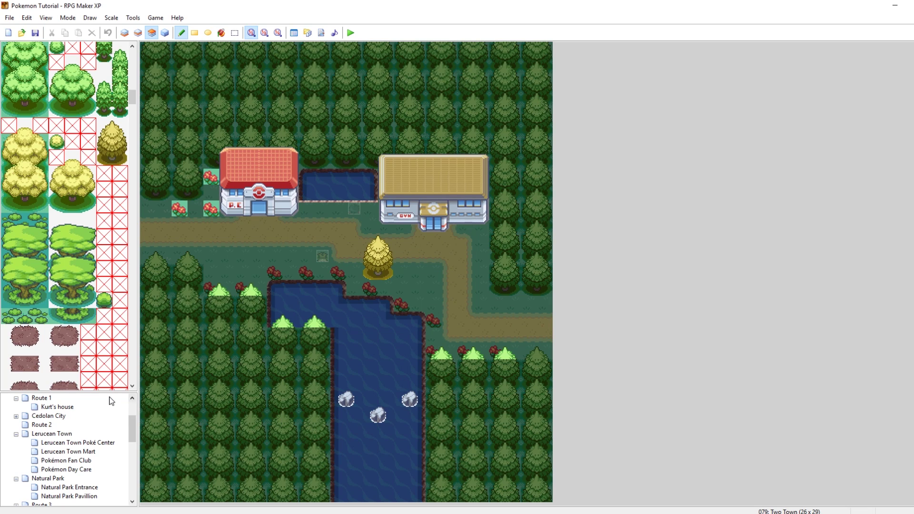
Locate and select Outdoor.png in the Essentials BW V3 Graphics > Tilesets folder.
left_click_drag(102, 172, 102, 170)
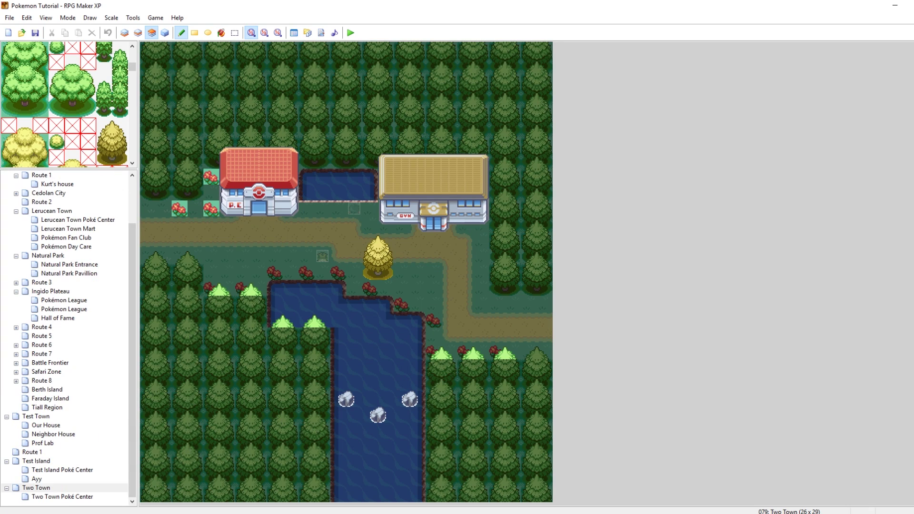
mouse_move(164, 512)
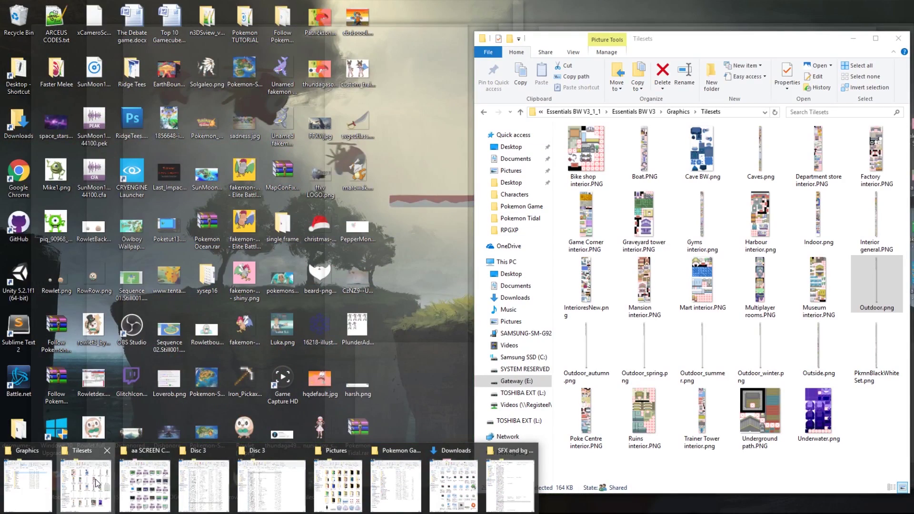
left_click(90, 483)
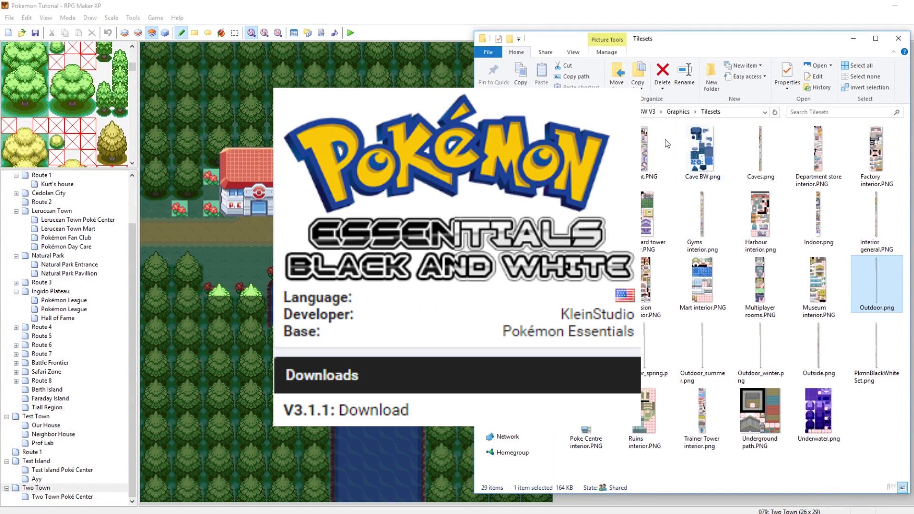
left_click(650, 111)
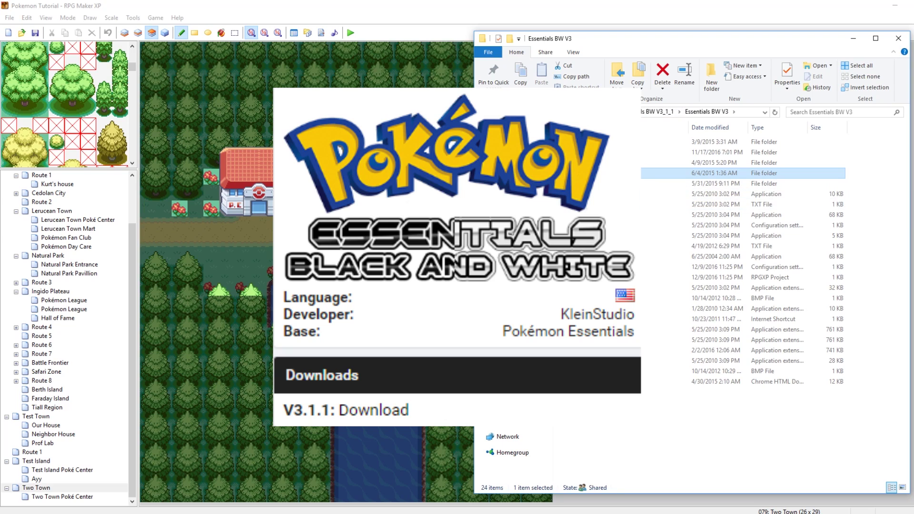
double_click(650, 173)
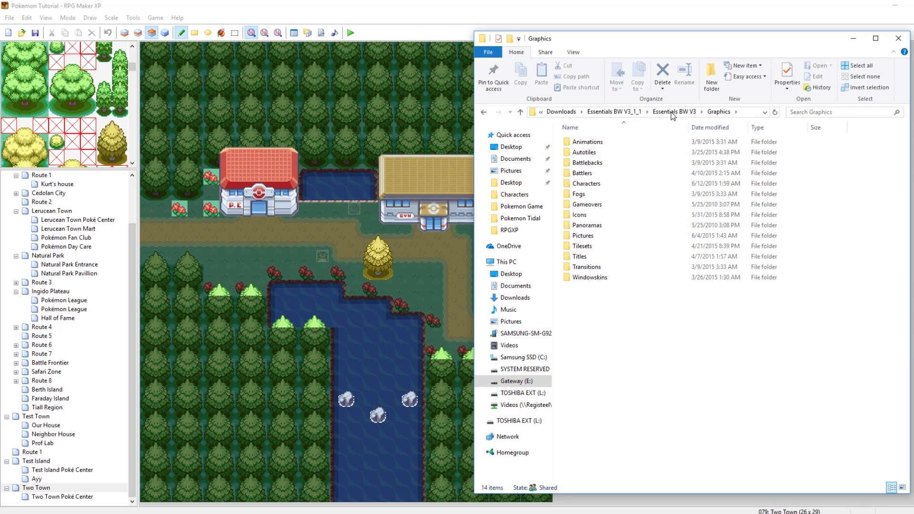
double_click(583, 246)
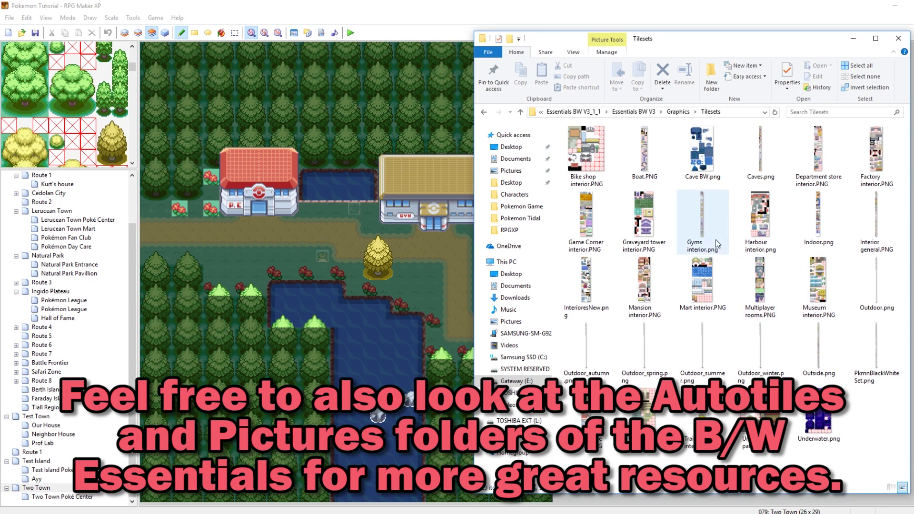
left_click(877, 279)
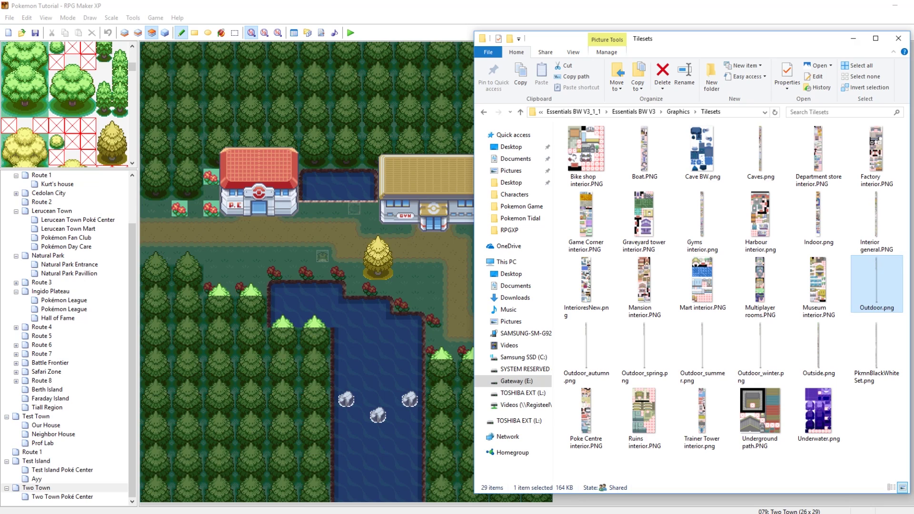
Copy Outdoor.png into Pokemon Game's Graphics > Tilesets folder, replacing the existing file.
left_click(404, 499)
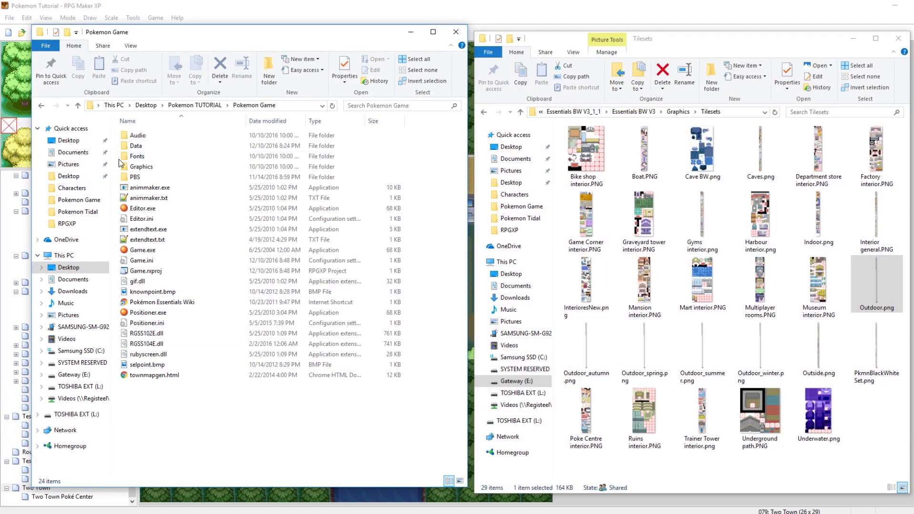
double_click(146, 166)
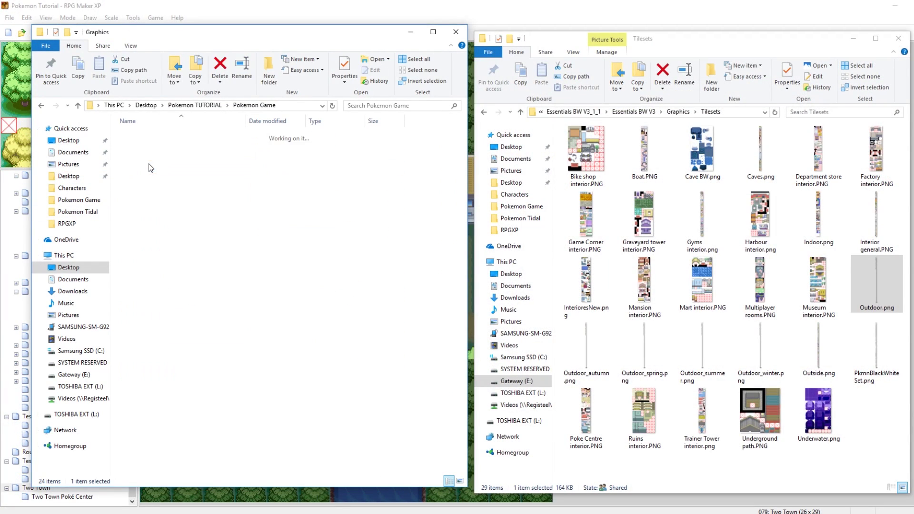
double_click(141, 240)
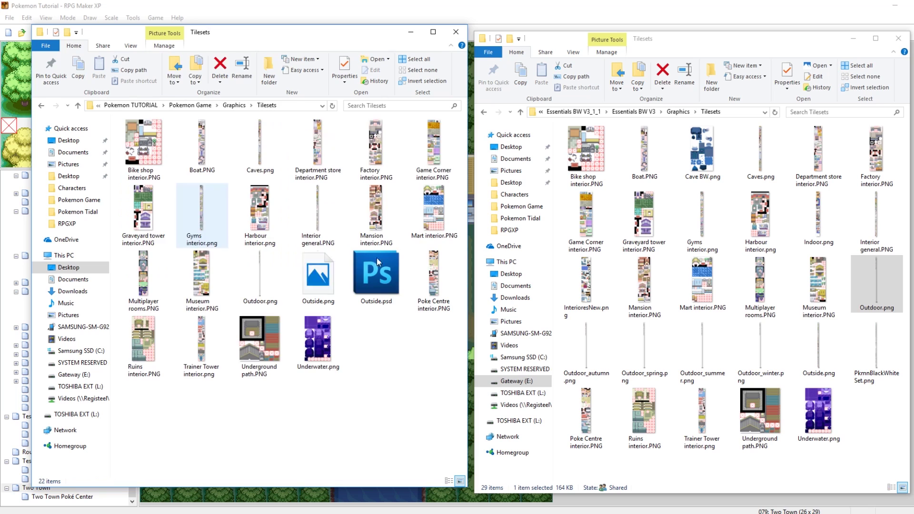
left_click_drag(871, 283, 393, 399)
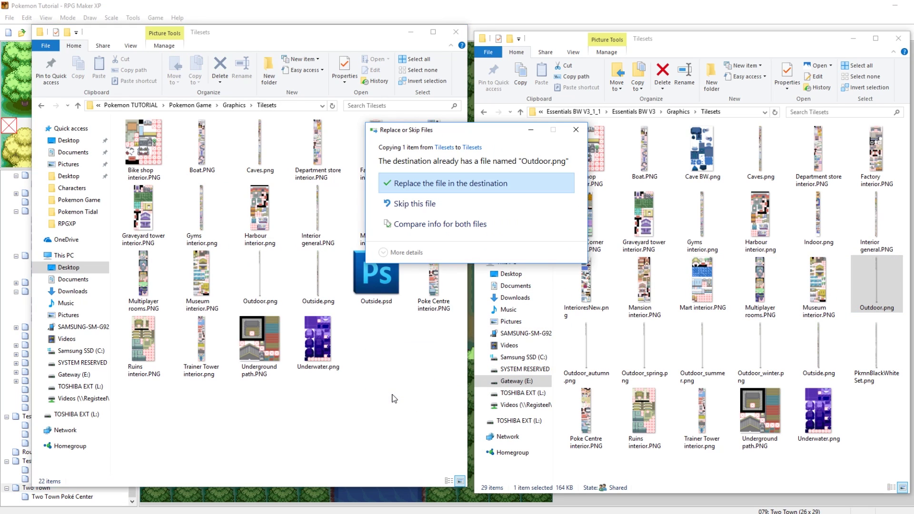
left_click(466, 185)
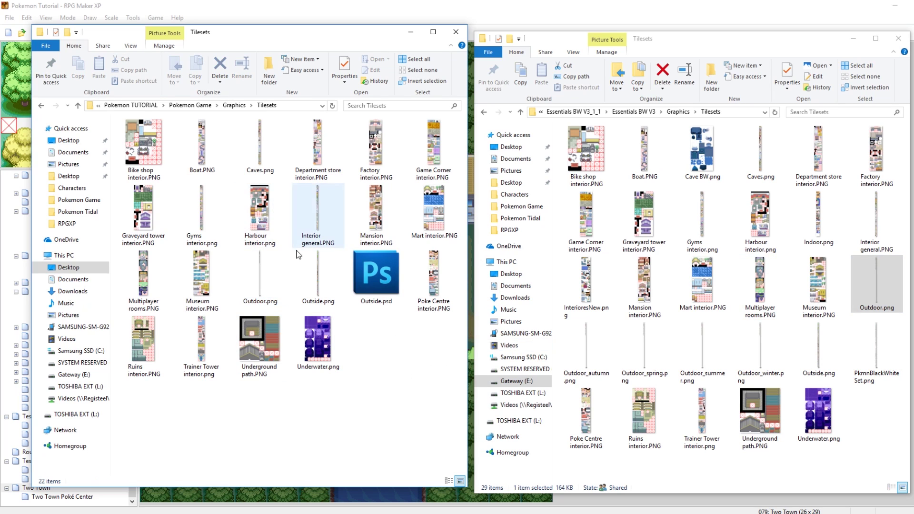
left_click(354, 4)
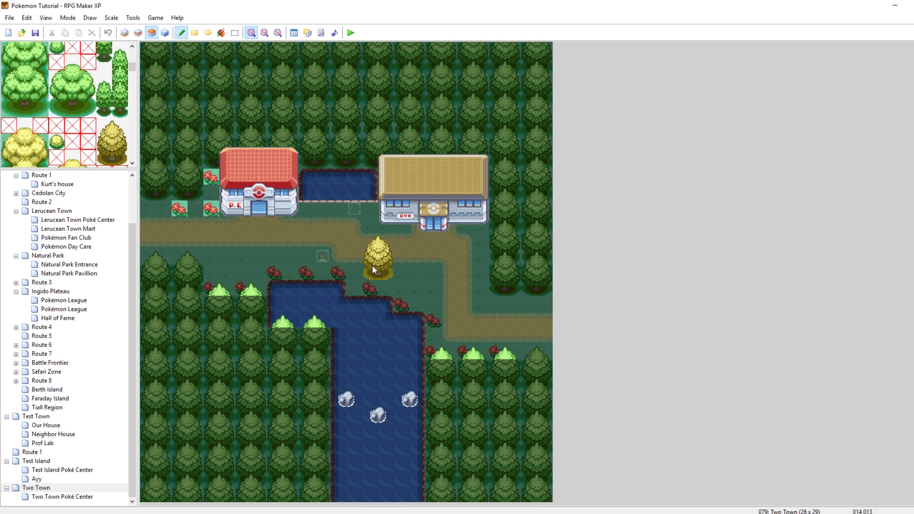
Raise the Database tileset maximum to 30 and start naming slot 025 'B/W Outdoor'.
left_click(293, 33)
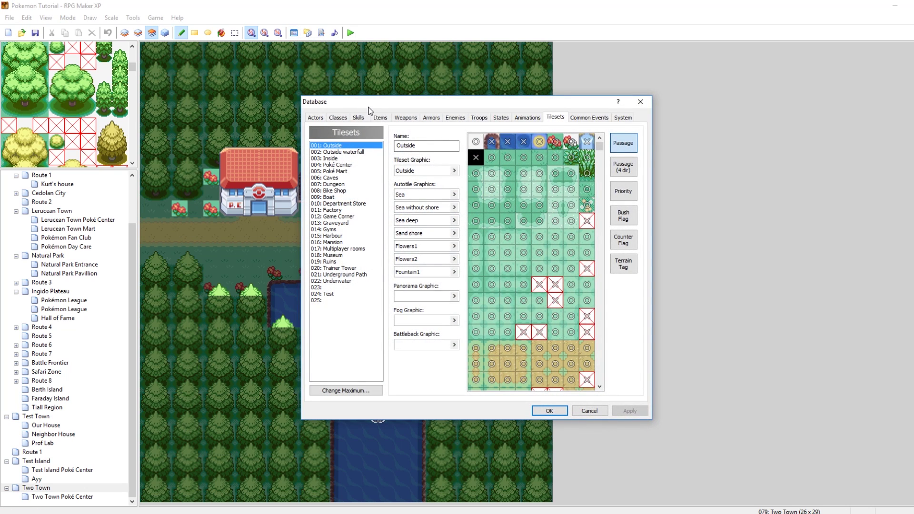
left_click(328, 294)
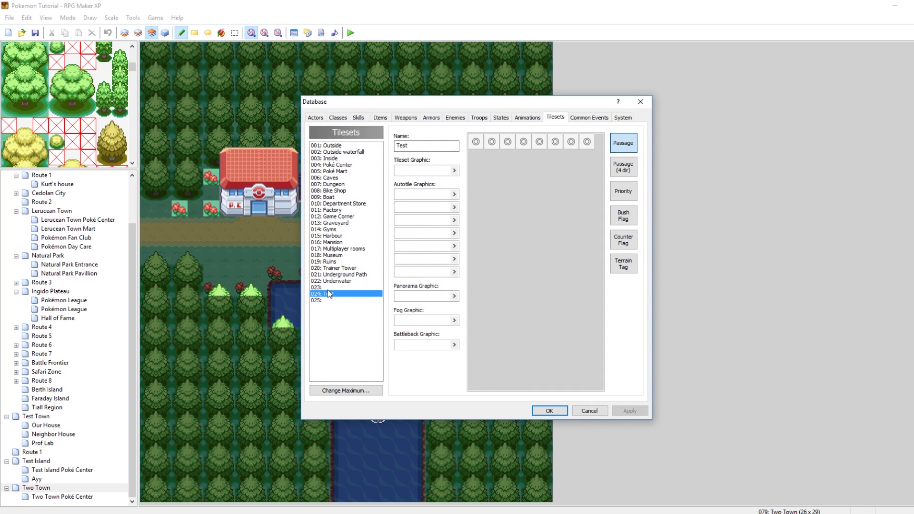
left_click(326, 300)
left_click(326, 294)
left_click(326, 300)
left_click(342, 392)
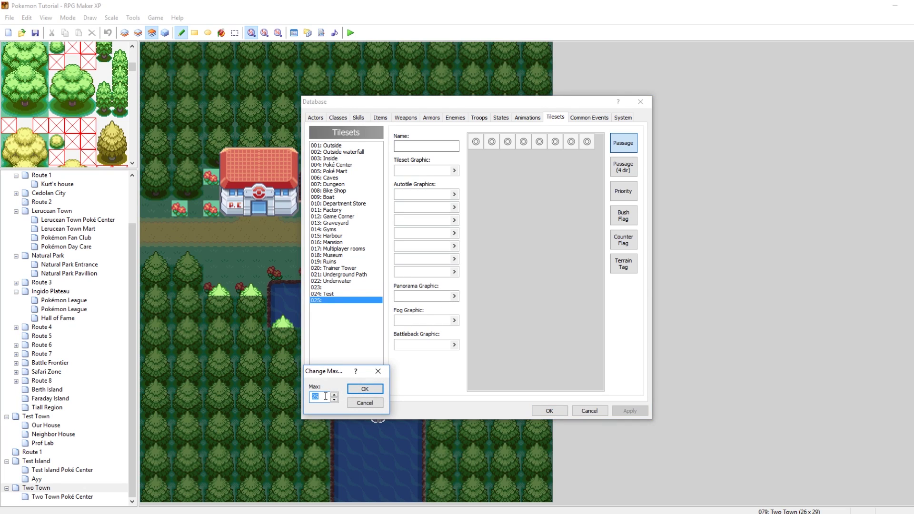
left_click(366, 389)
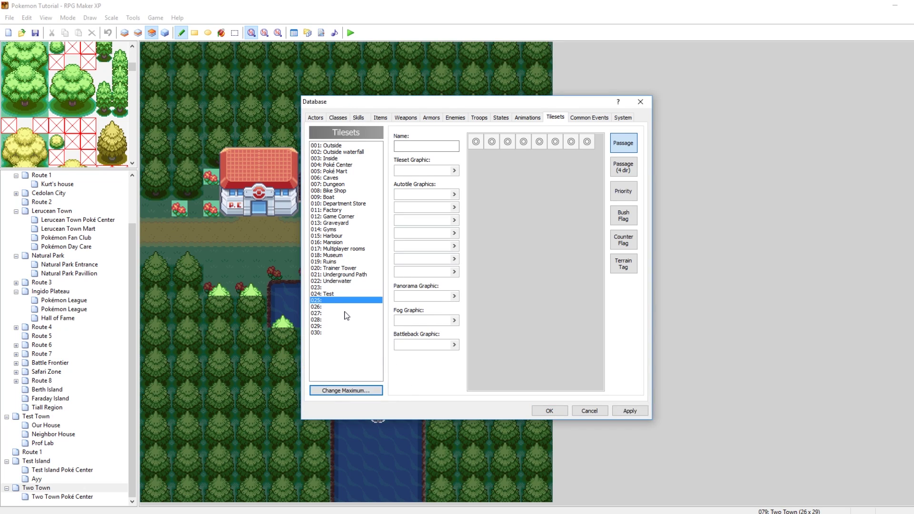
left_click(409, 144)
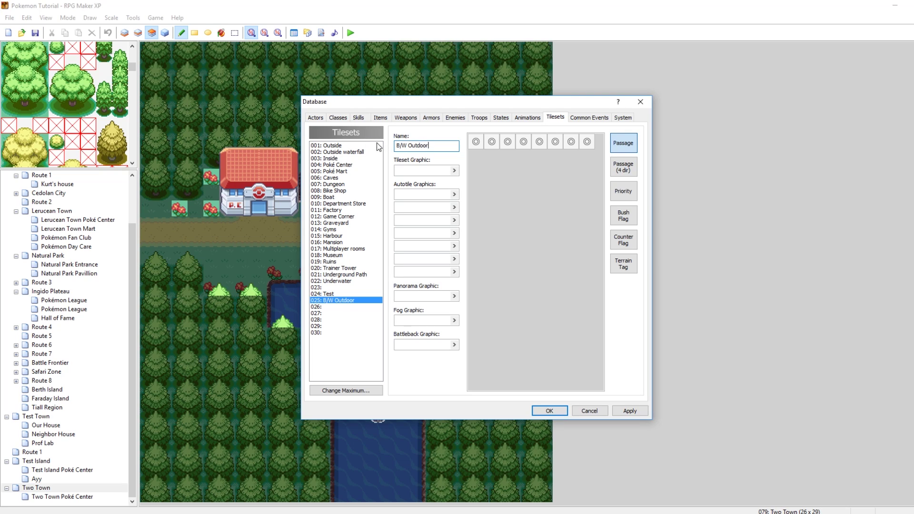
Set the B/W Outdoor tileset graphic to Outdoor and apply it.
left_click(453, 169)
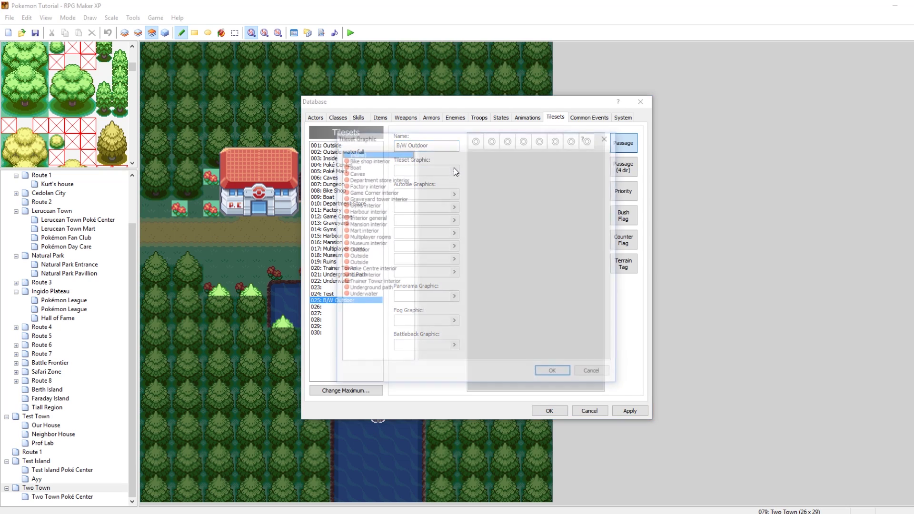
left_click(367, 243)
left_click(361, 250)
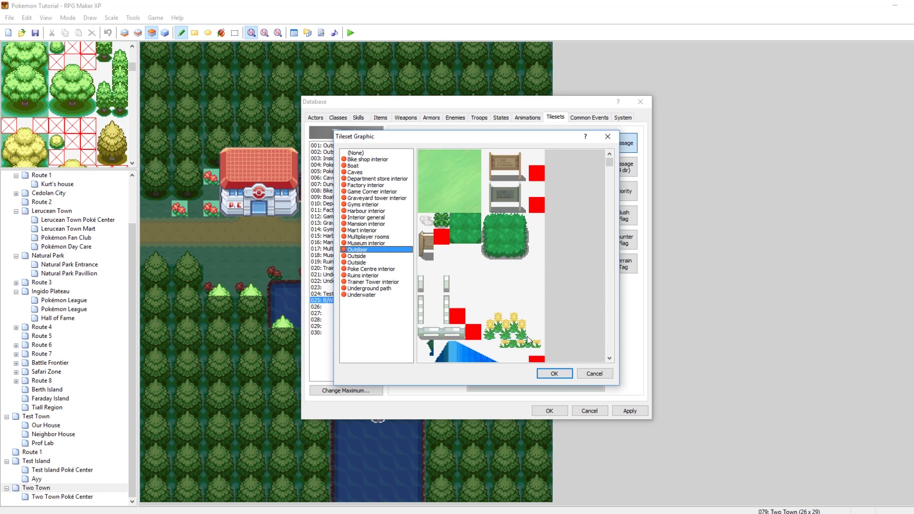
left_click(554, 374)
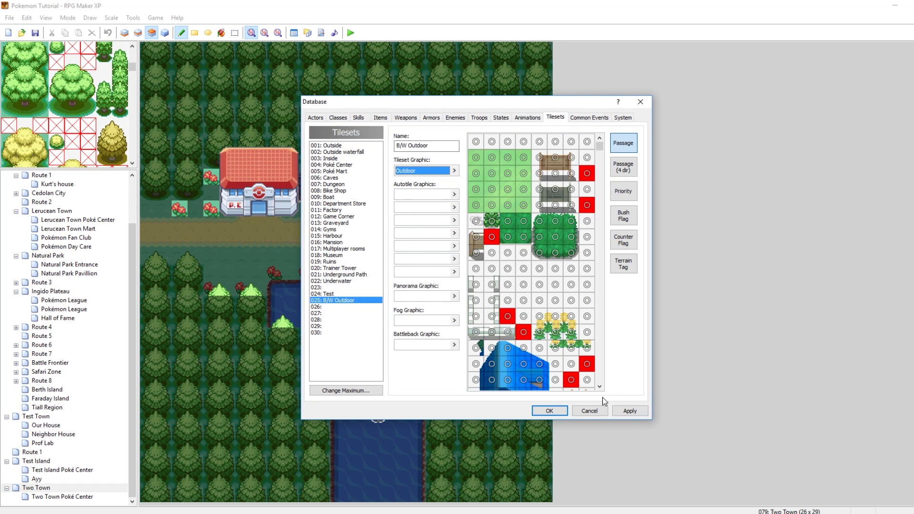
left_click(628, 411)
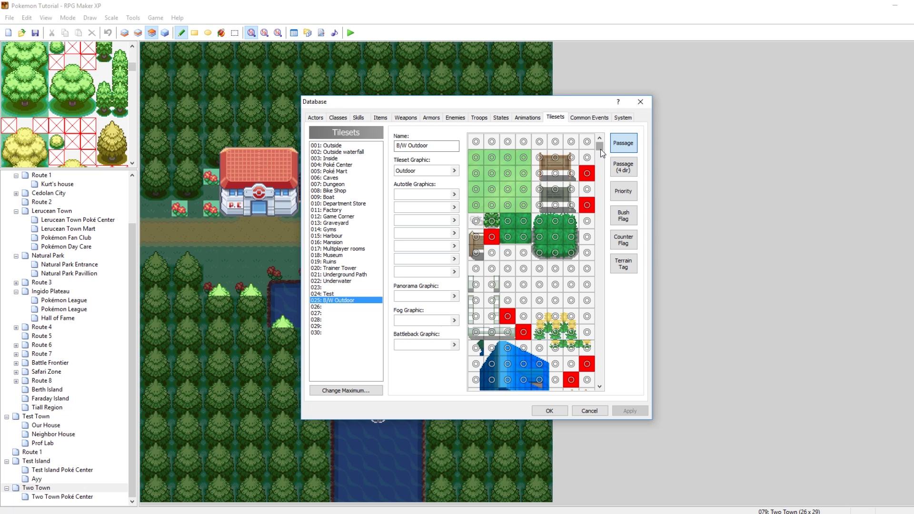
In Passage mode, mark two blue house tiles impassable (X).
left_click_drag(600, 149, 598, 145)
left_click(622, 167)
left_click(623, 191)
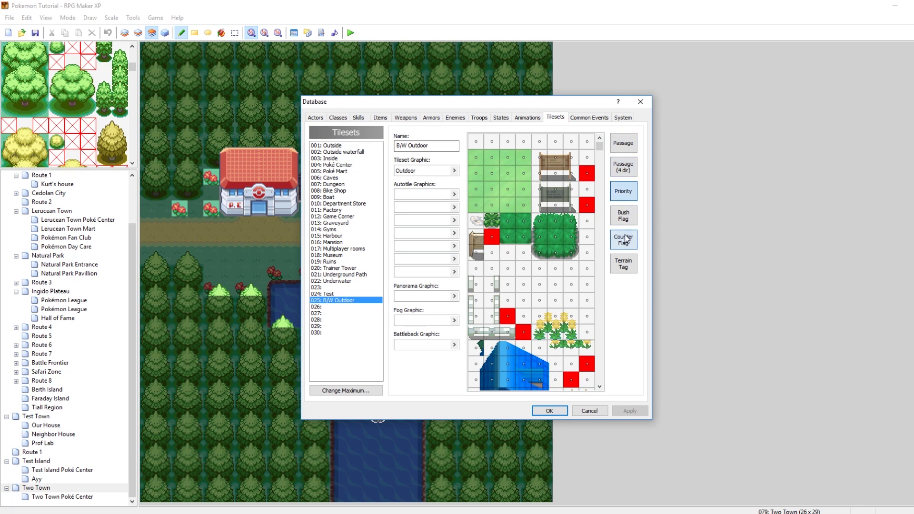
left_click(623, 263)
left_click(622, 143)
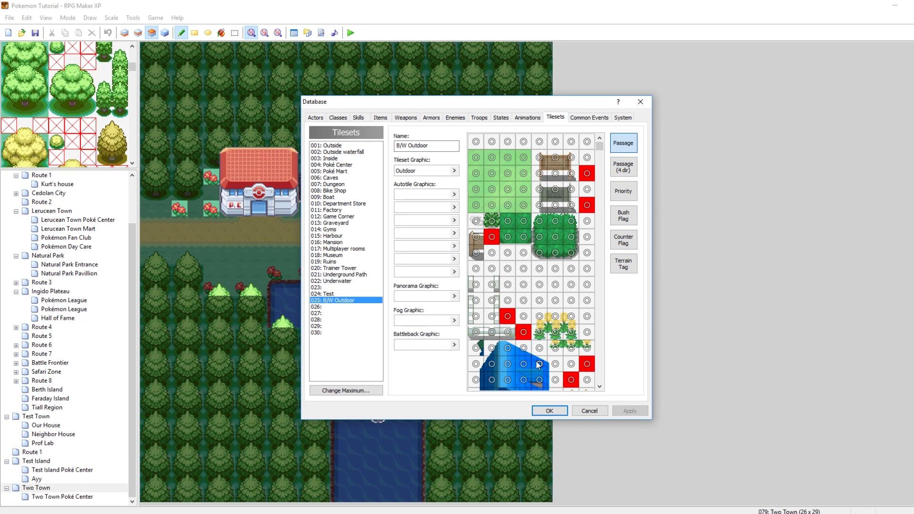
scroll(538, 364, "down", 3)
left_click(539, 316)
left_click(539, 300)
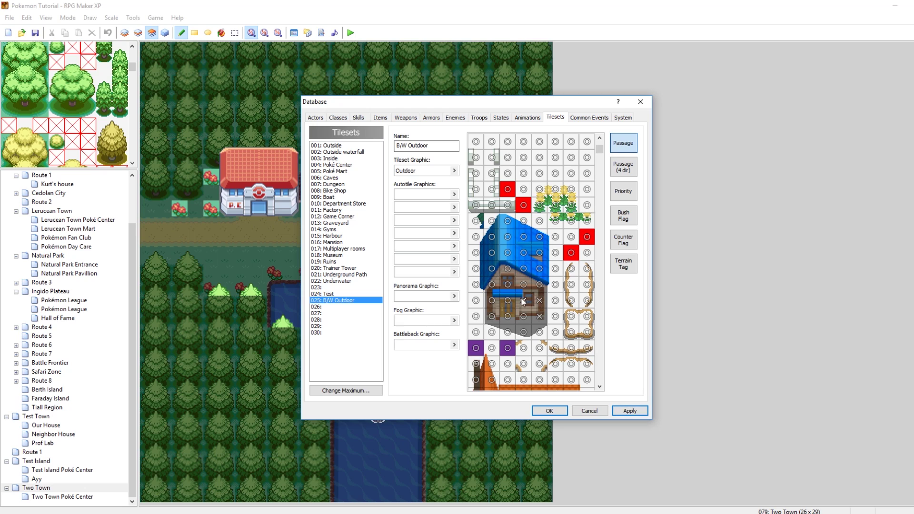
Mark the pine tree and tree shadow tiles impassable (X).
scroll(529, 310, "down", 1)
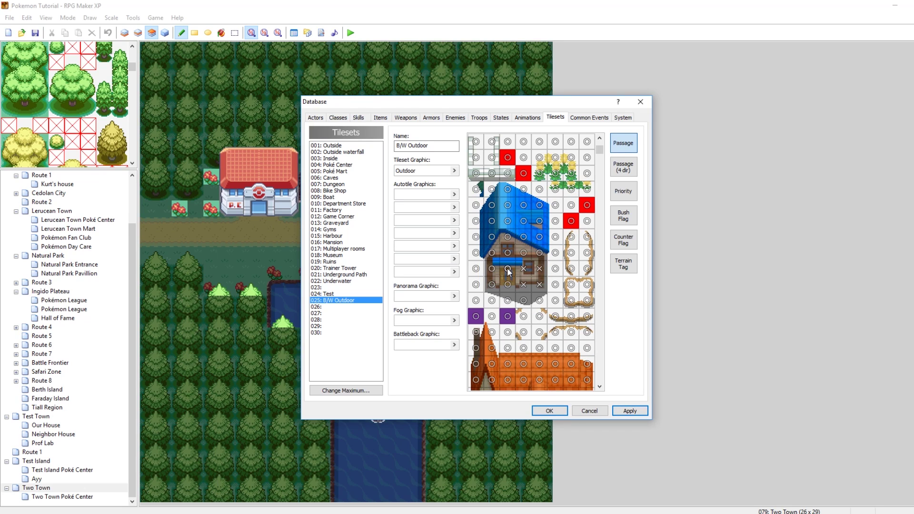
left_click(622, 190)
left_click(622, 143)
scroll(578, 242, "down", 4)
scroll(578, 238, "down", 2)
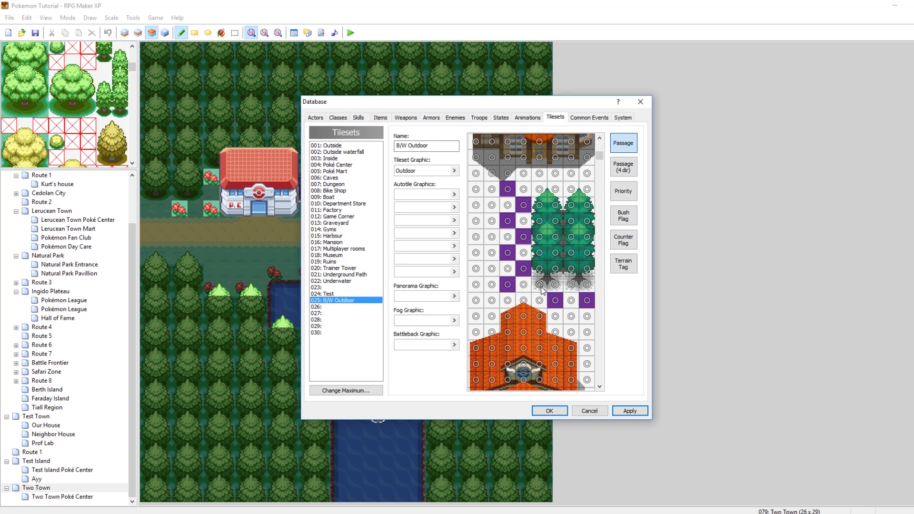
left_click(555, 284)
left_click(540, 257)
left_click(555, 252)
left_click(555, 237)
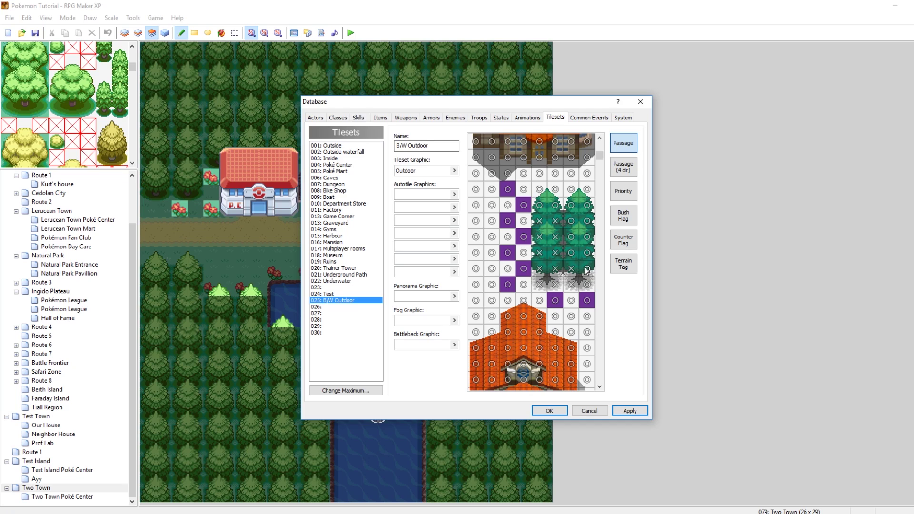
left_click(587, 284)
Raise the priority of the four tree-top tiles and apply the changes.
left_click(623, 191)
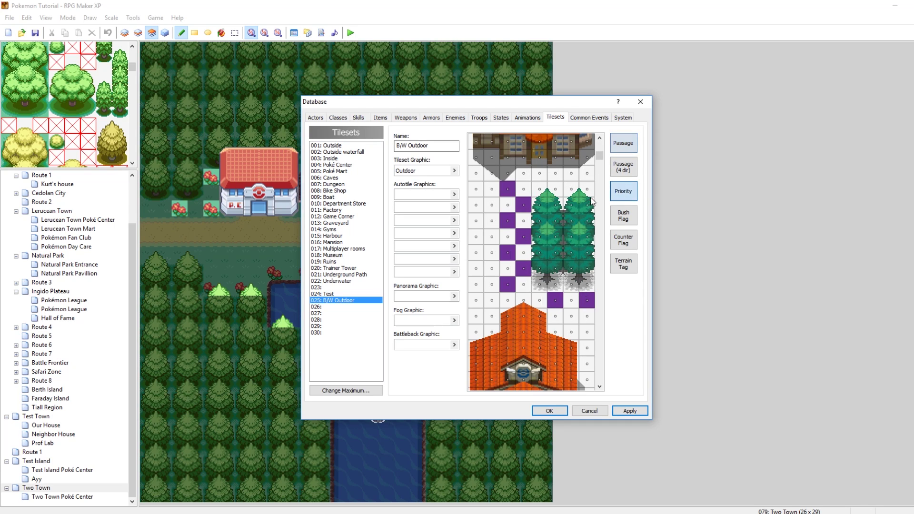
double_click(586, 189)
double_click(571, 189)
double_click(554, 189)
left_click(539, 189)
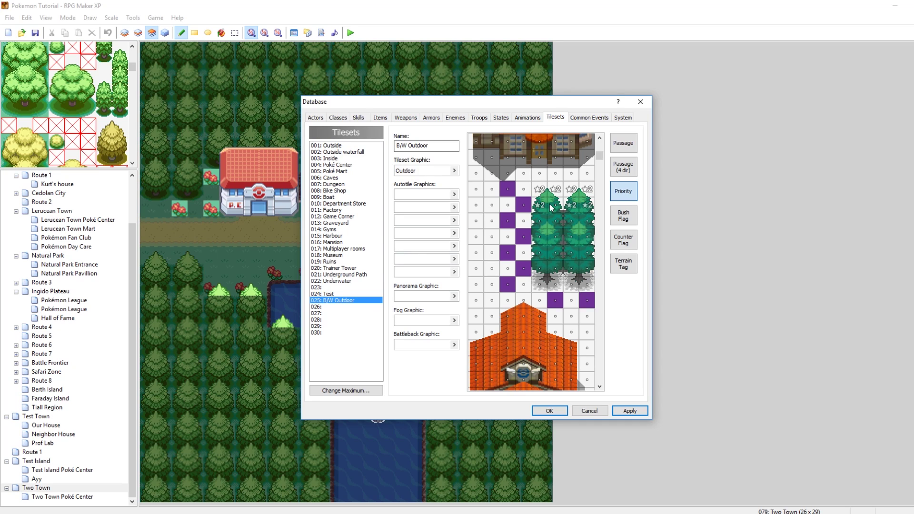
left_click(633, 411)
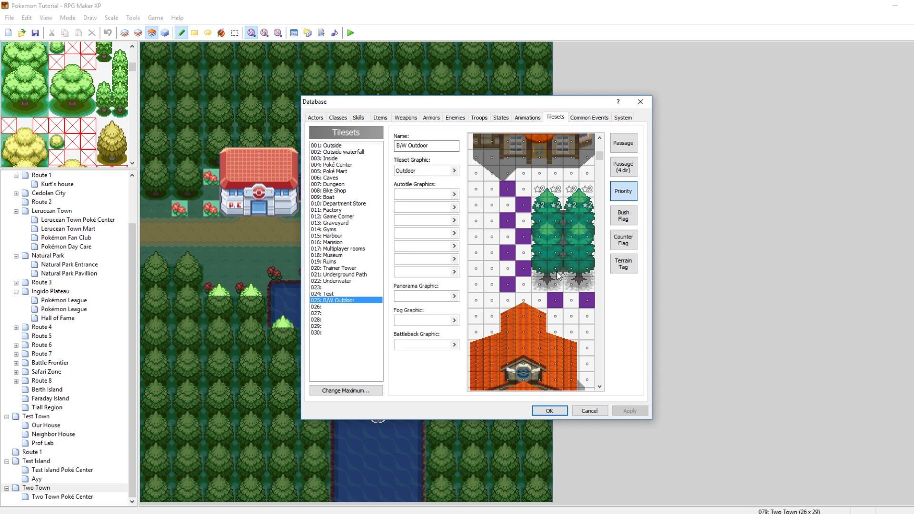
Close the Database, then add 'Test Map' under Two Town Poké Center using tileset 025: B/W Outdoor.
left_click(549, 410)
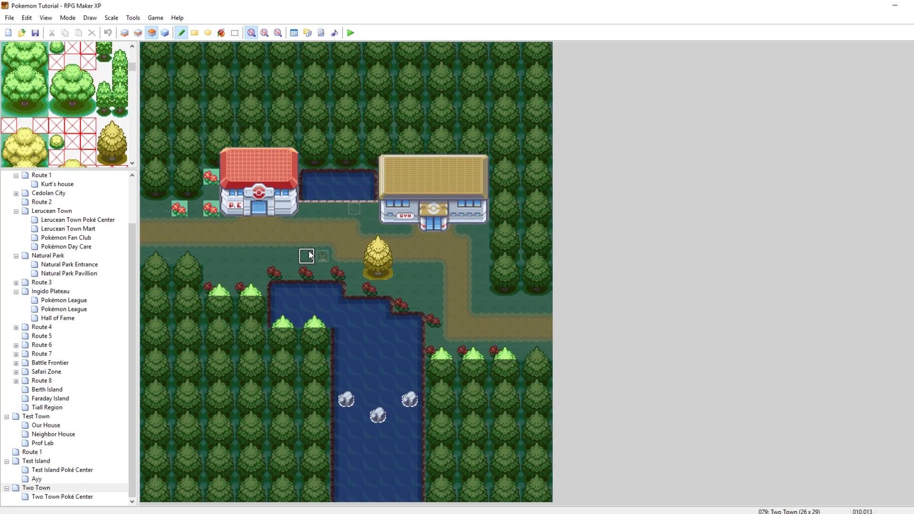
left_click(48, 497)
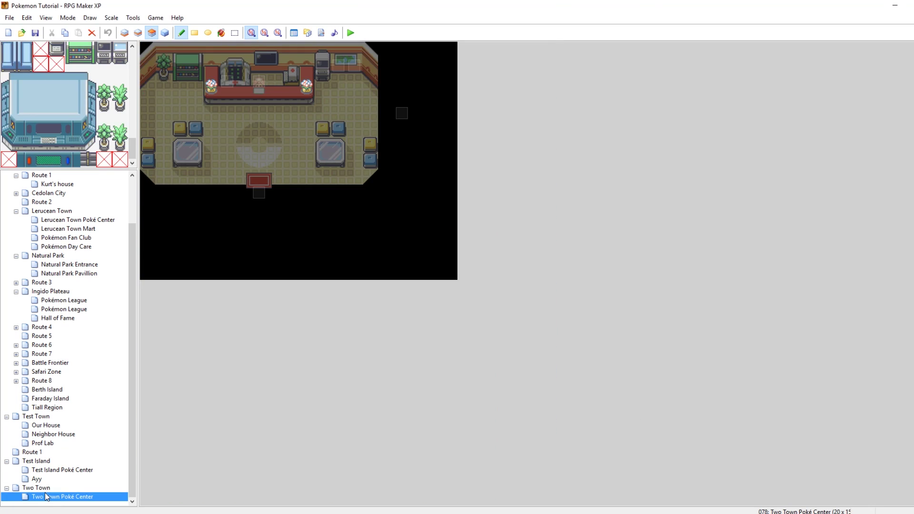
right_click(42, 496)
left_click(60, 437)
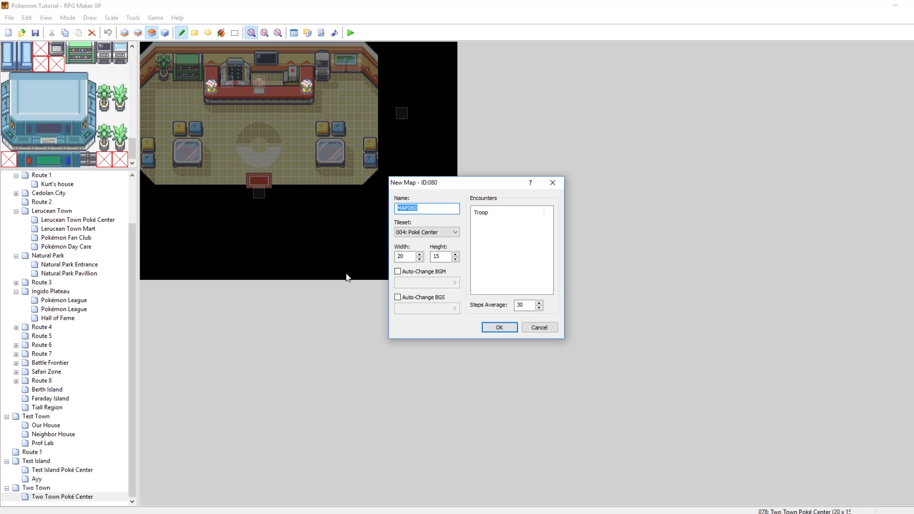
type("TE")
left_click(428, 231)
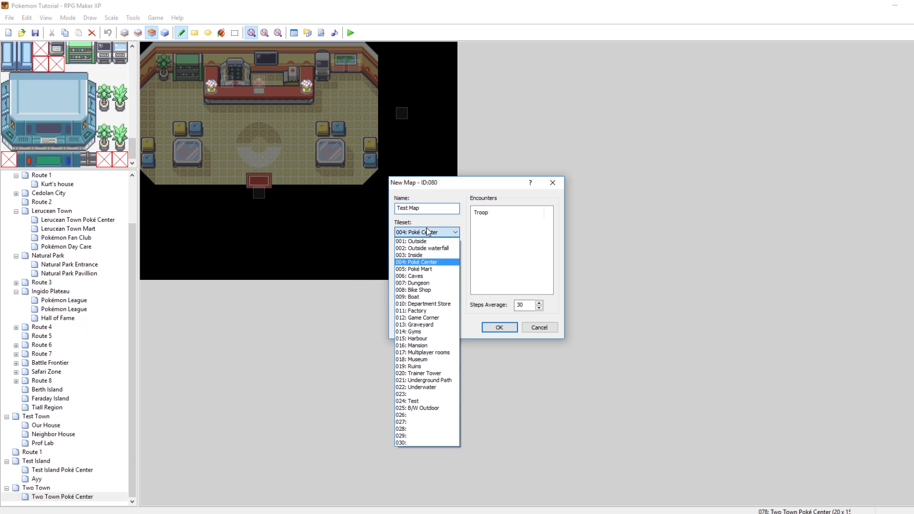
left_click(417, 407)
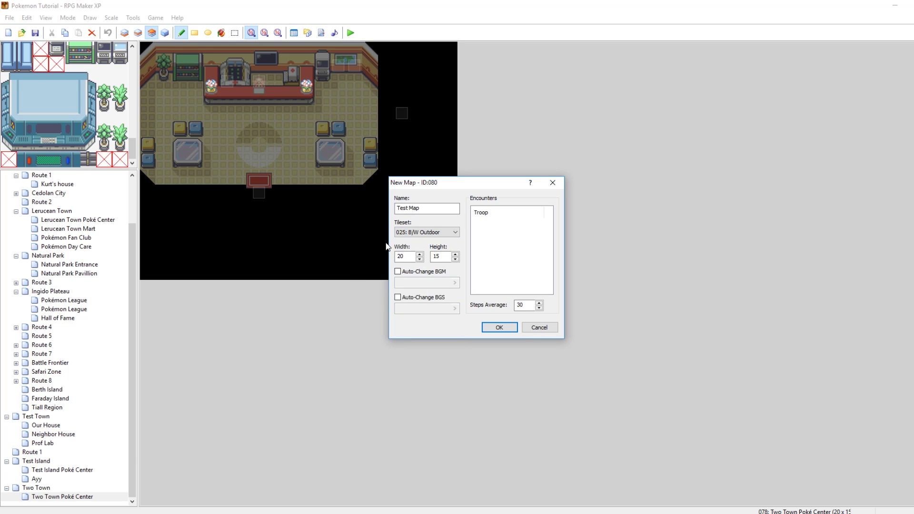
left_click(493, 328)
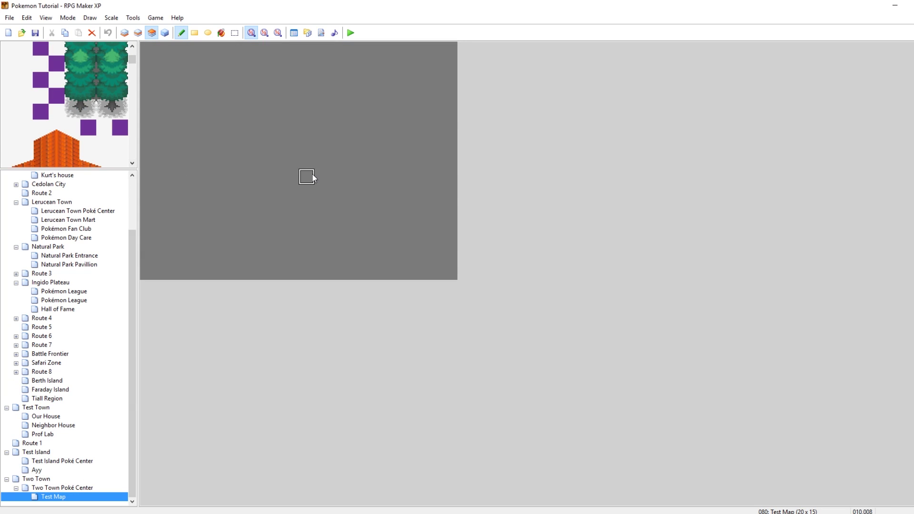
On Layer 1, paint a 4x4 grass block over the entire Test Map.
left_click(125, 32)
left_click(132, 59)
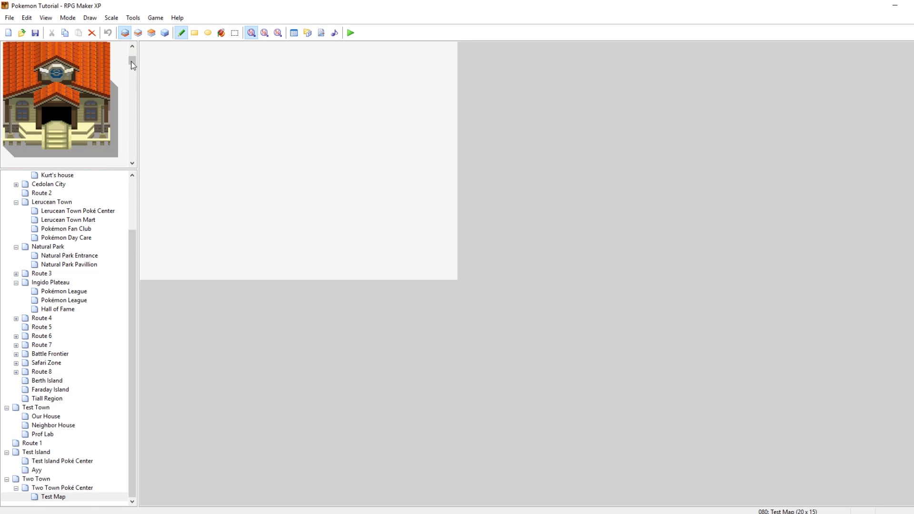
left_click_drag(133, 61, 133, 53)
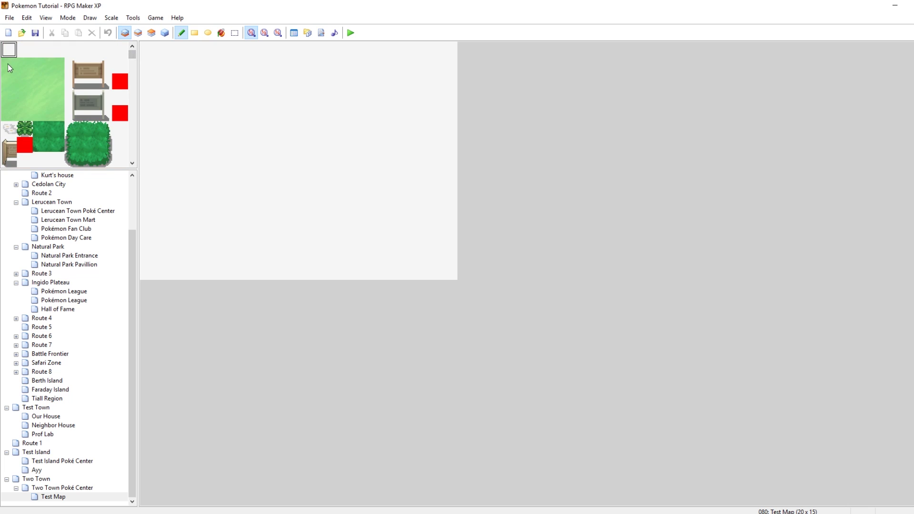
left_click_drag(8, 64, 49, 112)
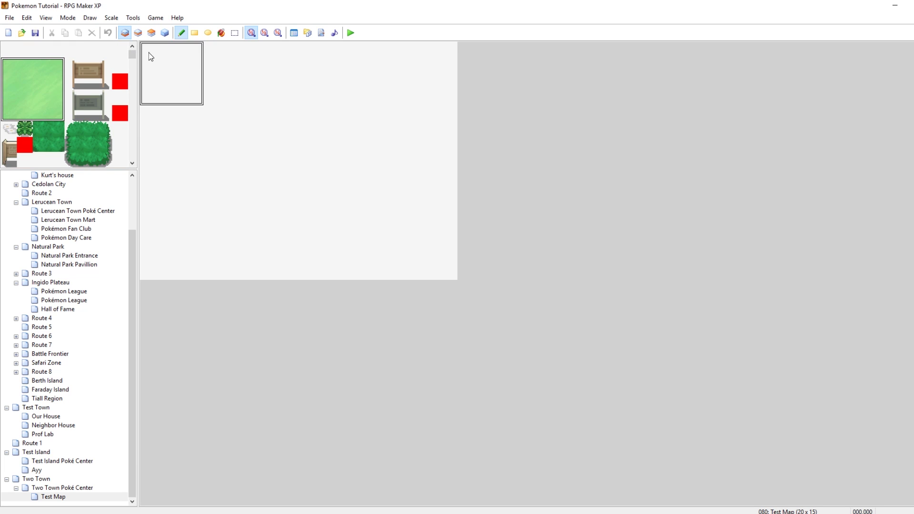
mouse_move(149, 52)
left_mouse_down()
mouse_move(402, 53)
mouse_move(341, 54)
mouse_move(520, 222)
mouse_move(442, 114)
mouse_move(368, 126)
mouse_move(211, 94)
mouse_move(166, 133)
mouse_move(124, 237)
mouse_move(196, 240)
mouse_move(165, 100)
mouse_move(152, 101)
mouse_move(278, 148)
left_mouse_up()
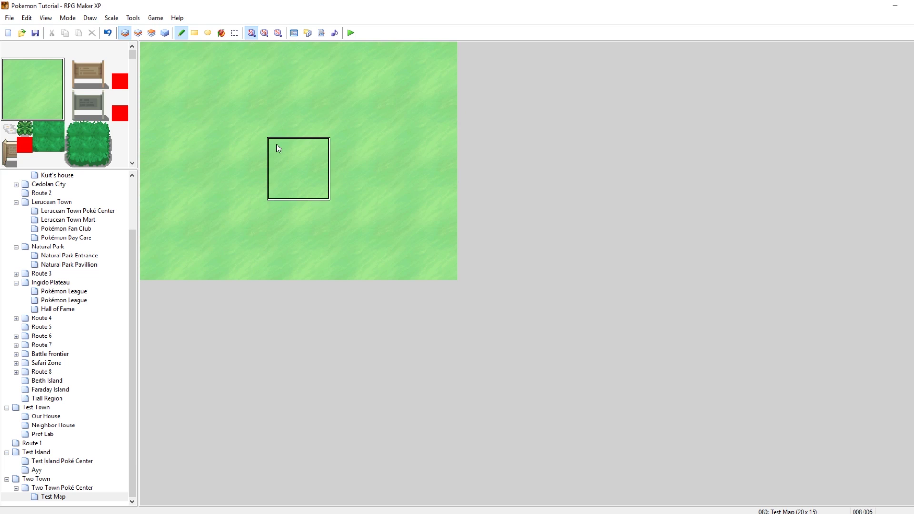
On Layer 2, paint a row of 2x5 pine trees and erase the stray tiles above them.
left_click(8, 98)
scroll(126, 62, "down", 10)
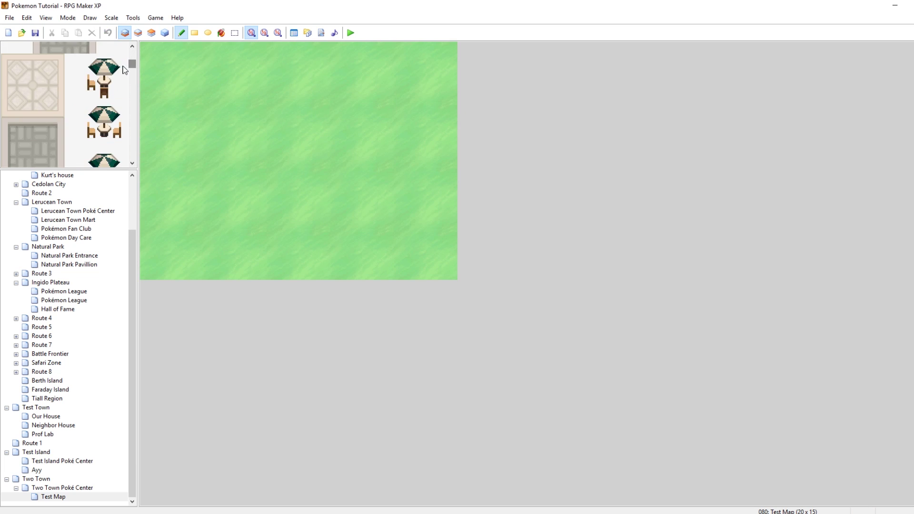
scroll(122, 102, "up", 5)
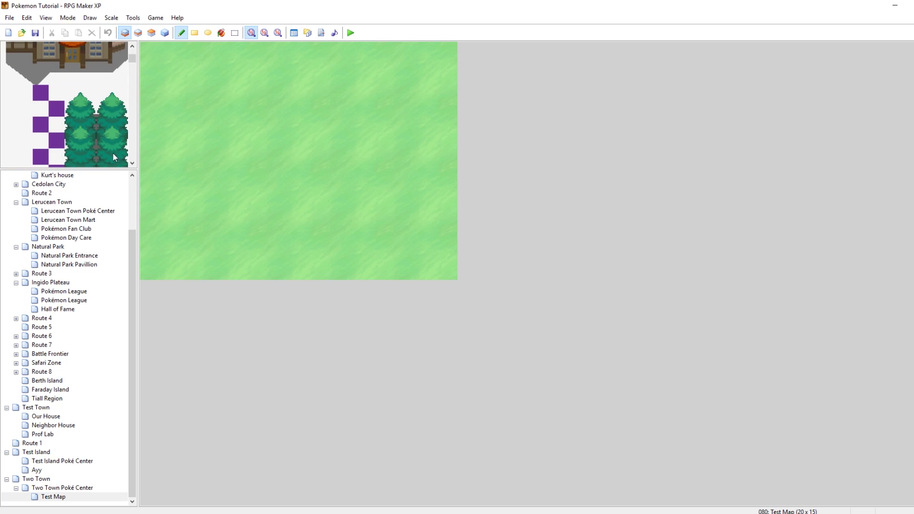
left_click_drag(119, 157, 77, 64)
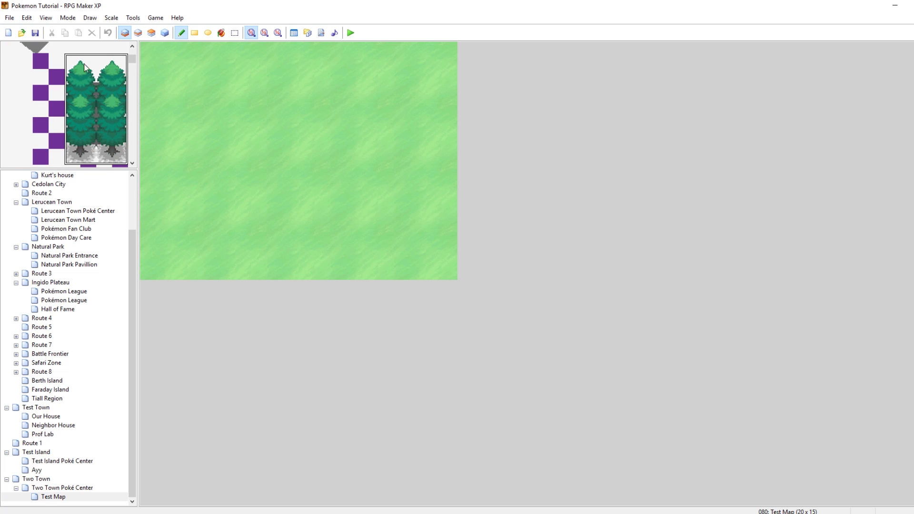
left_click(138, 32)
left_click_drag(301, 108, 206, 109)
right_click(369, 83)
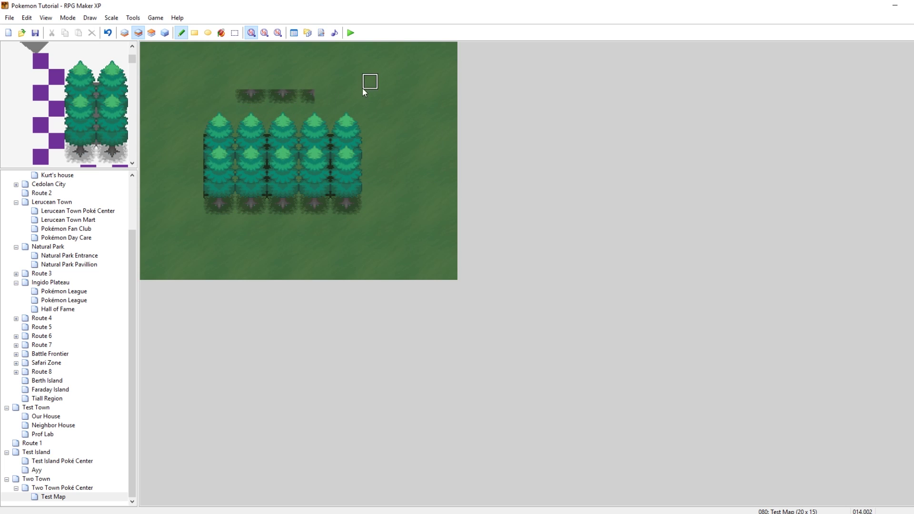
left_click_drag(312, 97, 238, 97)
scroll(79, 102, "down", 3)
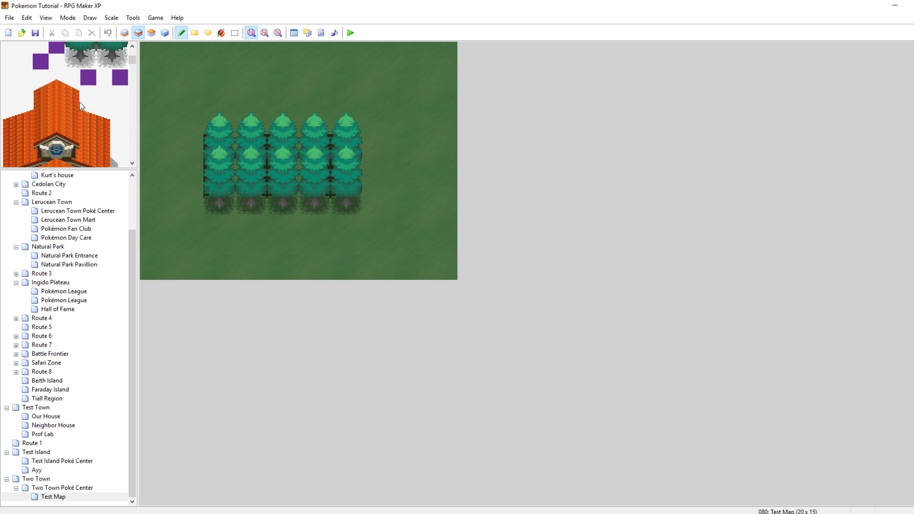
scroll(82, 143, "down", 6)
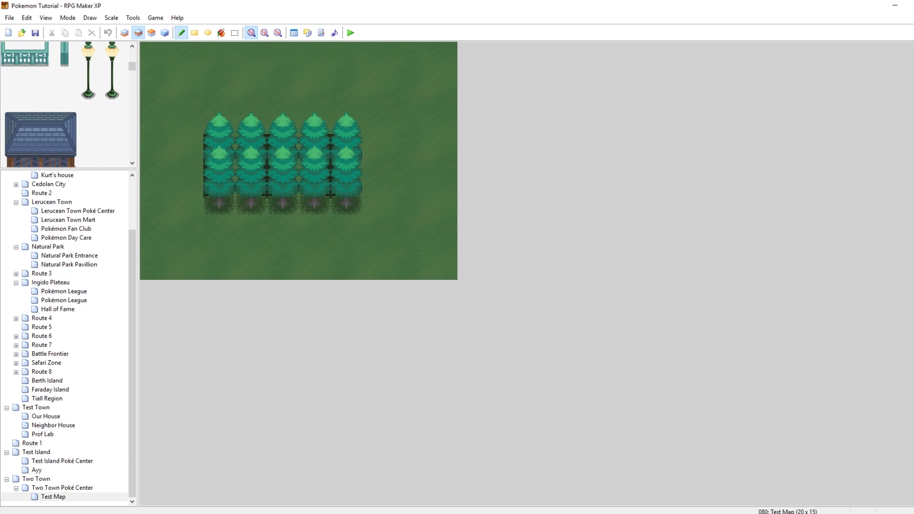
left_click(374, 490)
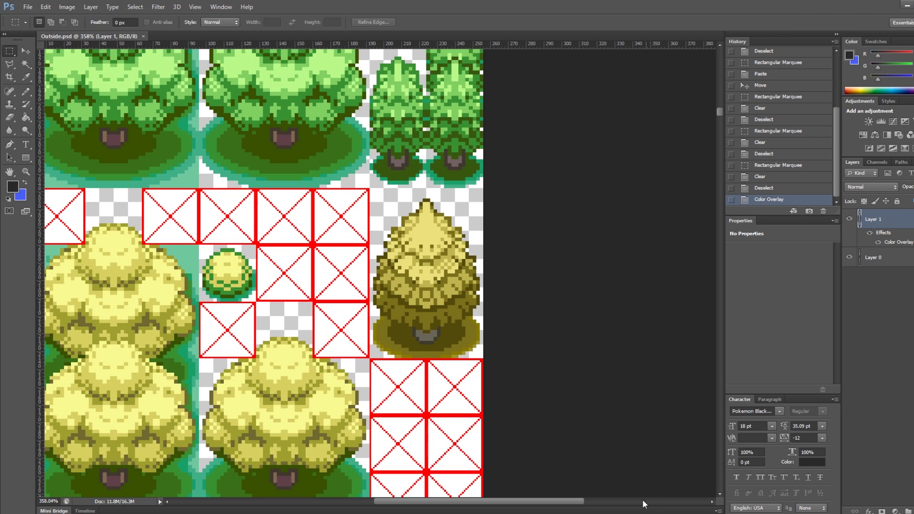
Leave Photoshop and return to the RPG Maker XP editor.
left_click(621, 494)
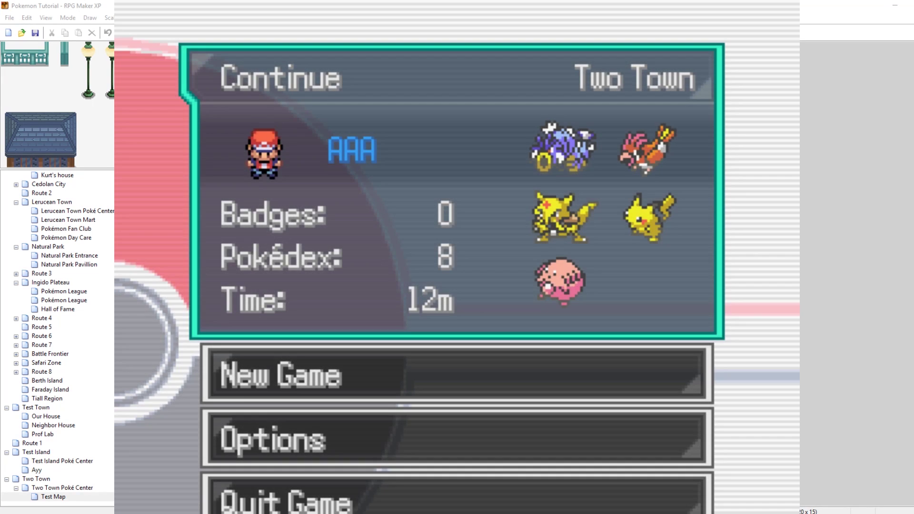
Load the saved game and warp to 080 Test Map via the F9 debug menu.
key("Return")
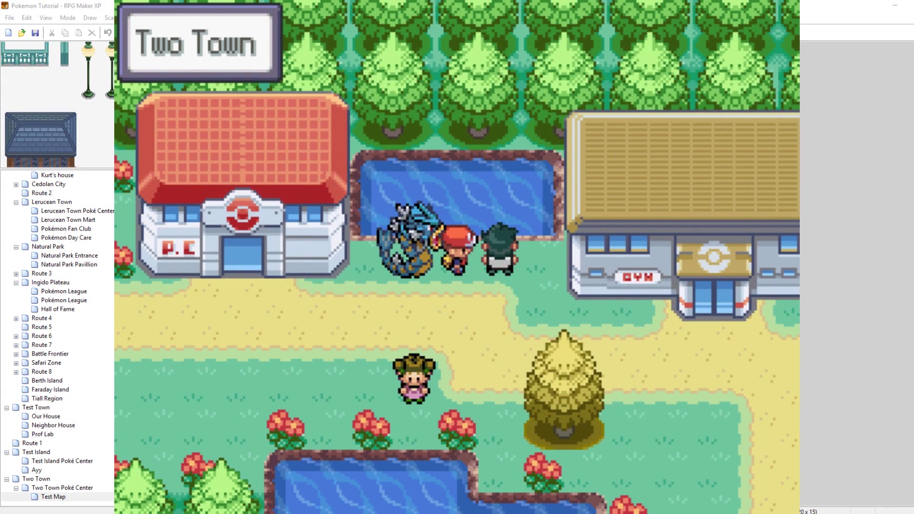
key("F9")
key("Down")
key("Down")
key("Down")
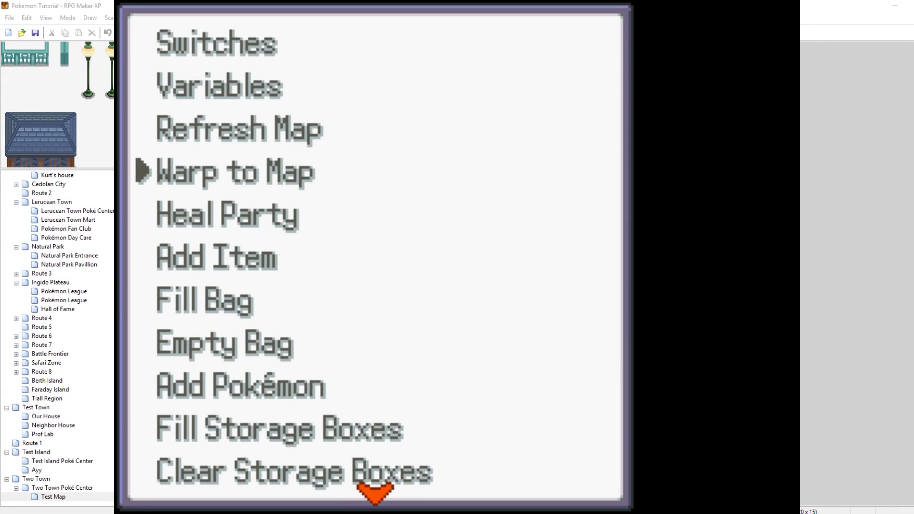
key("Return")
key("Down")
key("Down")
key("Return")
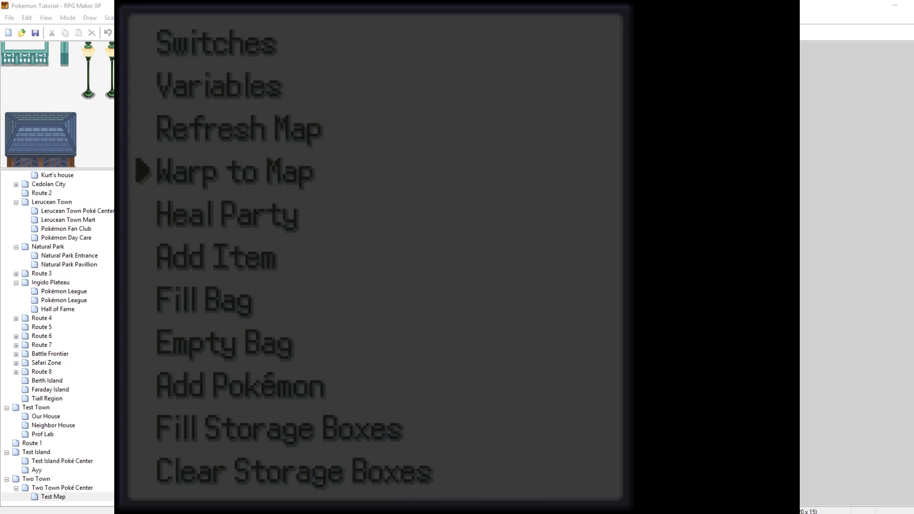
Walk around and over the pine trees to check their passage and priority.
key("Right")
key("Right")
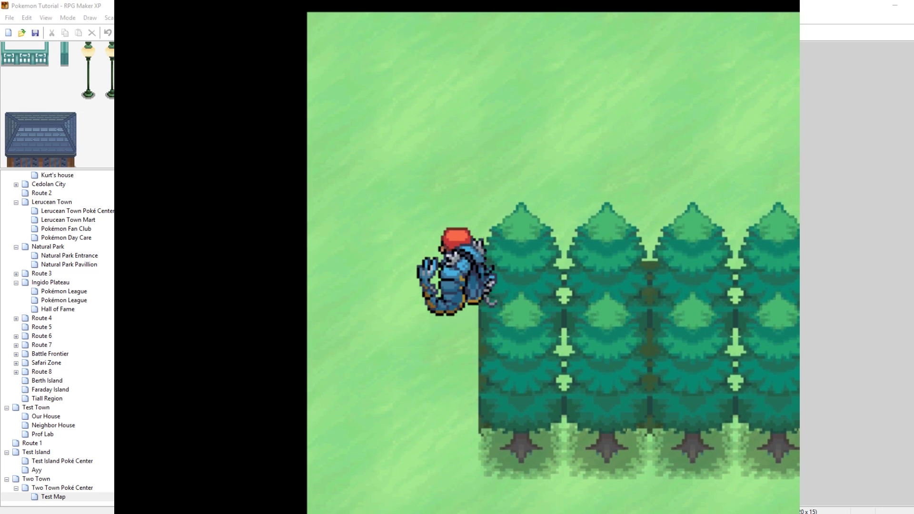
key("Up")
key("Right")
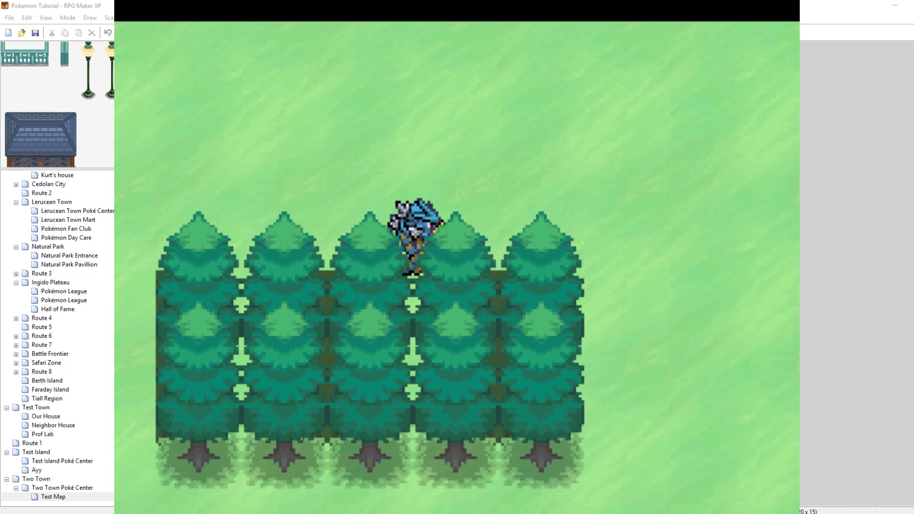
key("Down")
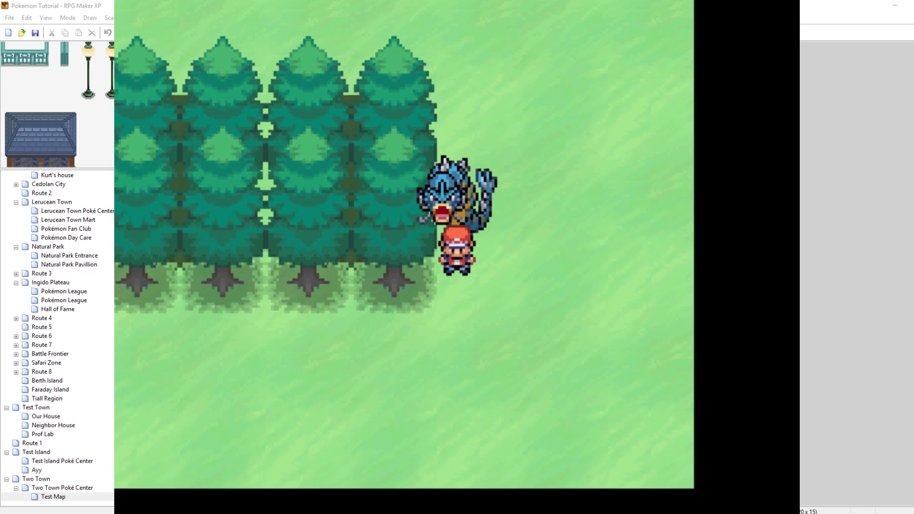
key("Up")
key("Left")
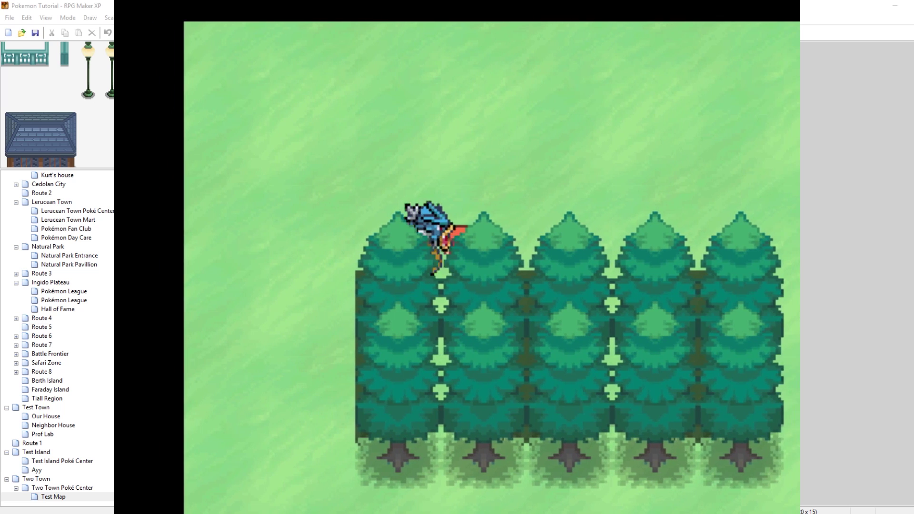
key("Down")
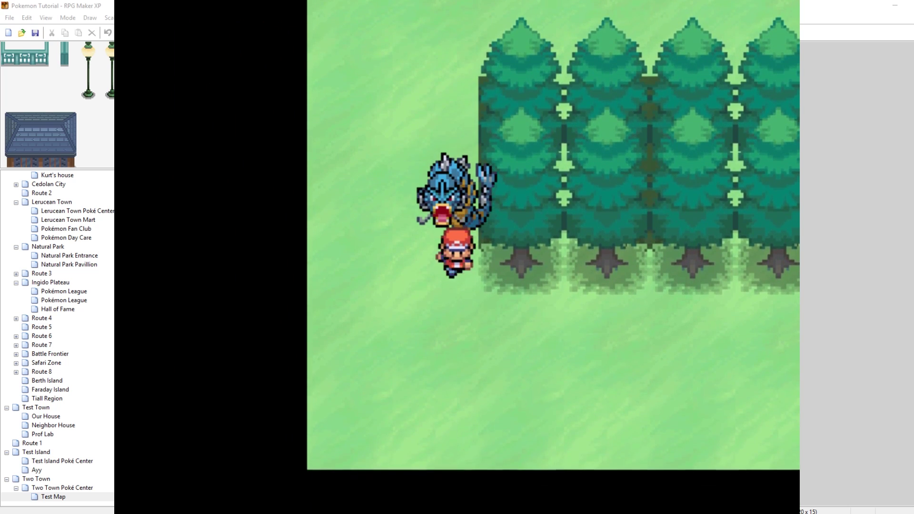
key("Right")
key("Right")
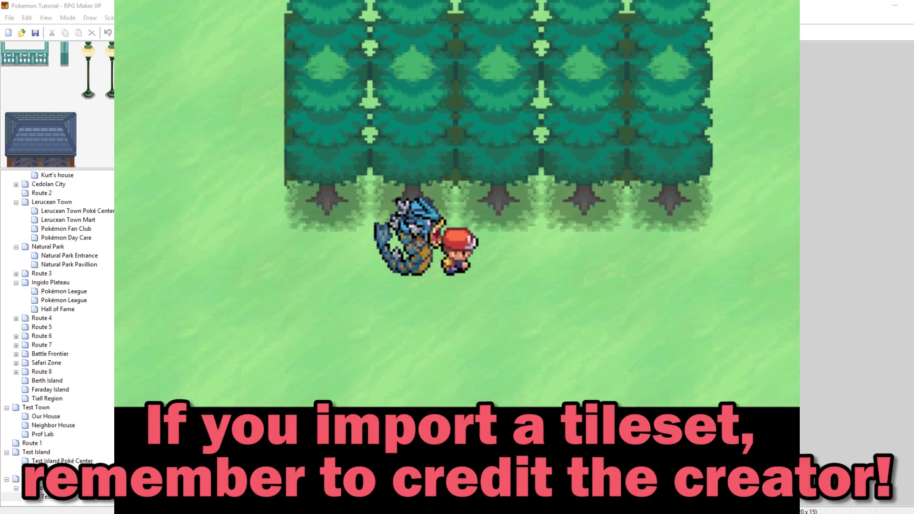
key("Up")
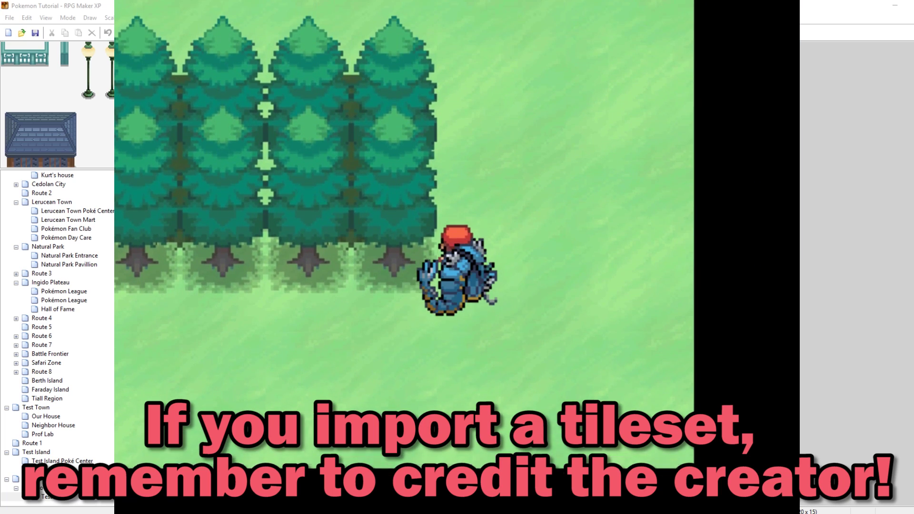
key("Left")
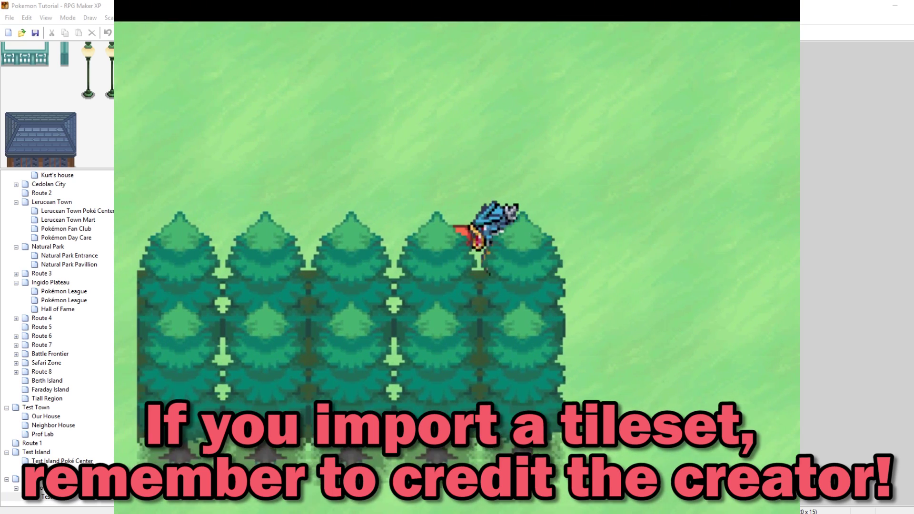
key("Up")
key("Left")
key("Left")
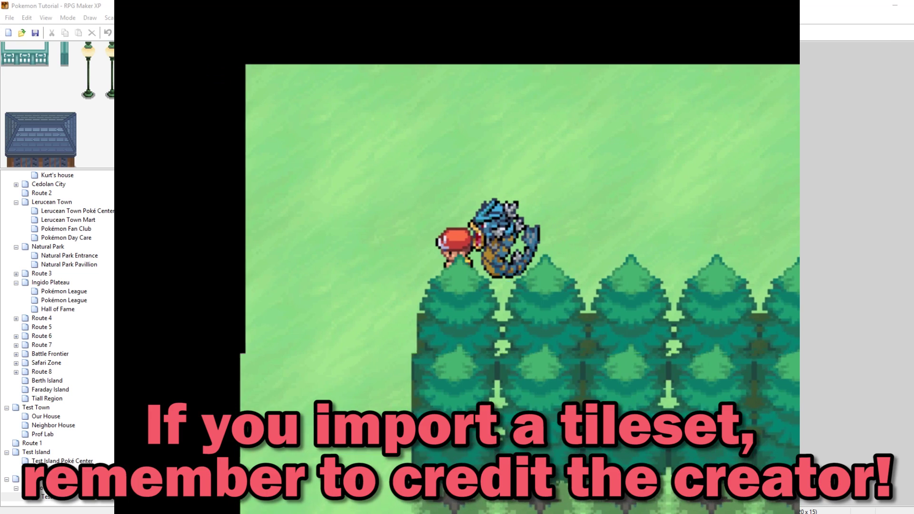
key("Down")
key("Down")
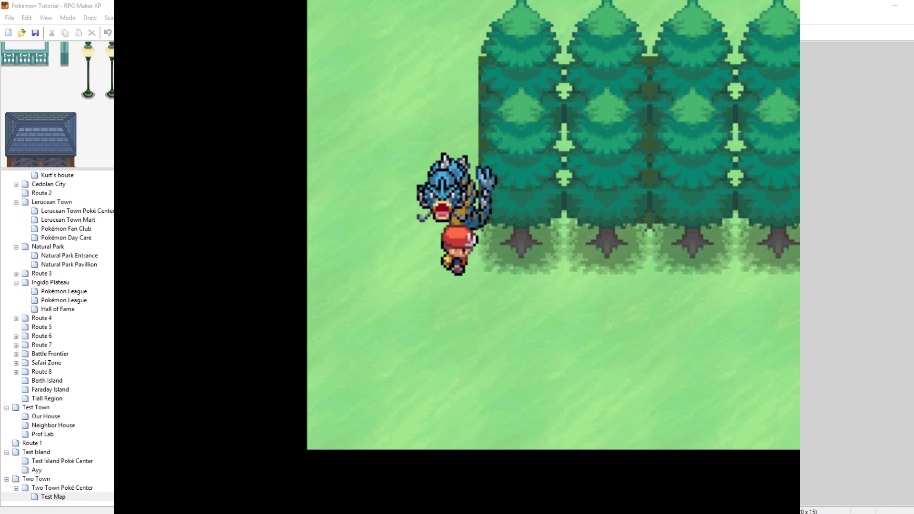
key("Left")
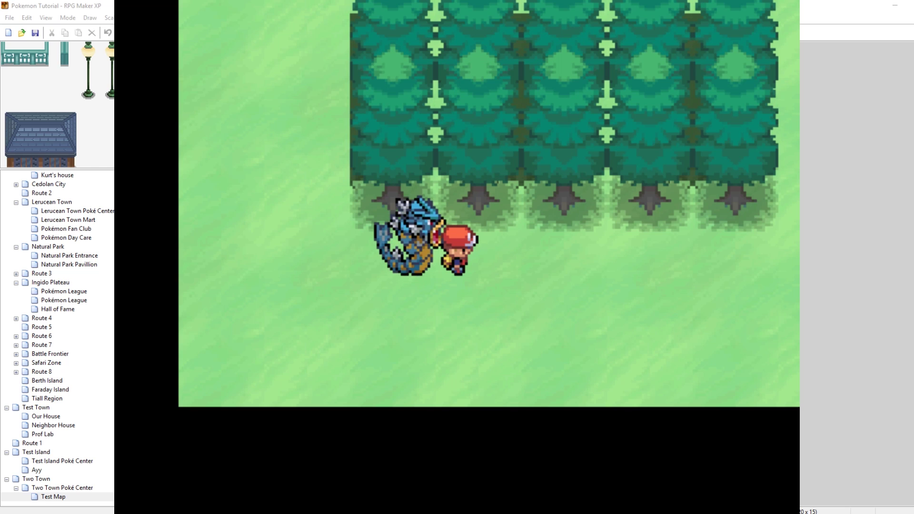
key("Right")
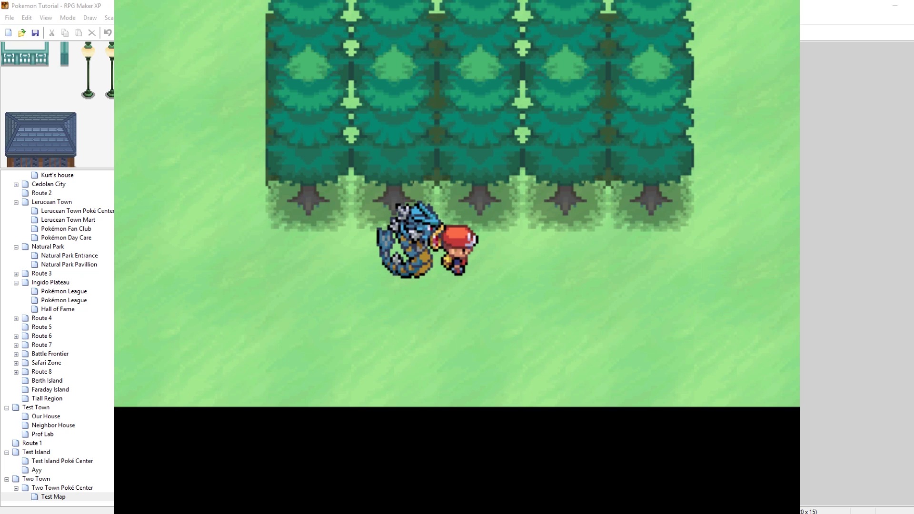
key("Right")
Close the playtest and reopen the Database on B/W Outdoor's passage settings.
key("alt+F4")
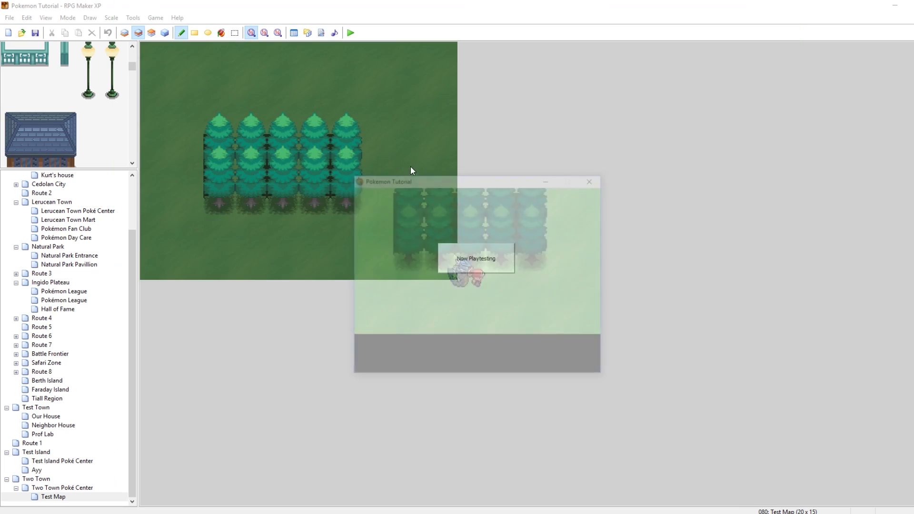
left_click(293, 32)
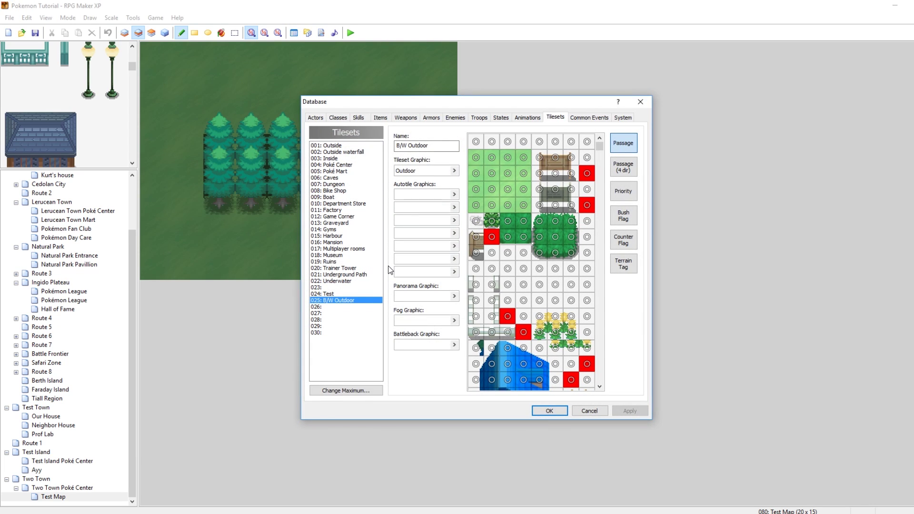